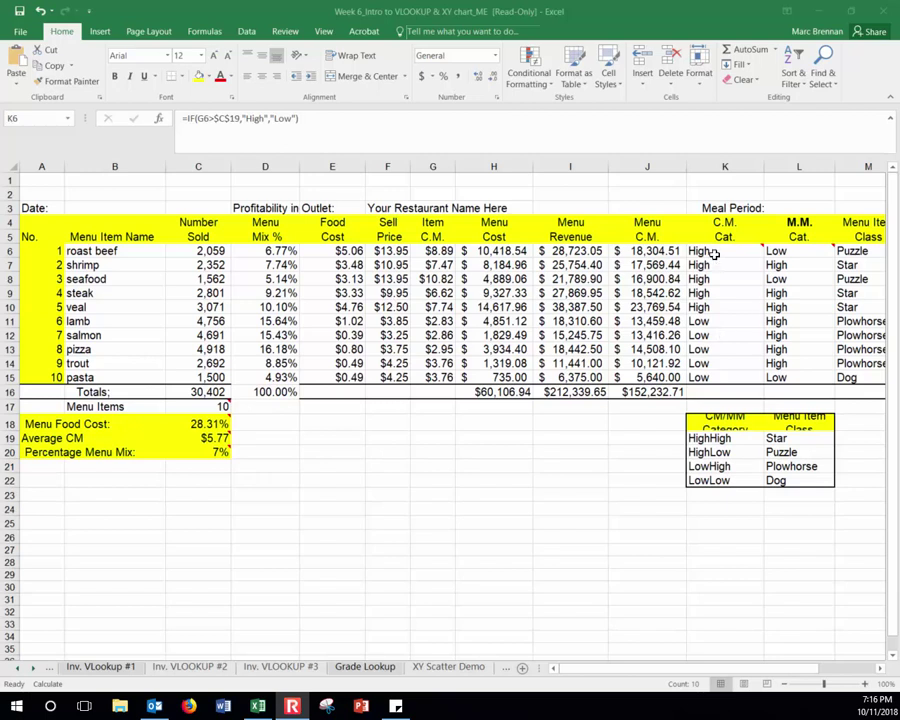
# Step: Examine the C.M. category, M.M. category and Menu Item Class columns along with the Item C.M. and Menu Mix % values
pyautogui.hotkey('ctrl', 'shift', 'Down')
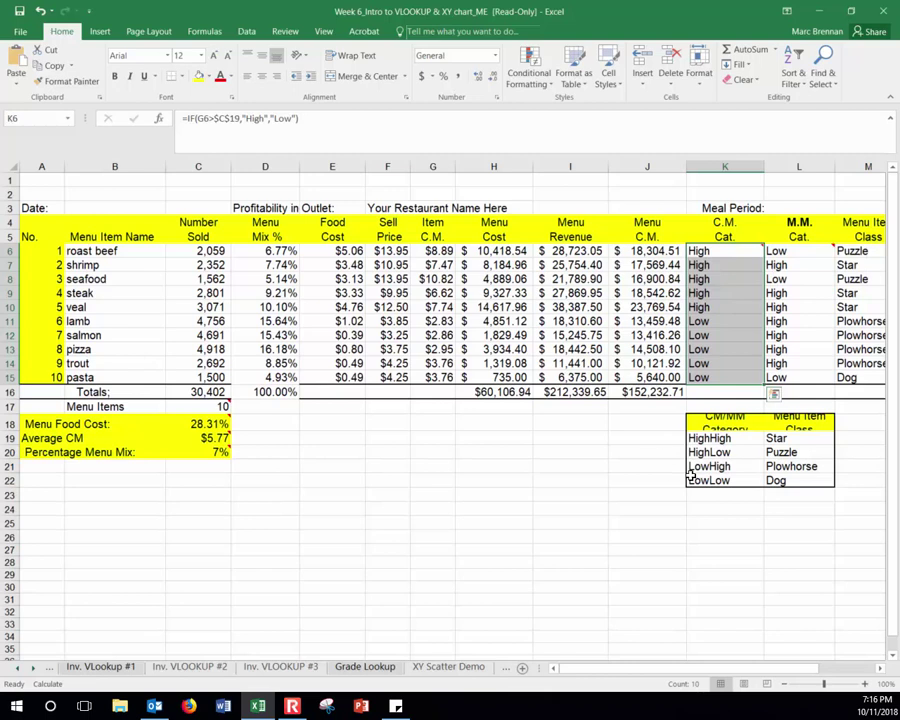
pyautogui.click(754, 281)
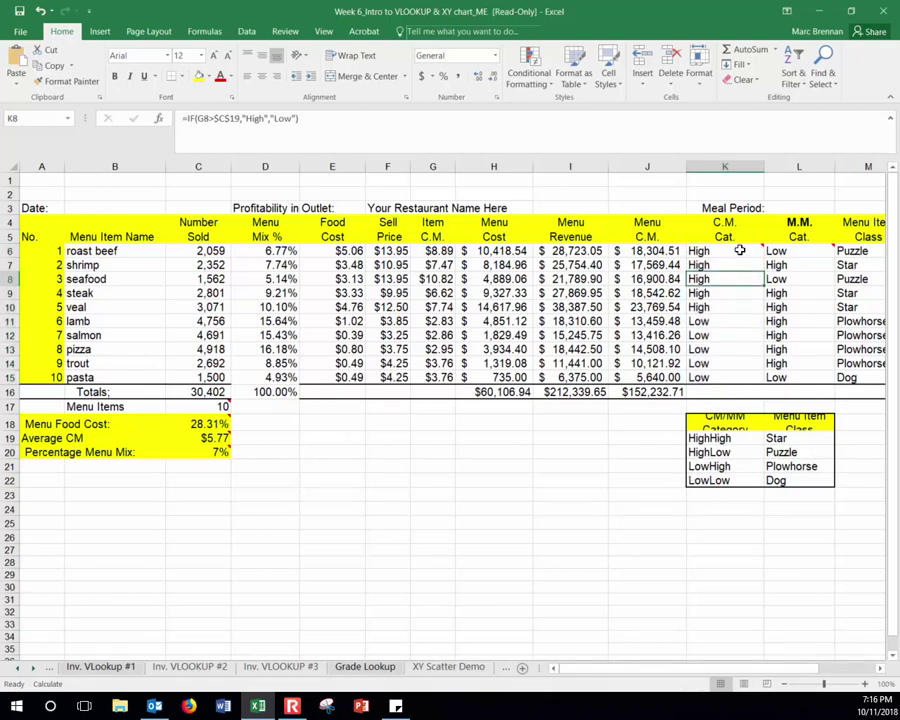
pyautogui.moveTo(720, 250); pyautogui.dragTo(722, 376)
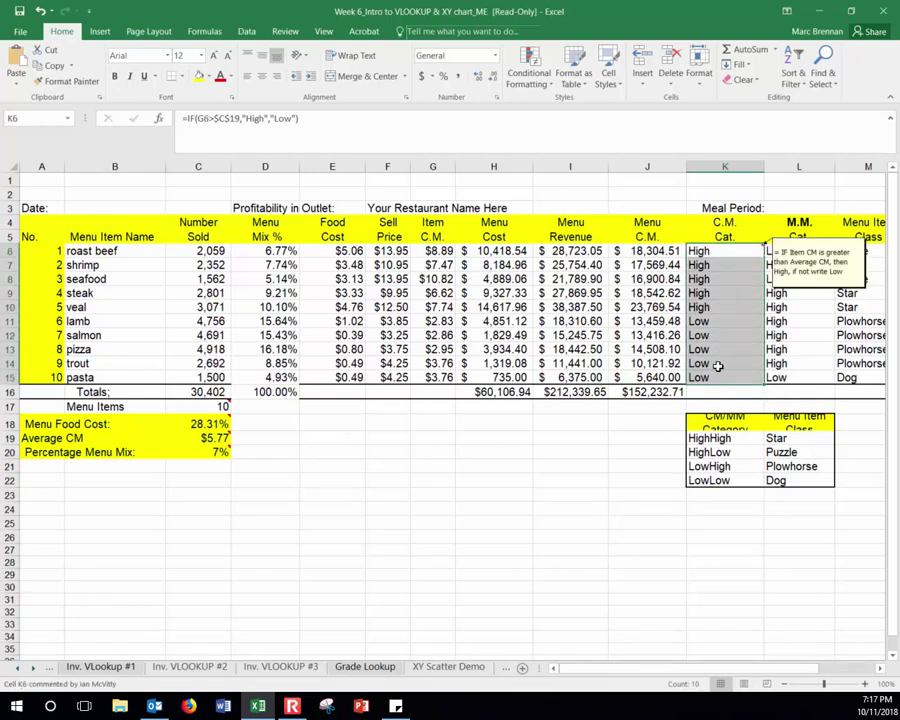
pyautogui.moveTo(783, 254); pyautogui.dragTo(782, 377)
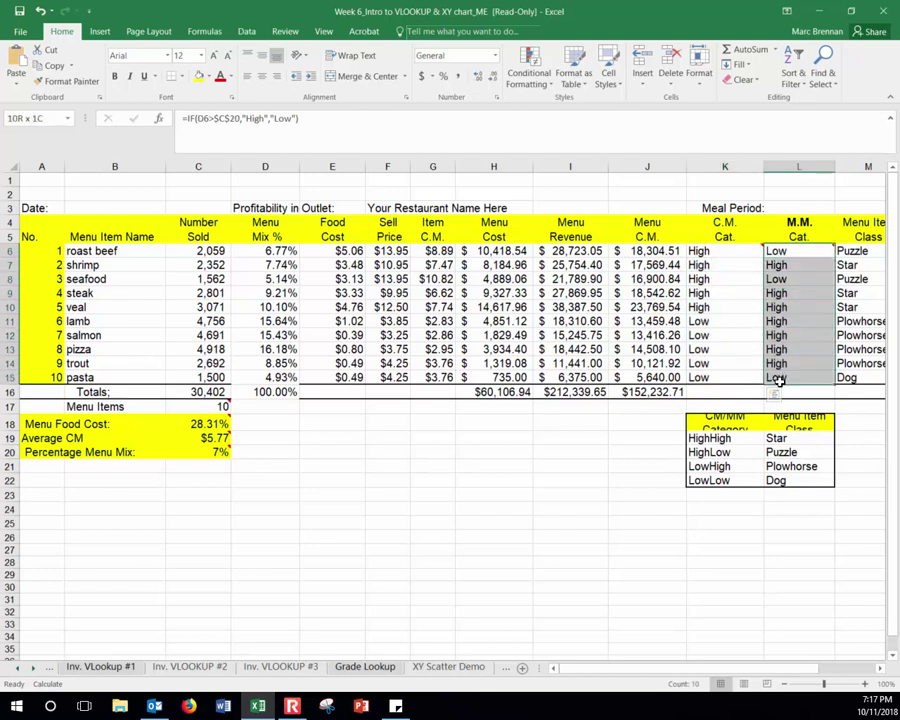
pyautogui.click(719, 256)
pyautogui.moveTo(719, 256); pyautogui.dragTo(722, 377)
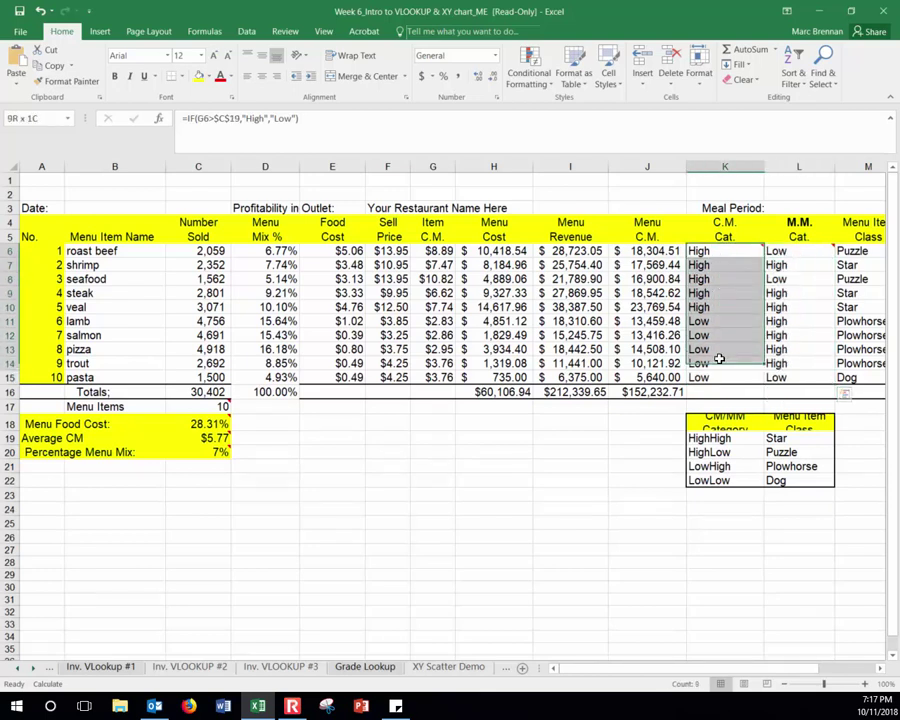
pyautogui.click(784, 264)
pyautogui.moveTo(872, 254); pyautogui.dragTo(853, 377)
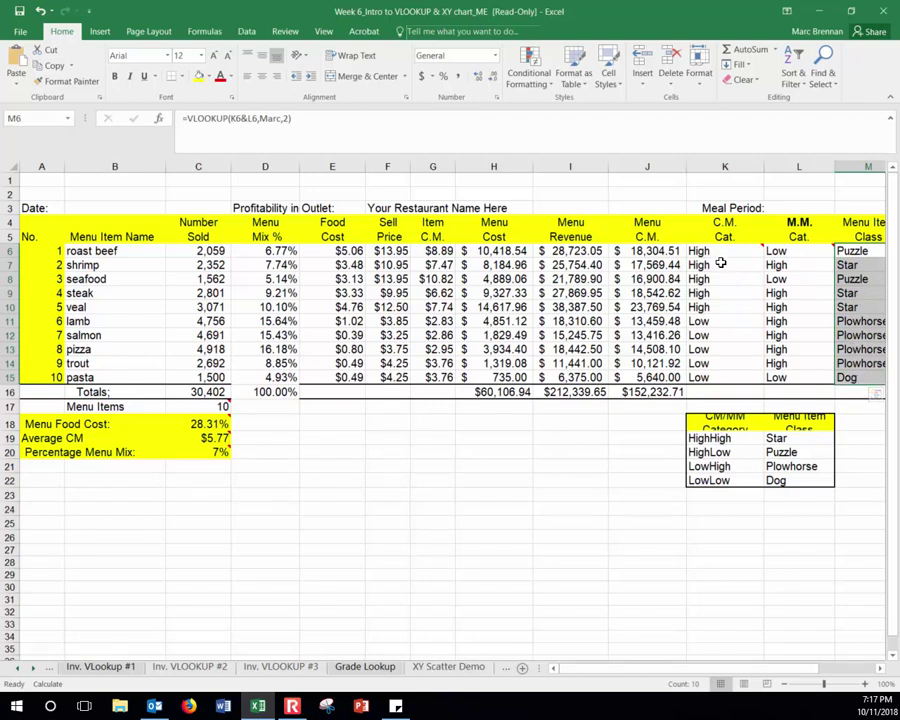
pyautogui.click(720, 223)
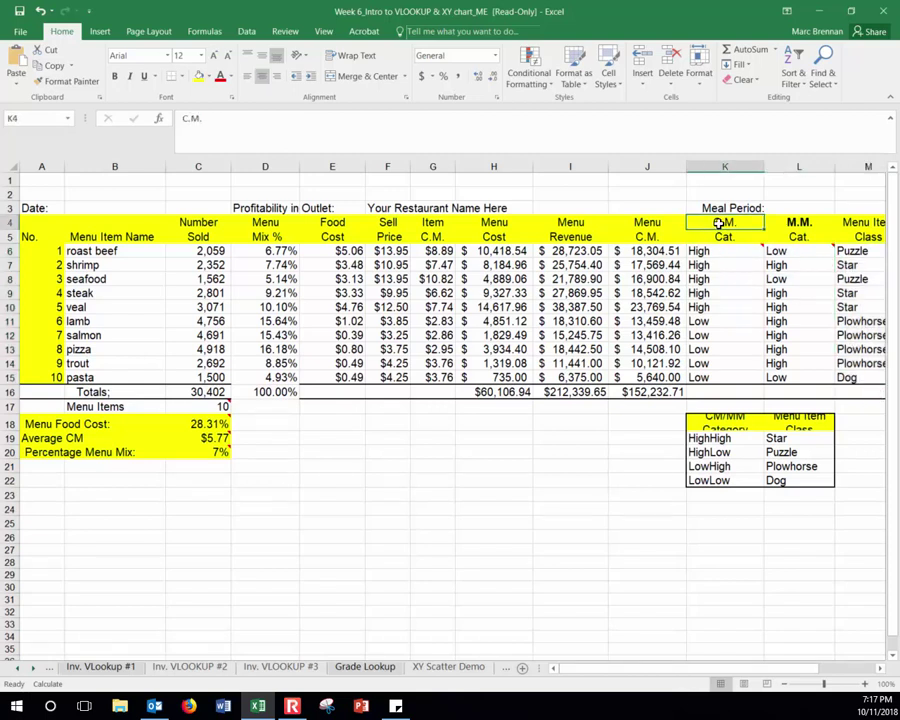
pyautogui.click(802, 223)
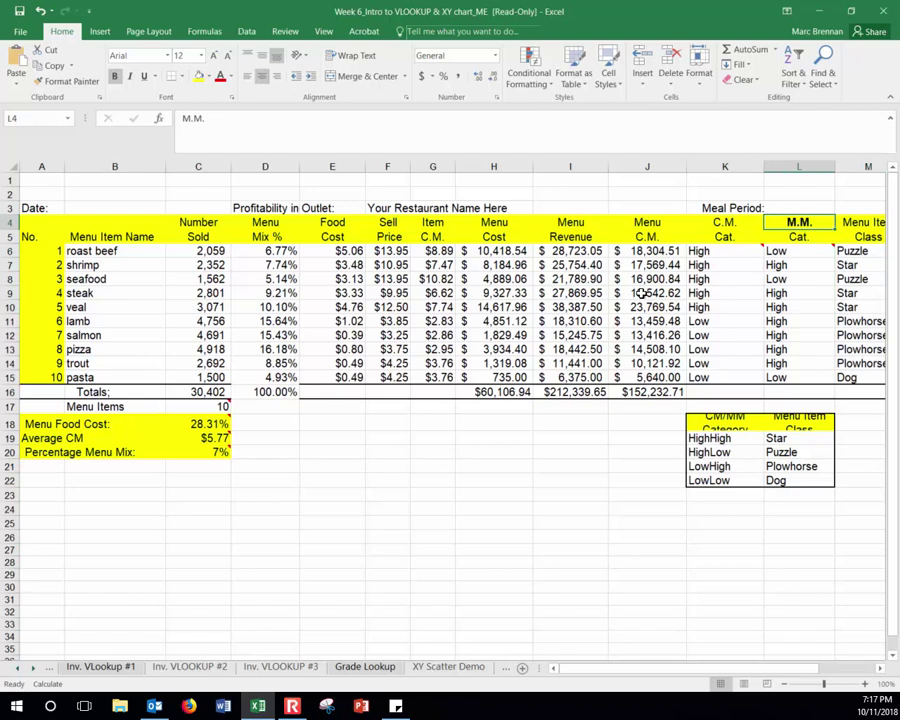
pyautogui.moveTo(432, 251); pyautogui.dragTo(433, 383)
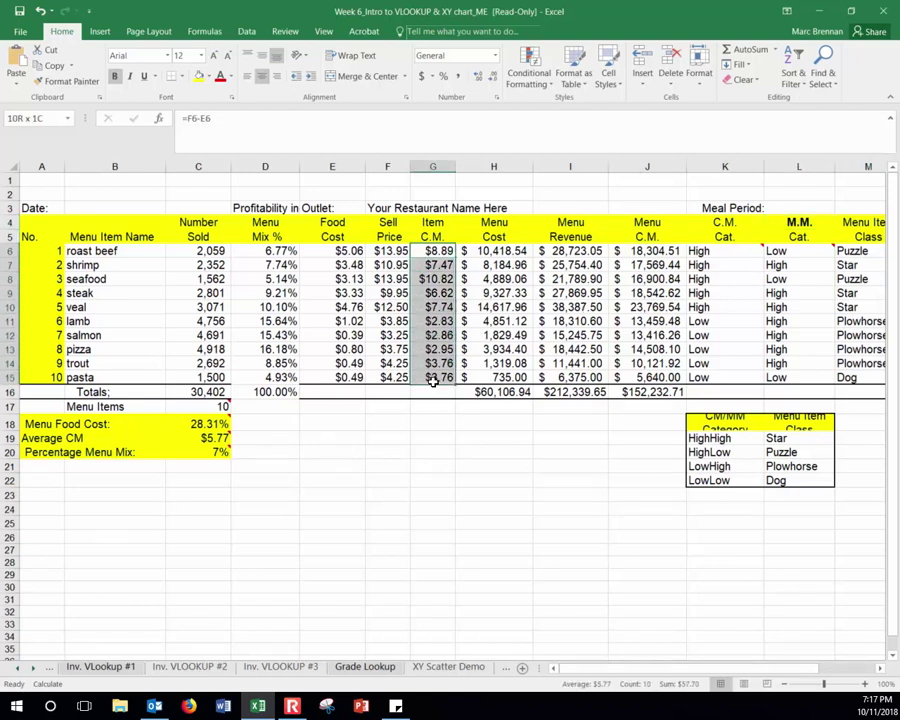
pyautogui.moveTo(280, 251); pyautogui.dragTo(268, 381)
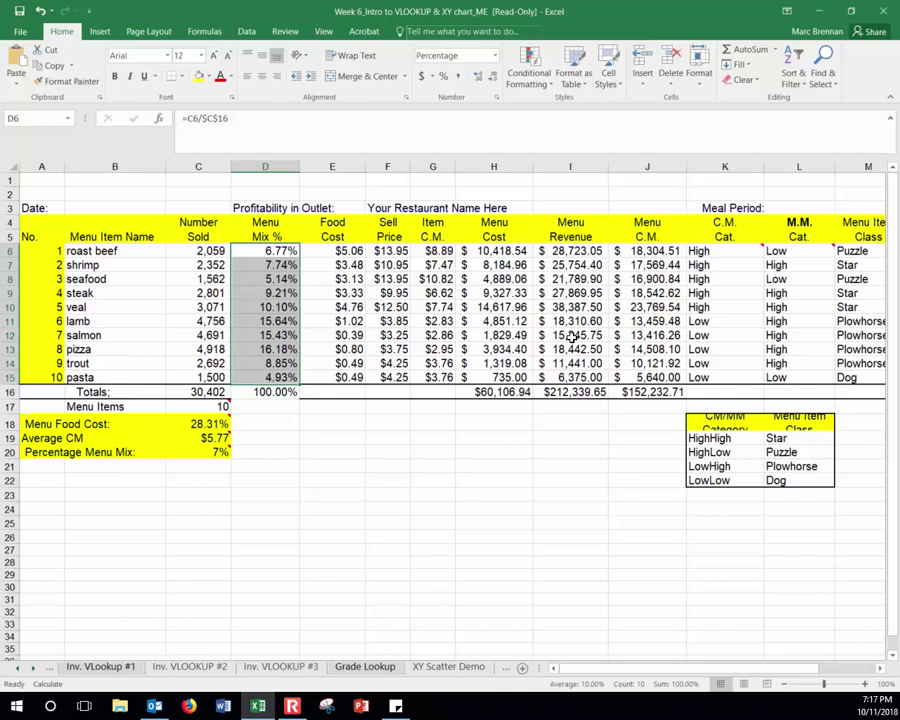
pyautogui.moveTo(270, 252); pyautogui.dragTo(273, 373)
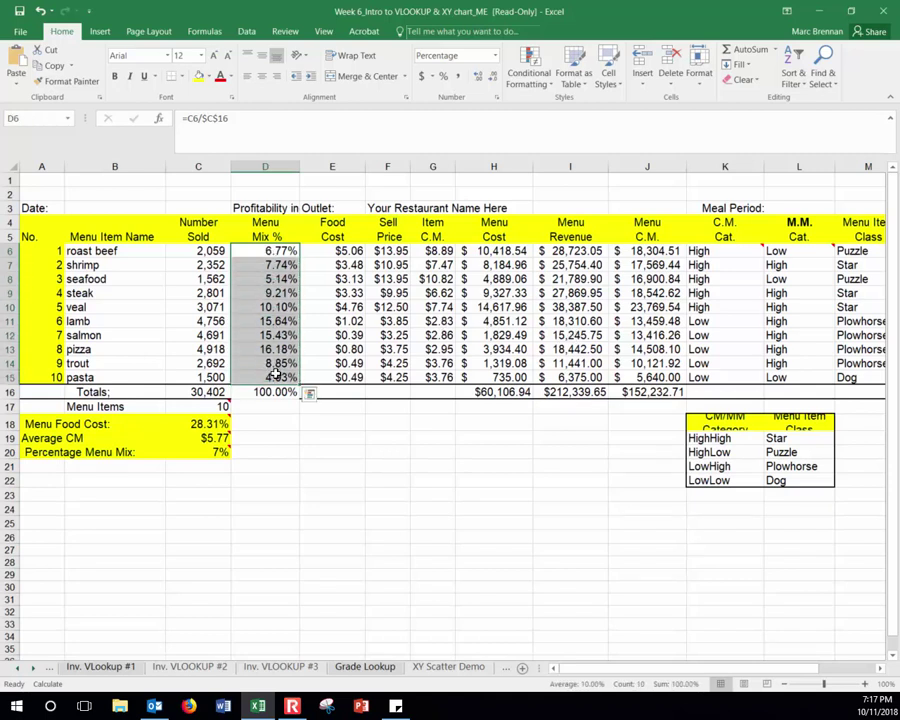
# Step: Insert a basic marker-only scatter chart from the Menu Mix % data in D6:D15 and the Item C.M. data in G6:G15
pyautogui.click(257, 253)
pyautogui.moveTo(257, 253); pyautogui.dragTo(257, 377)
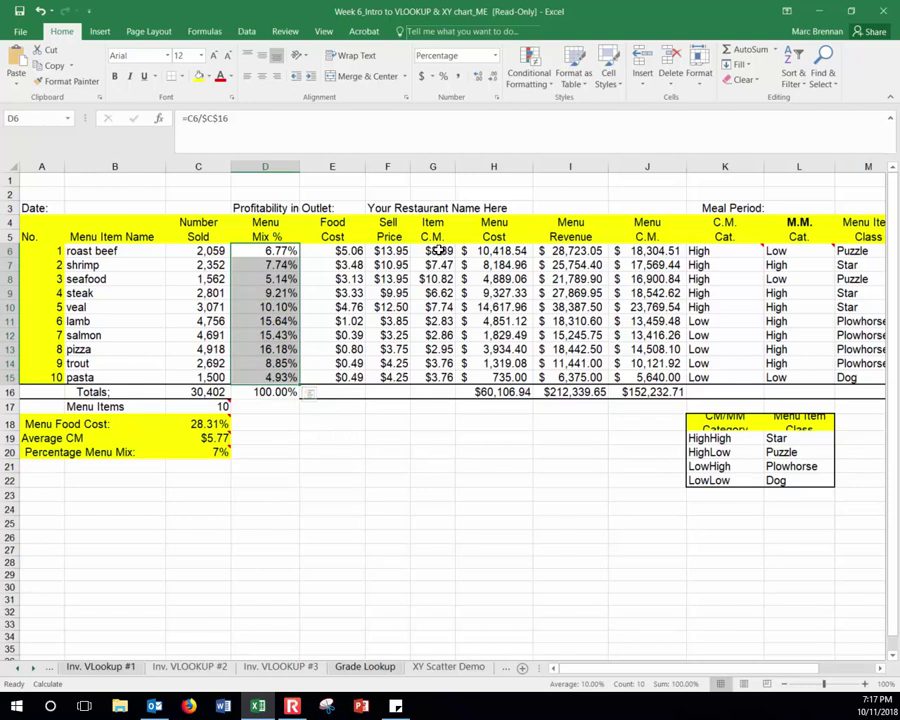
pyautogui.moveTo(435, 252); pyautogui.dragTo(437, 375)
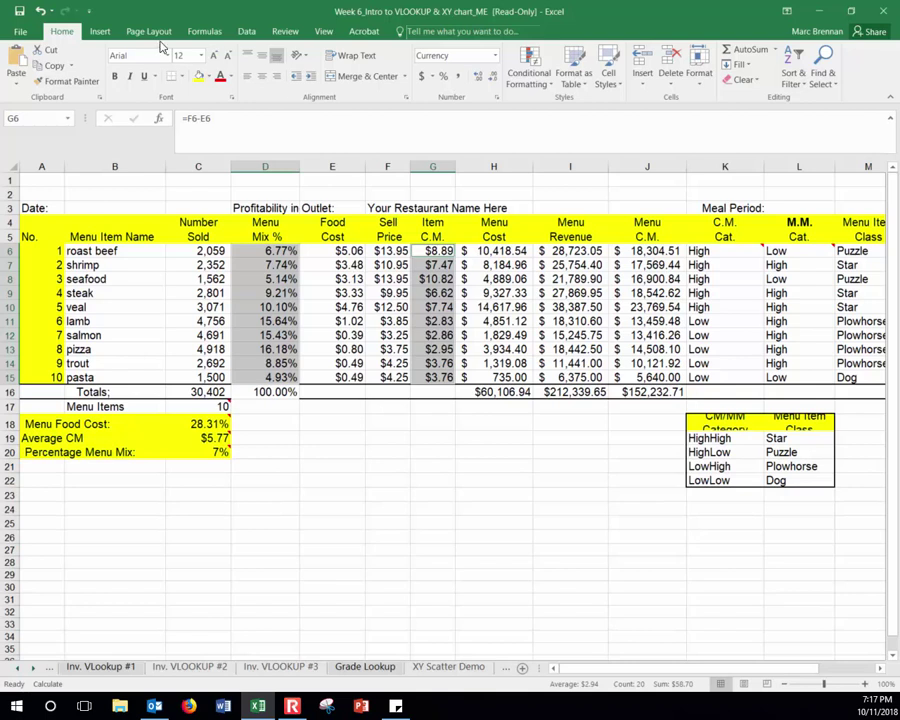
pyautogui.click(101, 32)
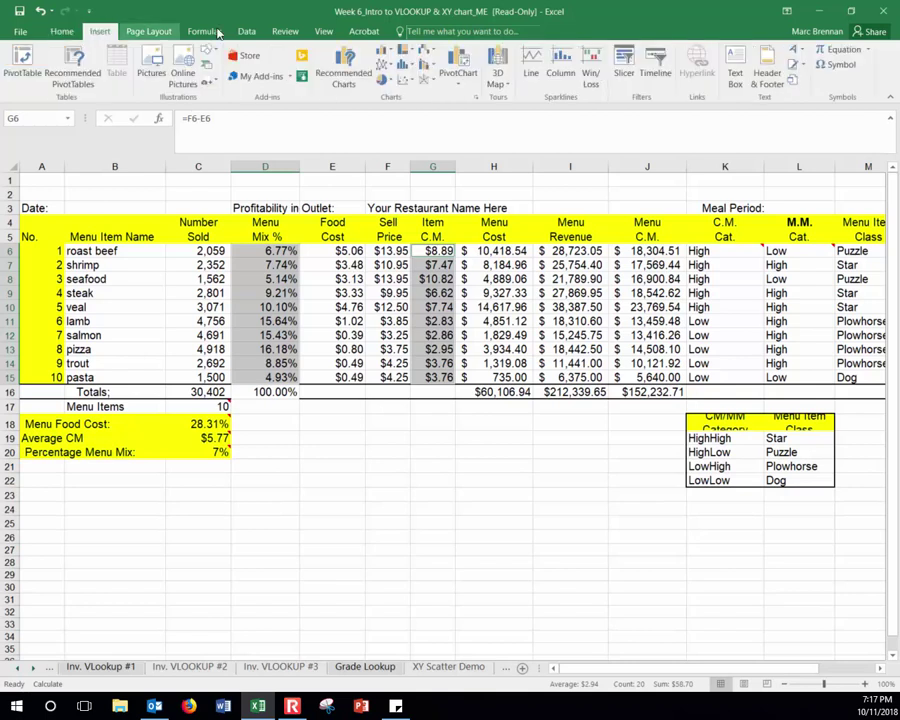
pyautogui.click(408, 89)
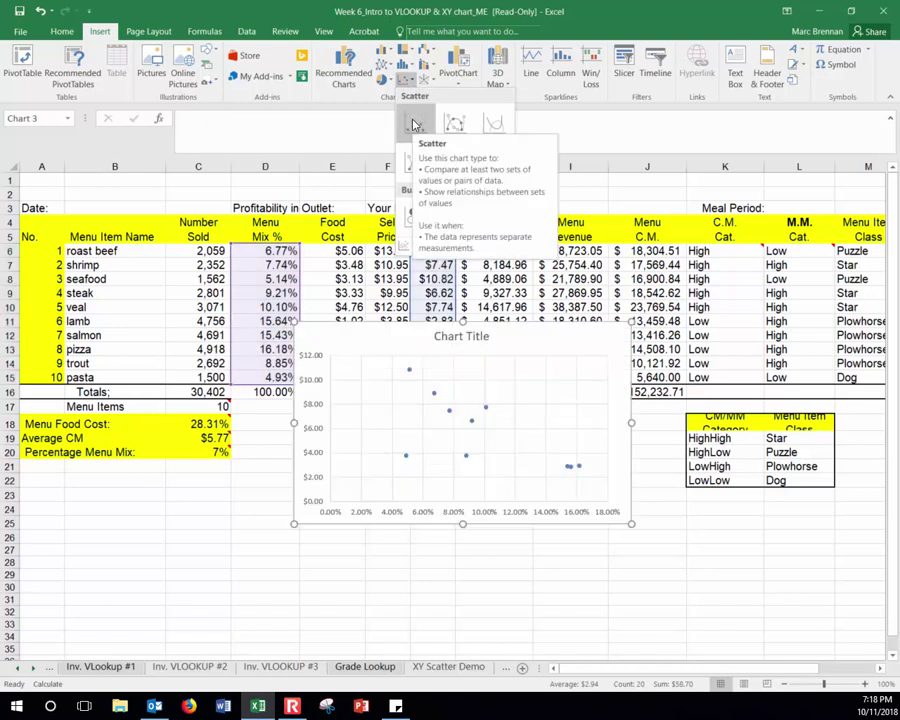
pyautogui.click(415, 124)
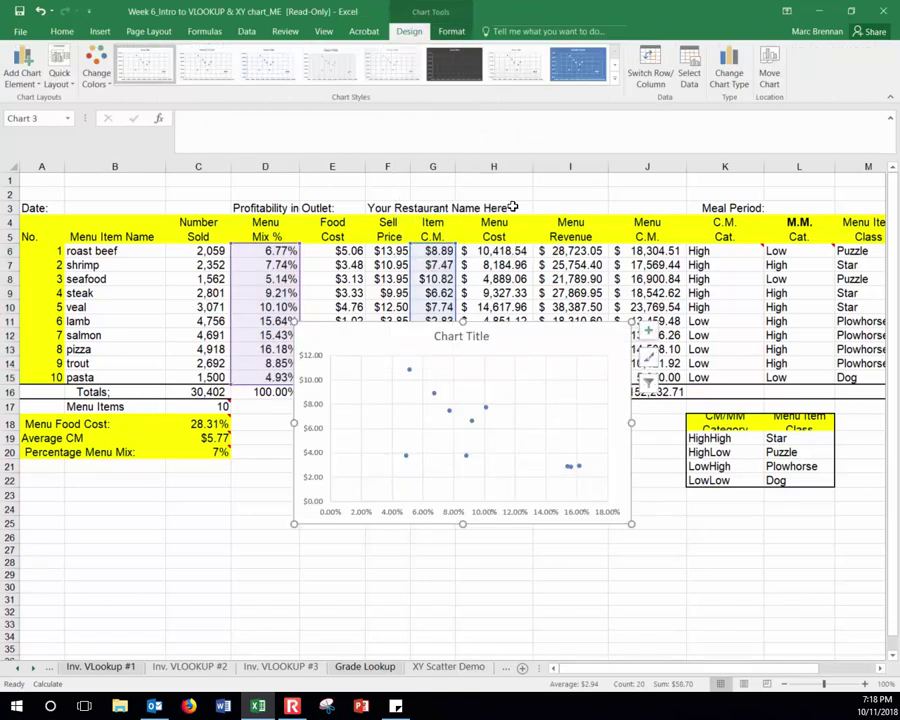
# Step: Move the scatter chart down and enlarge it to span roughly columns C to K and rows 6 to 34
pyautogui.moveTo(540, 366); pyautogui.dragTo(530, 444)
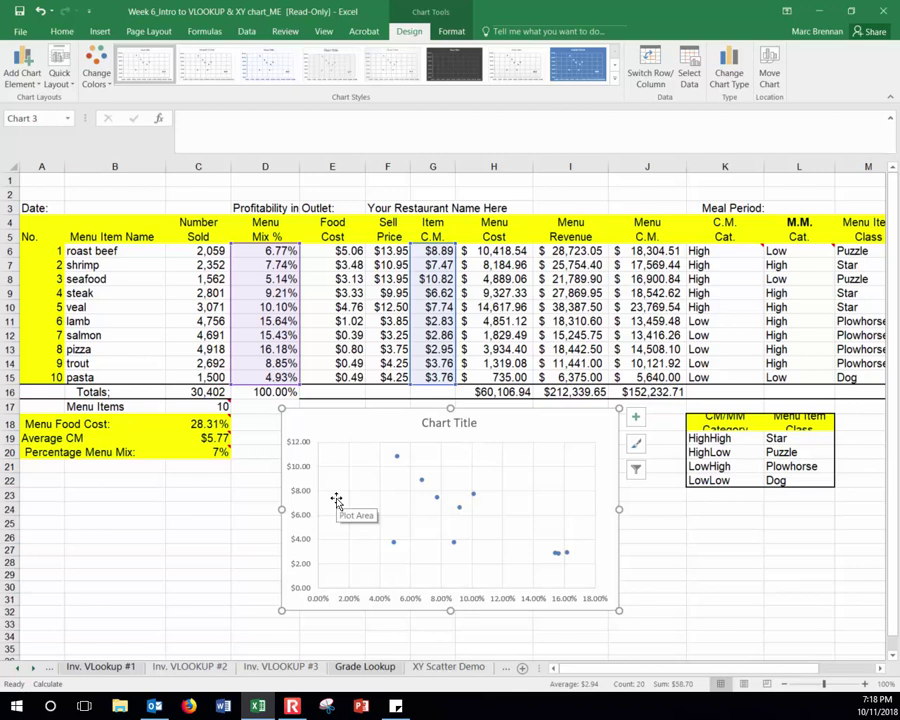
pyautogui.click(436, 422)
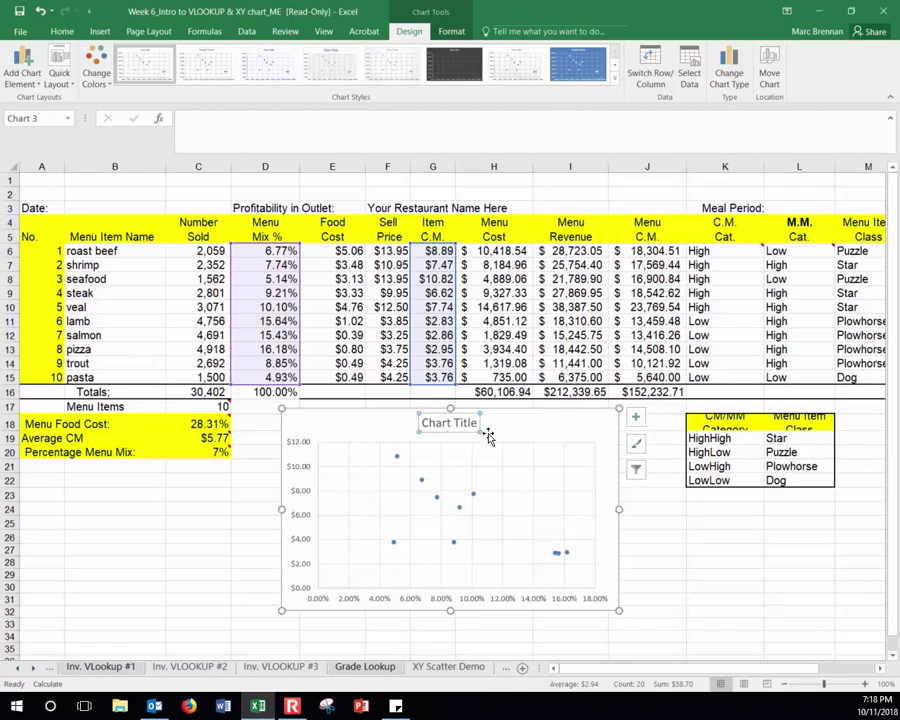
pyautogui.moveTo(282, 409); pyautogui.dragTo(124, 248)
pyautogui.moveTo(617, 611); pyautogui.dragTo(752, 638)
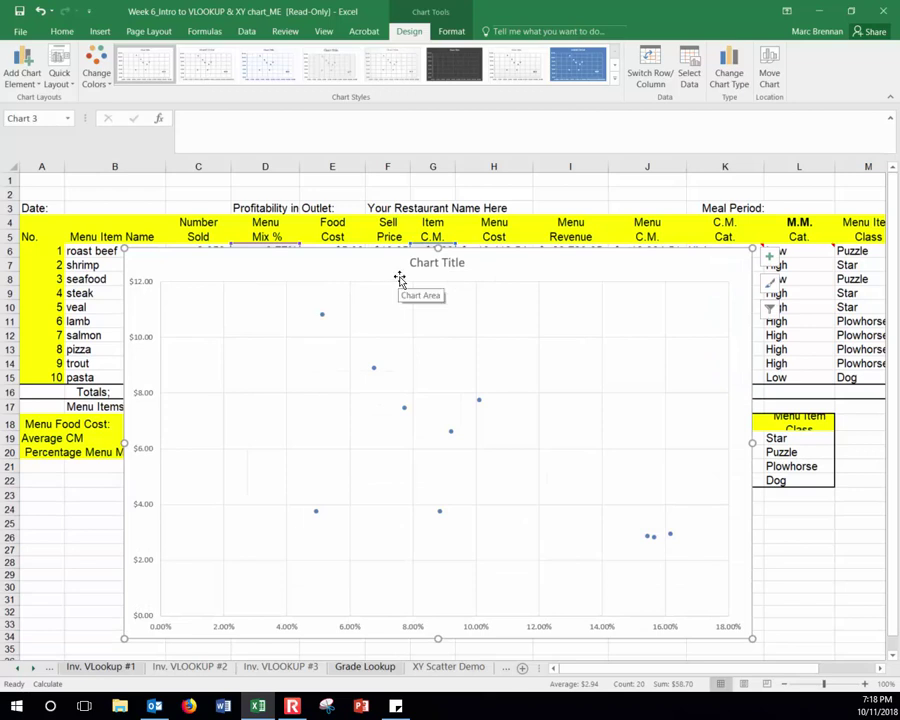
# Step: Replace the chart title with "Menu Engineering Analysis for" followed by the restaurant's name
pyautogui.click(430, 263)
pyautogui.tripleClick(430, 263)
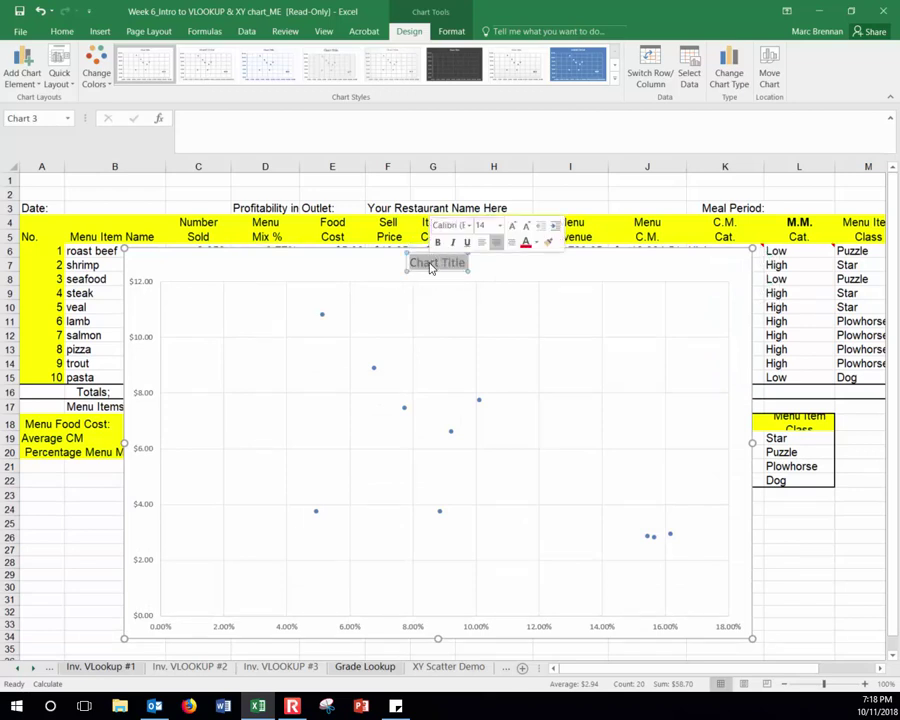
pyautogui.write('Menu')
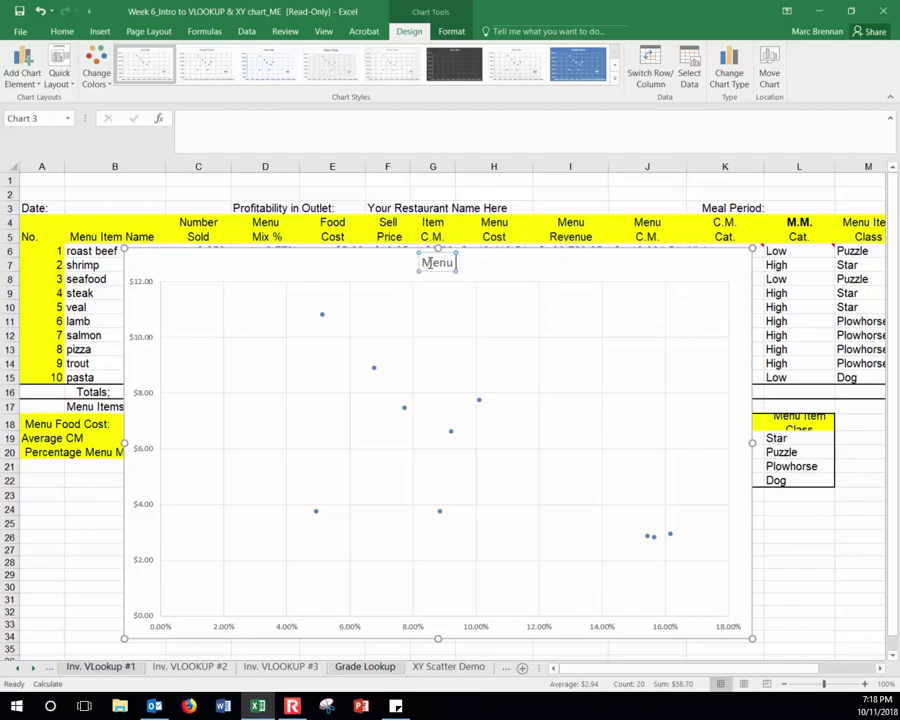
pyautogui.write(' Analysis for')
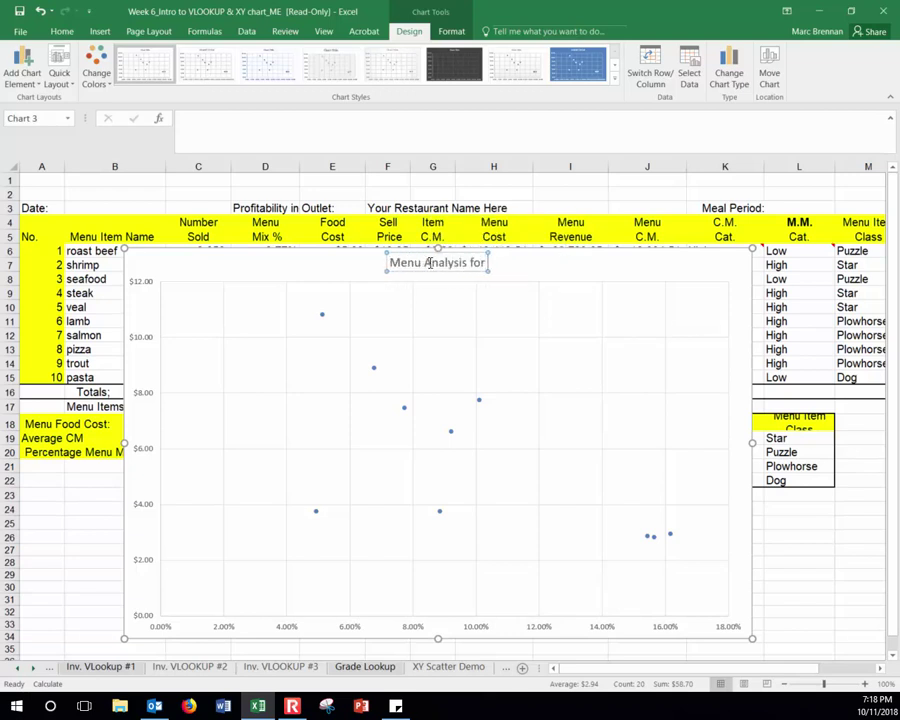
pyautogui.write(' Marc')
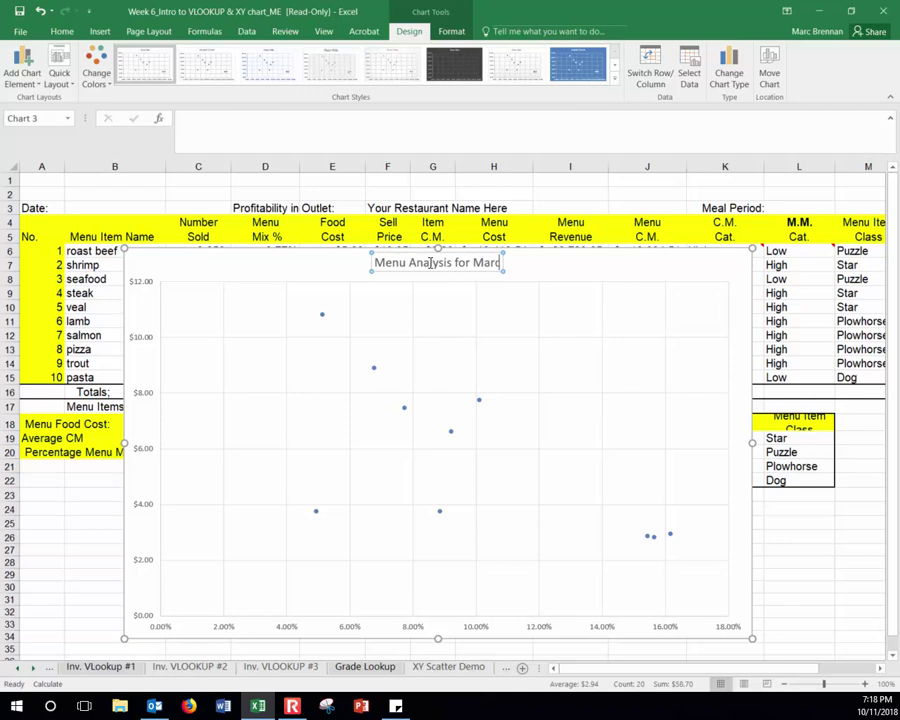
pyautogui.write("'s Restaurant")
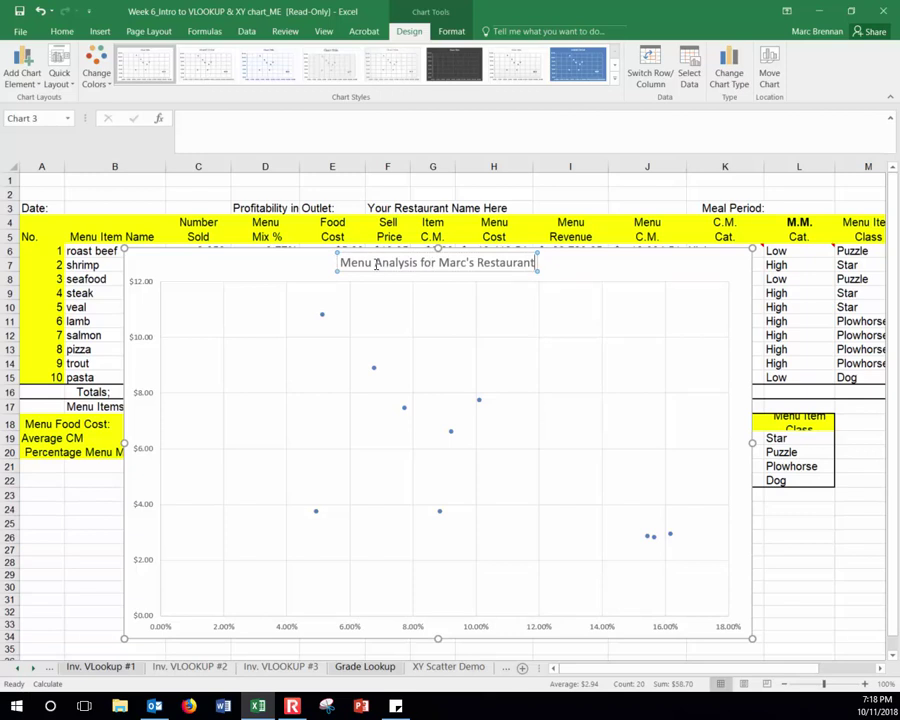
pyautogui.write('Engineering')
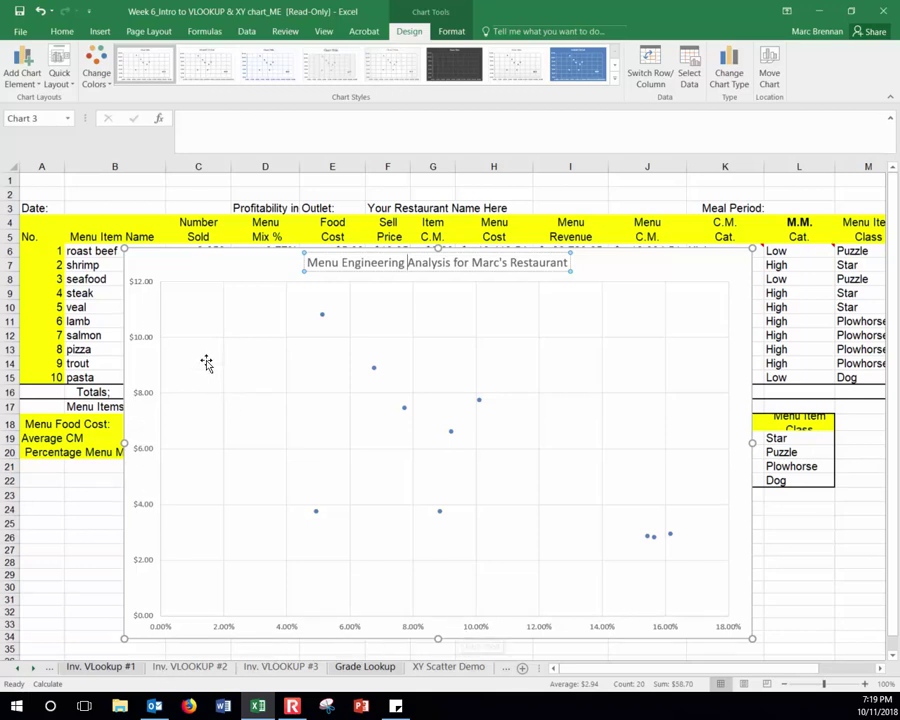
pyautogui.click(705, 273)
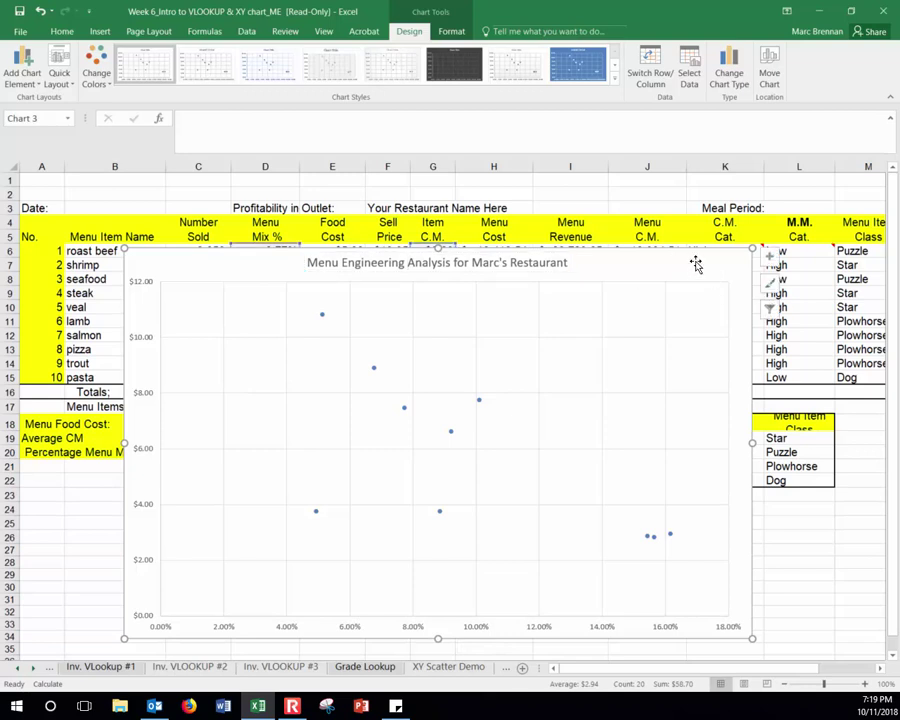
# Step: Add axis titles to the scatter chart and name the vertical axis "Item Contribution Margin"
pyautogui.click(769, 257)
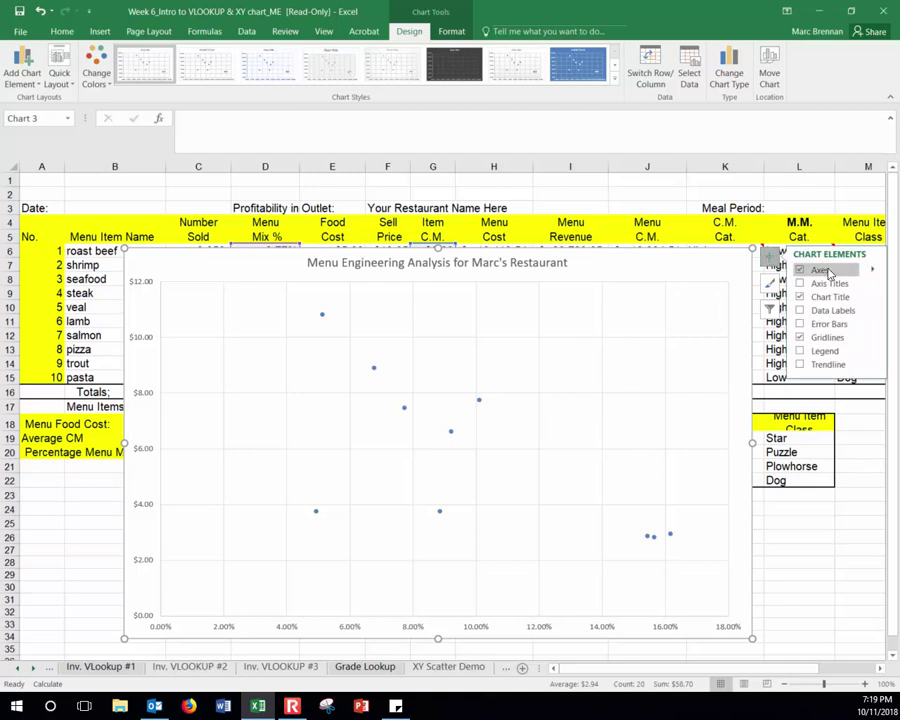
pyautogui.click(829, 284)
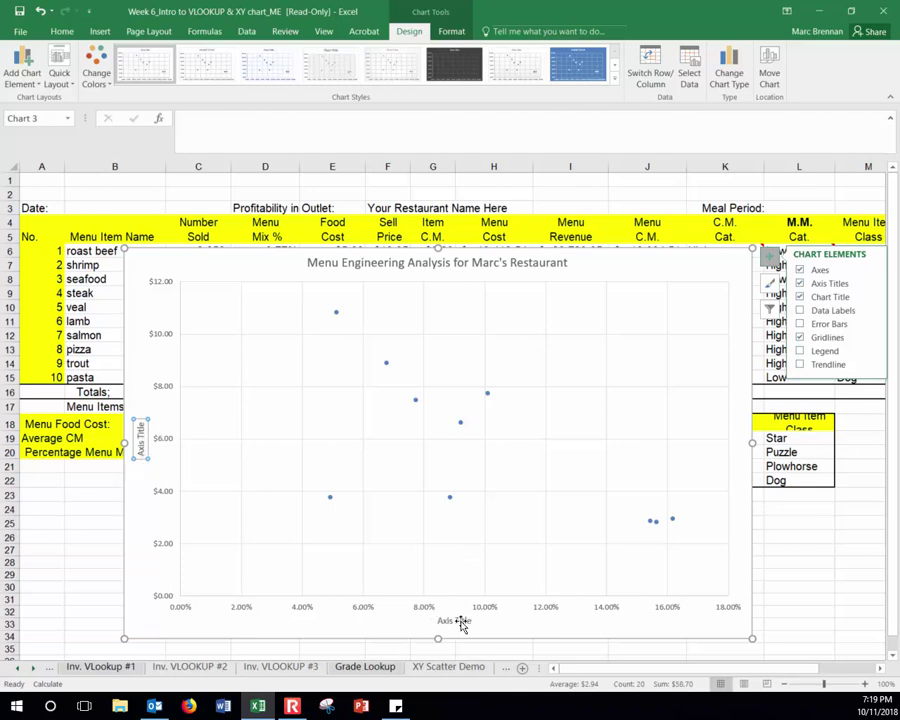
pyautogui.click(141, 446)
pyautogui.tripleClick(141, 446)
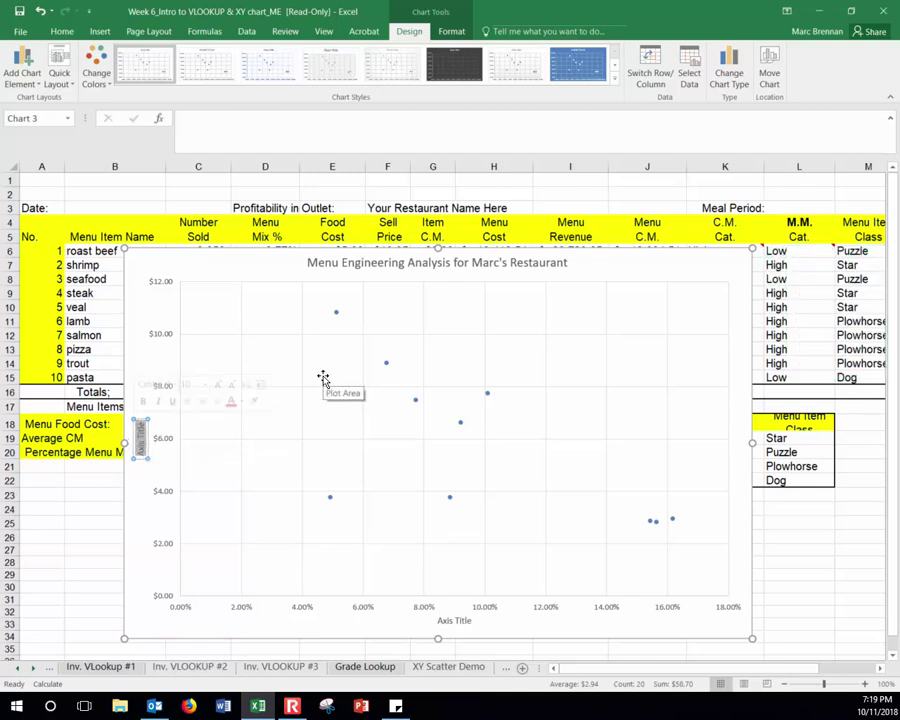
pyautogui.write('Item Contr')
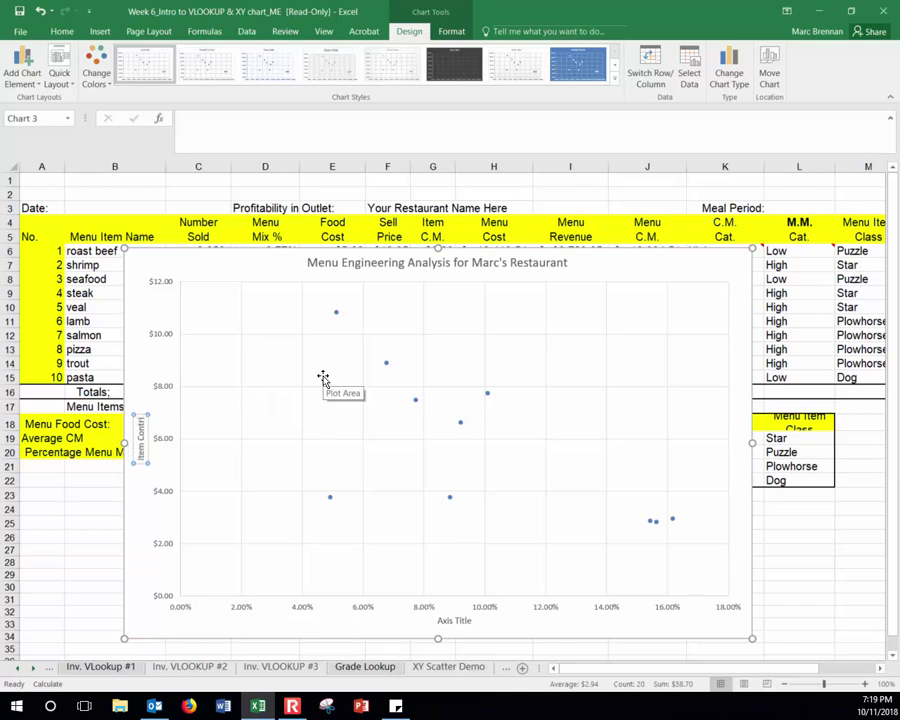
pyautogui.write('ibution Margin')
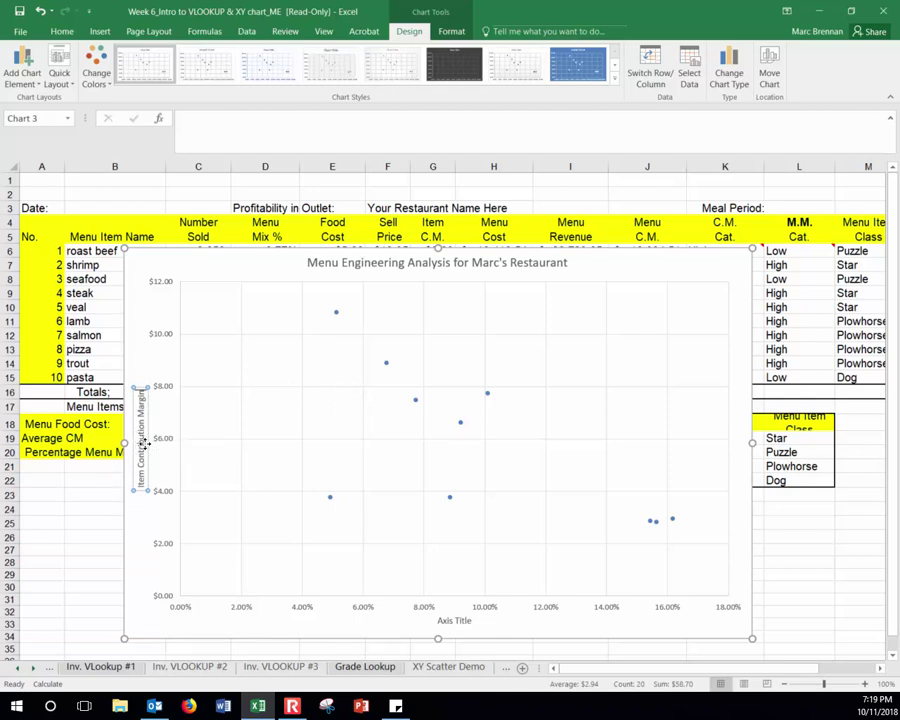
# Step: Name the chart's horizontal axis "Menu Mix %"
pyautogui.click(451, 621)
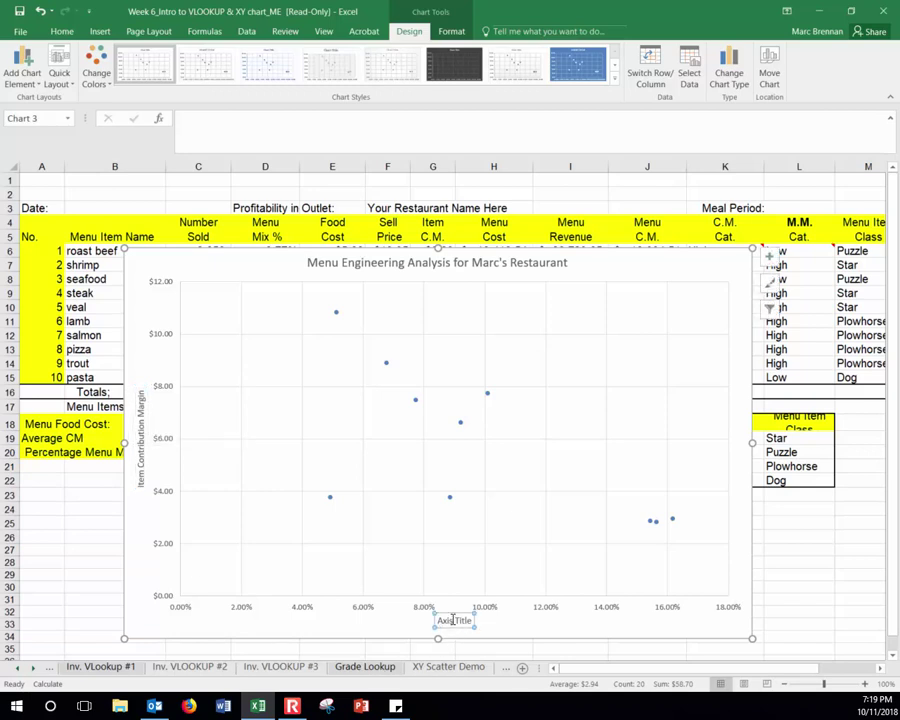
pyautogui.click(452, 620)
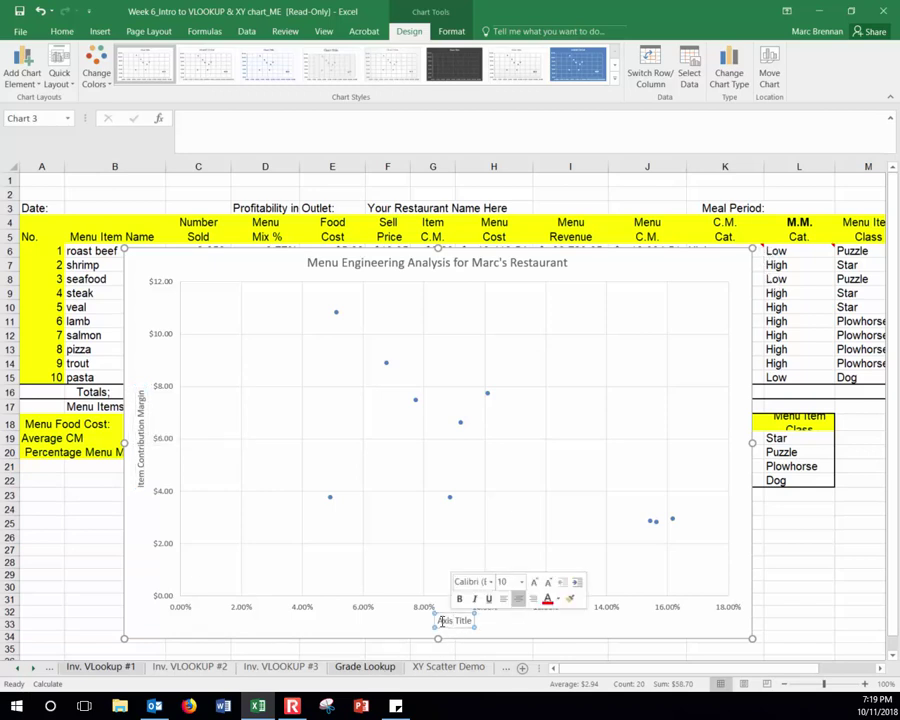
pyautogui.moveTo(442, 621); pyautogui.dragTo(476, 620)
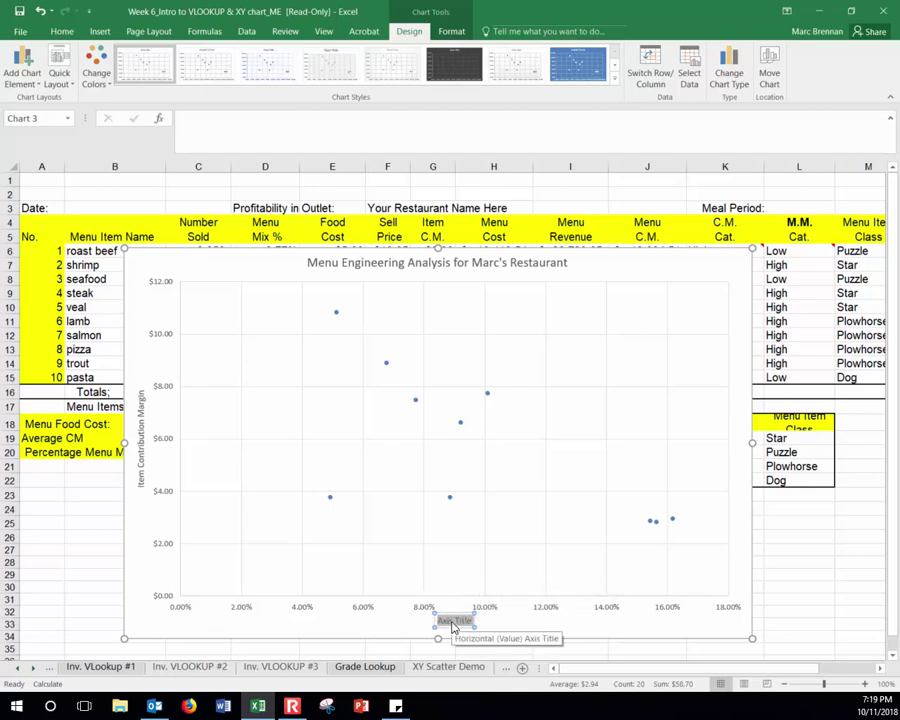
pyautogui.write('Menu Mix %')
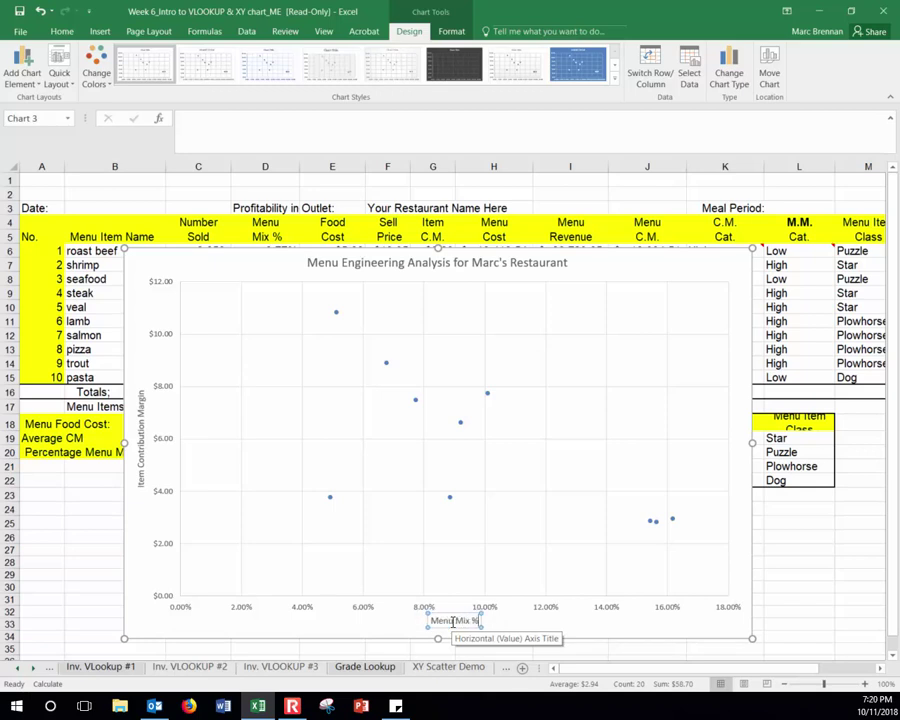
pyautogui.click(396, 630)
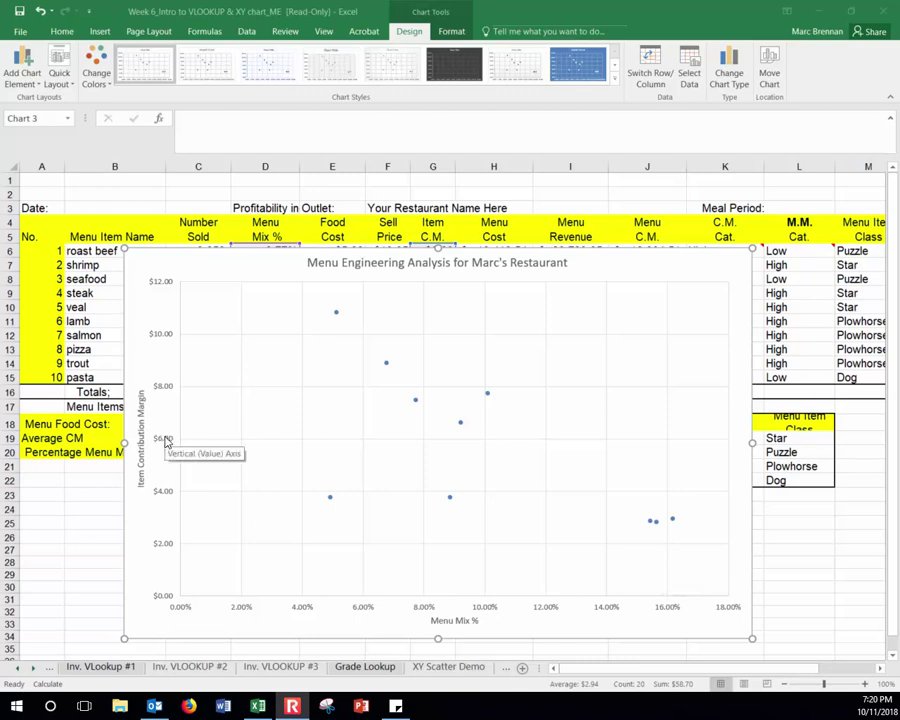
pyautogui.doubleClick(172, 387)
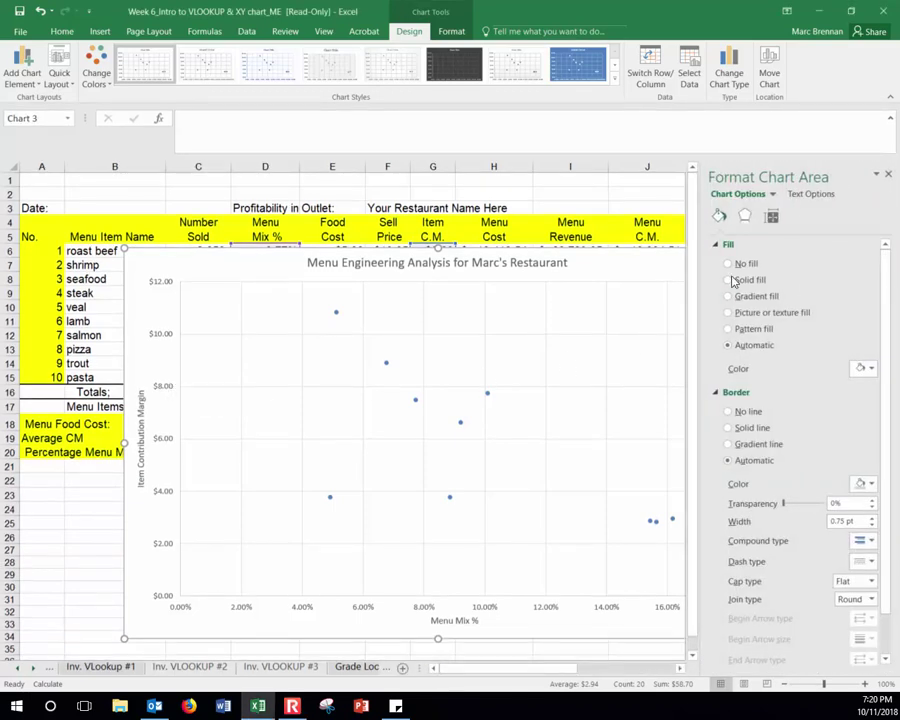
pyautogui.click(167, 447)
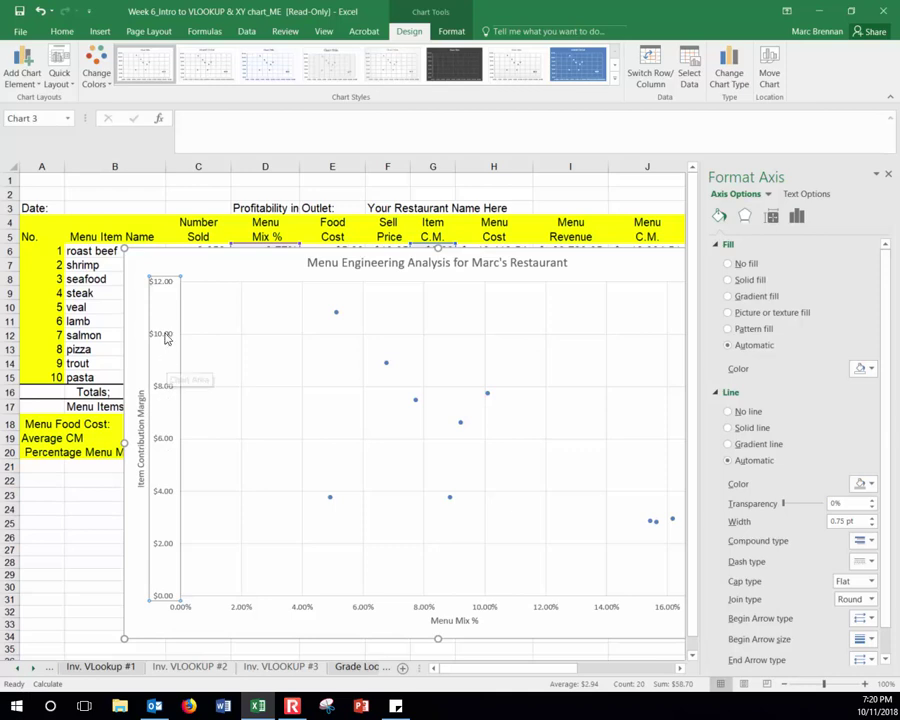
pyautogui.click(887, 174)
pyautogui.click(265, 277)
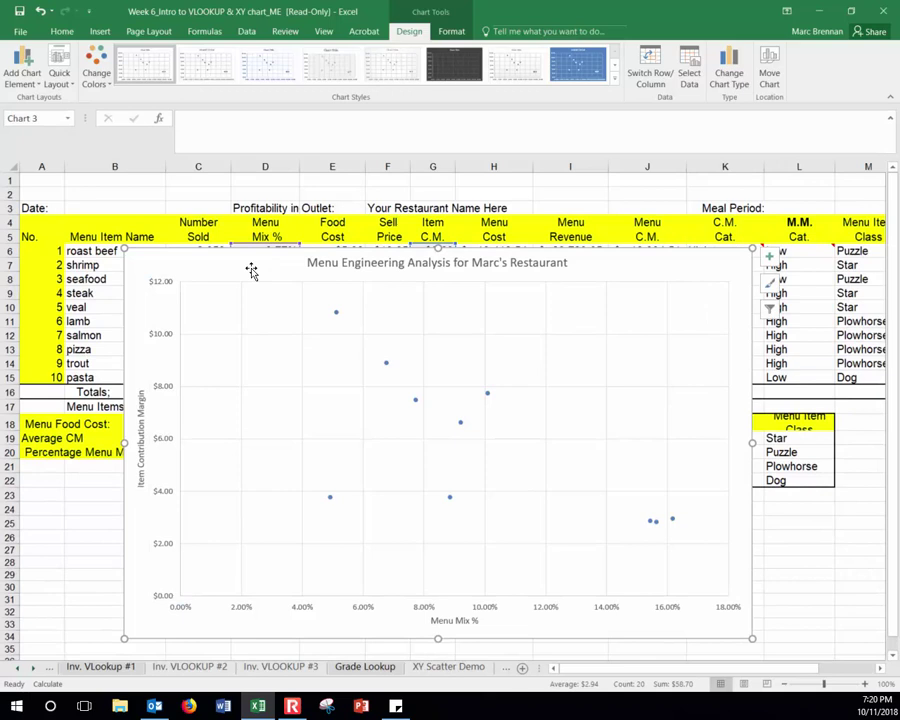
# Step: Set the minimum bound of the chart's vertical axis to 2.0
pyautogui.doubleClick(159, 285)
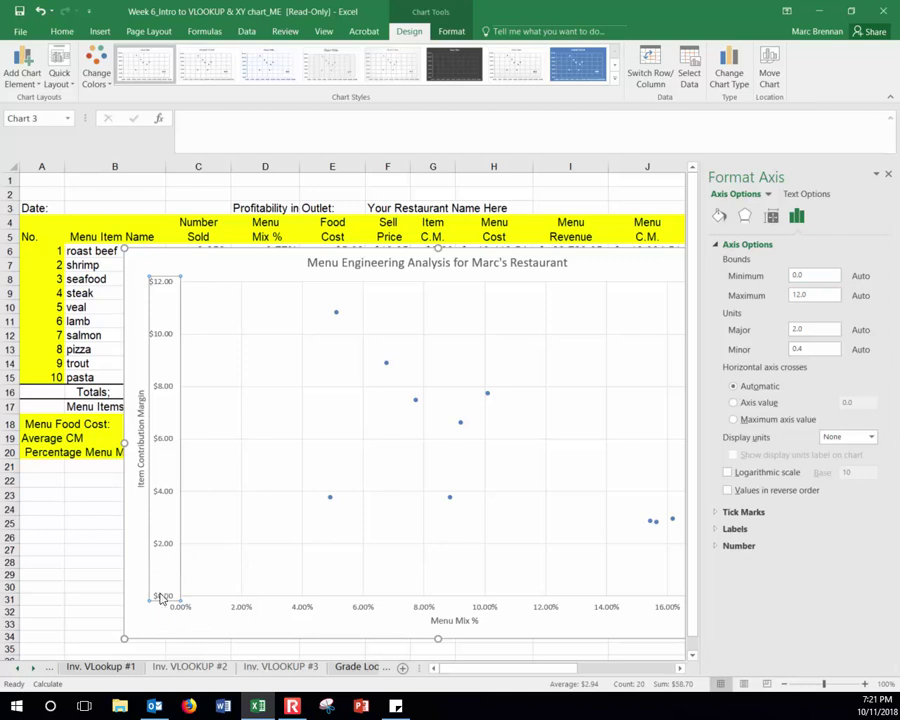
pyautogui.doubleClick(798, 275)
pyautogui.press('Return')
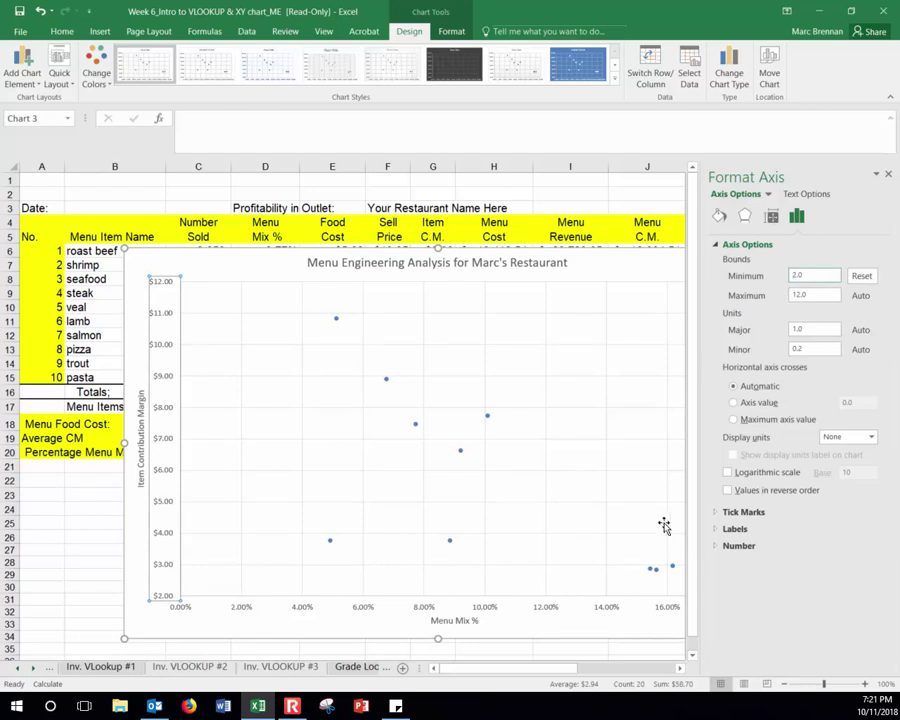
# Step: Format the vertical axis currency values to show 0 decimal places
pyautogui.click(740, 547)
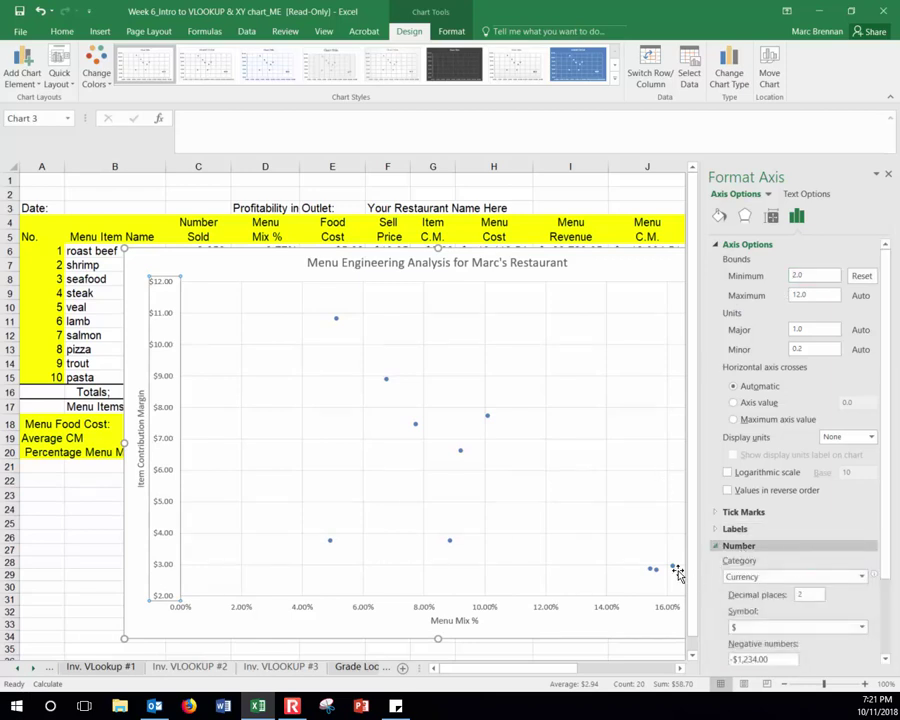
pyautogui.click(760, 545)
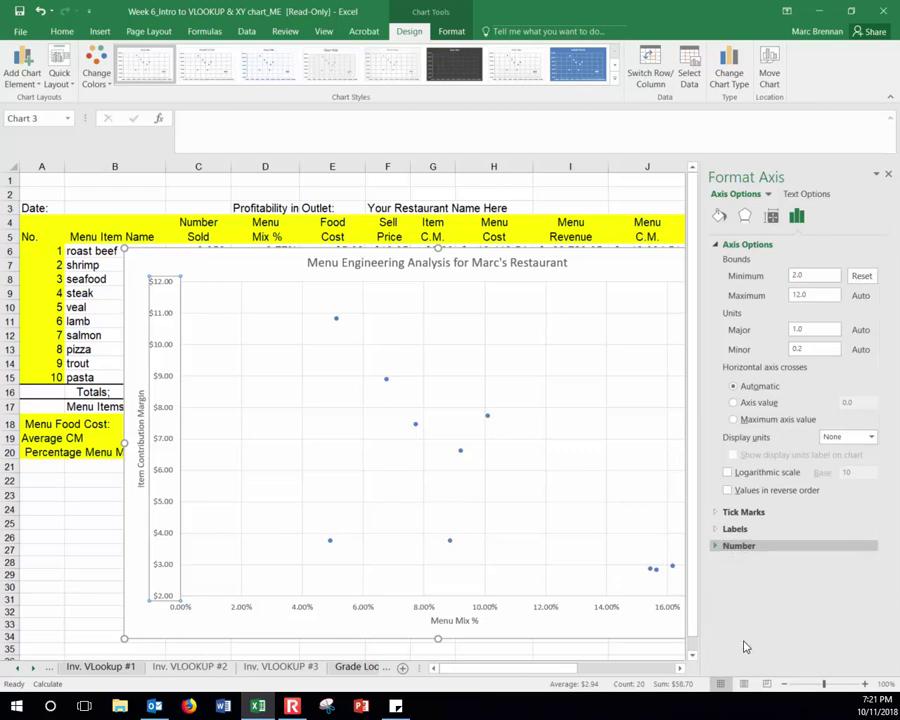
pyautogui.click(729, 550)
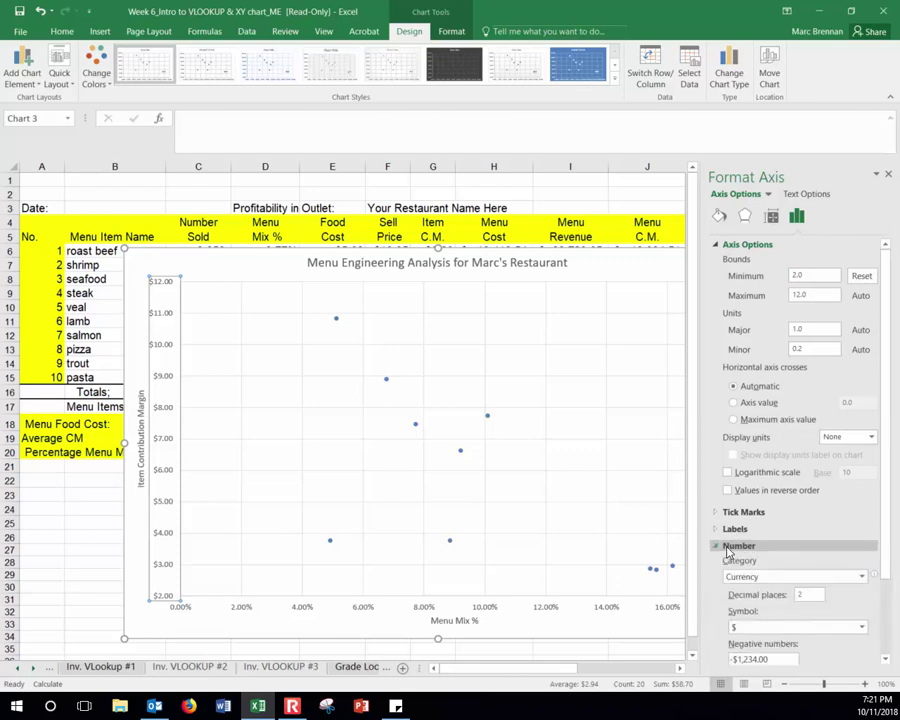
pyautogui.scroll(-3, 836, 556)
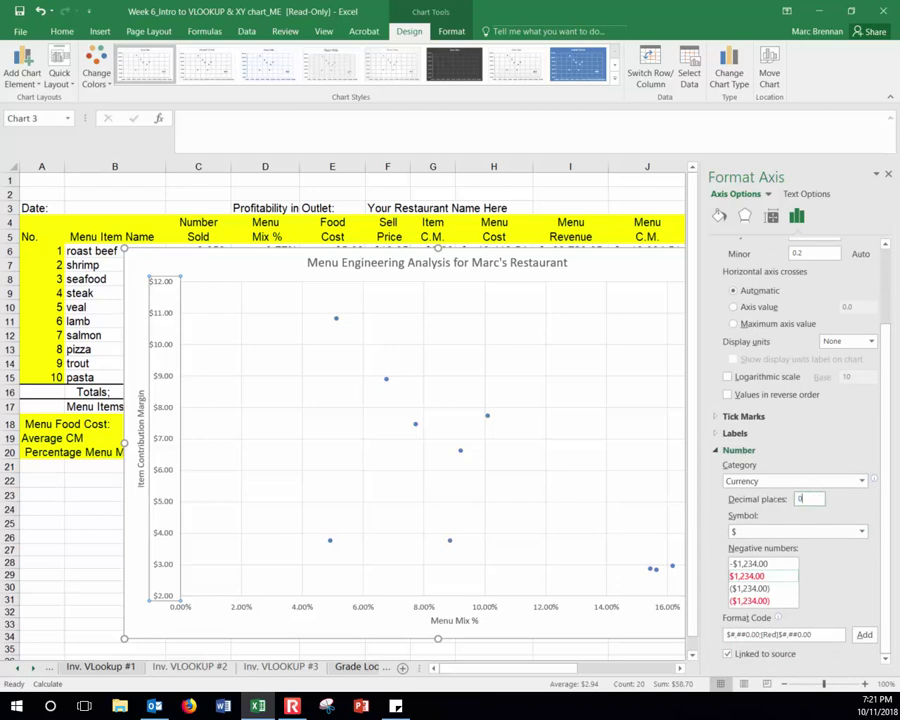
pyautogui.press('Return')
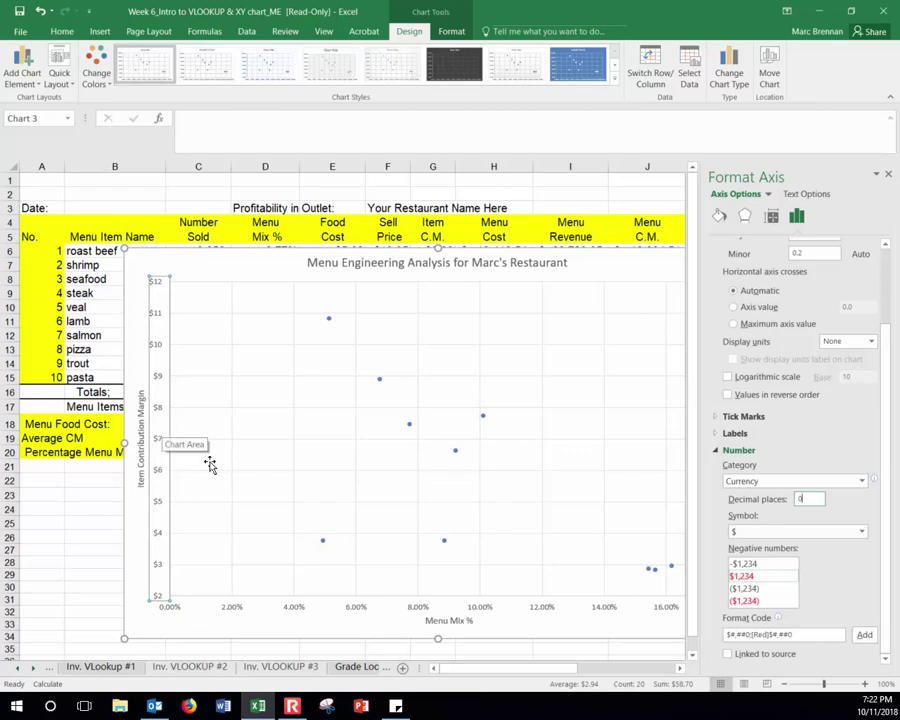
# Step: Set the horizontal axis minimum bound to 0.04 and move the chart up and left to start near row 4
pyautogui.click(360, 610)
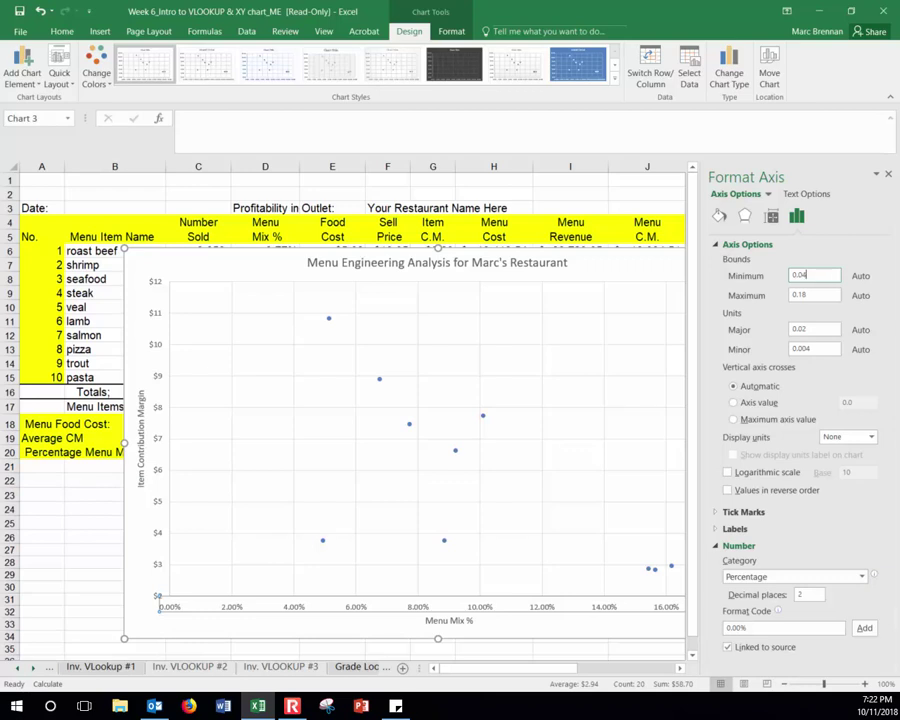
pyautogui.press('Return')
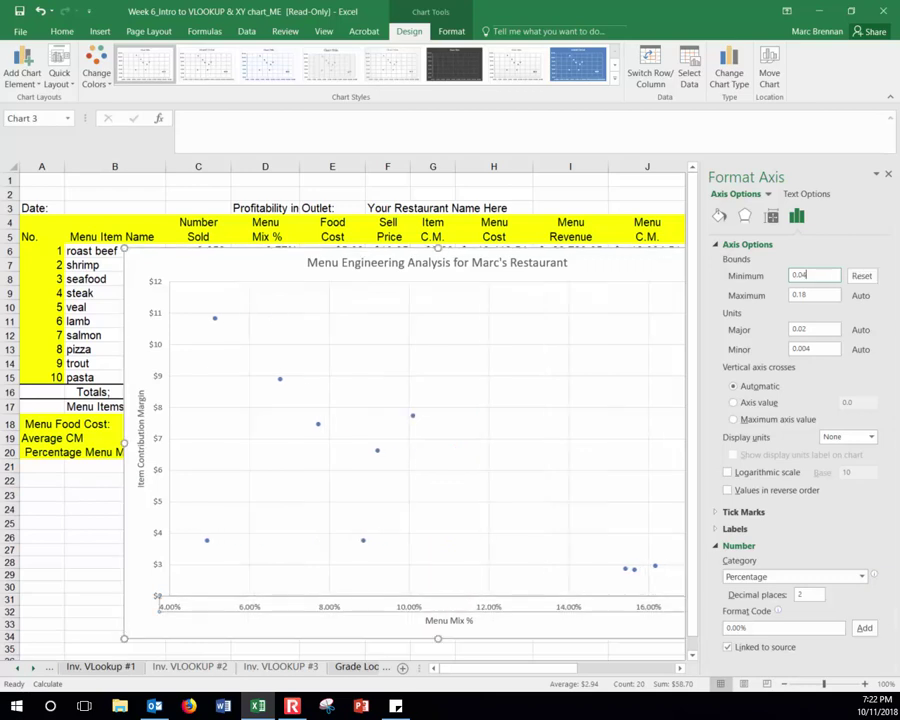
pyautogui.moveTo(558, 258); pyautogui.dragTo(518, 235)
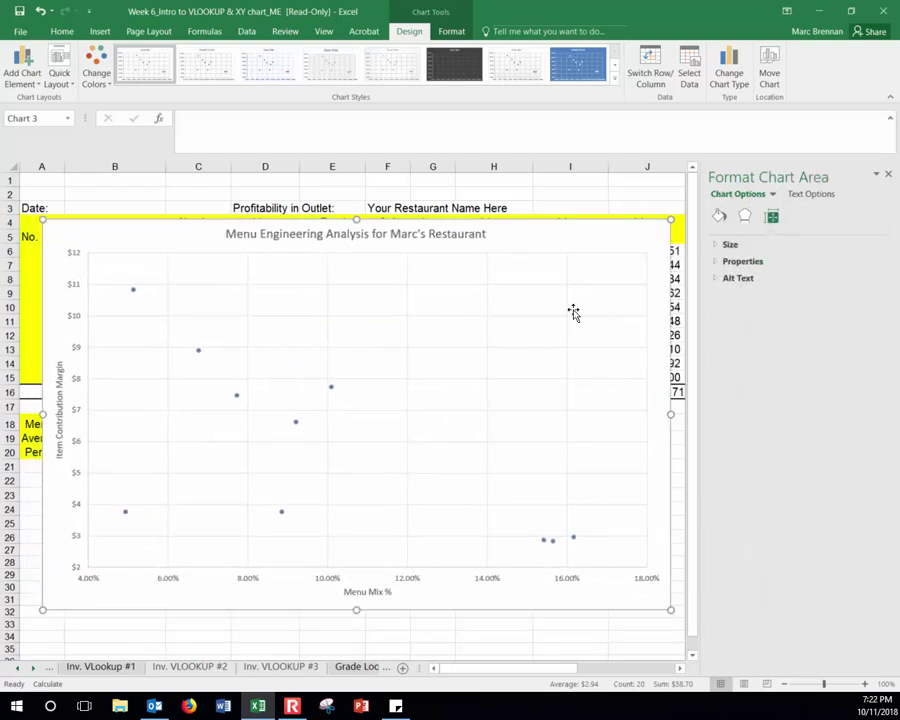
# Step: Format the horizontal axis percentages to show 0 decimal places
pyautogui.click(166, 580)
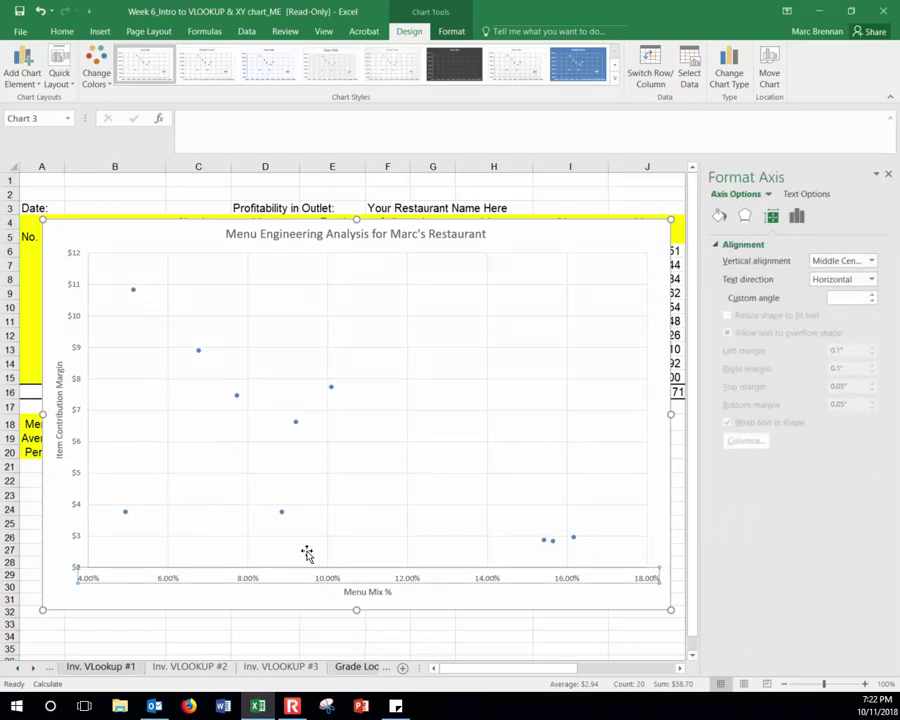
pyautogui.click(798, 222)
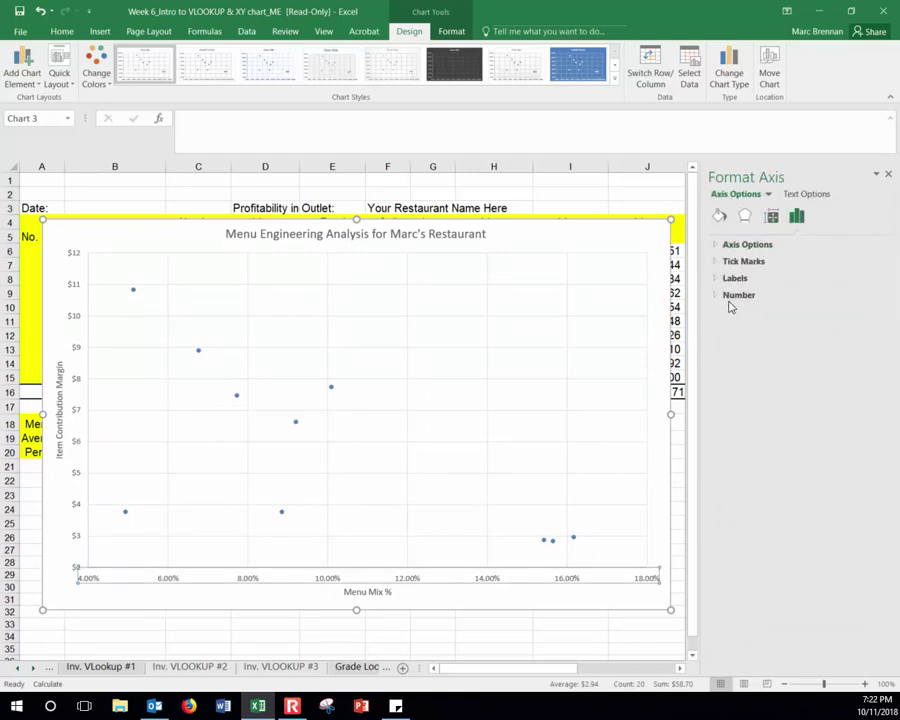
pyautogui.click(716, 247)
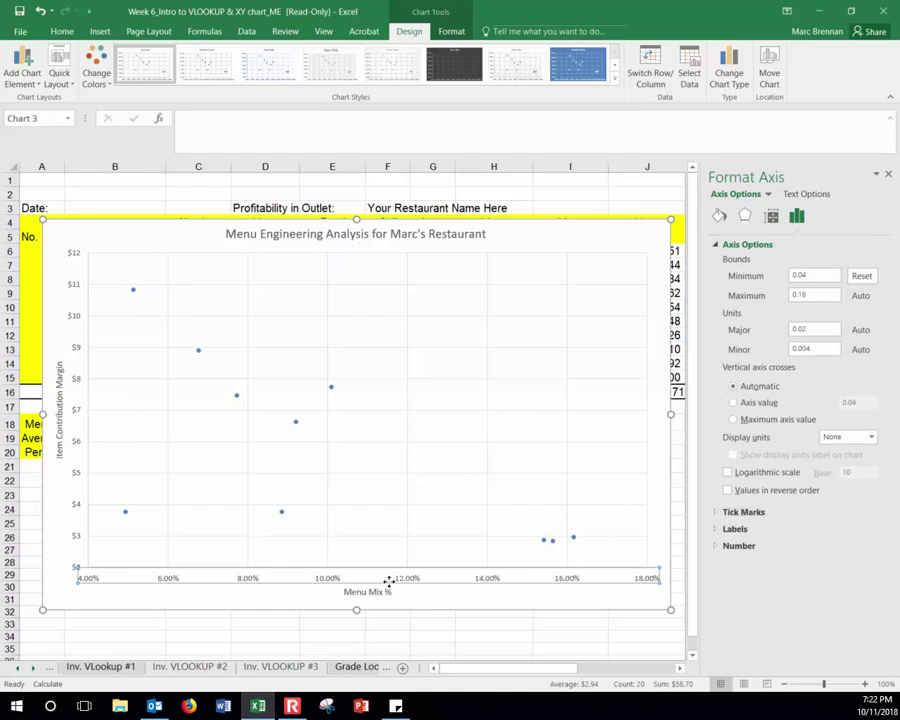
pyautogui.click(716, 549)
pyautogui.doubleClick(799, 597)
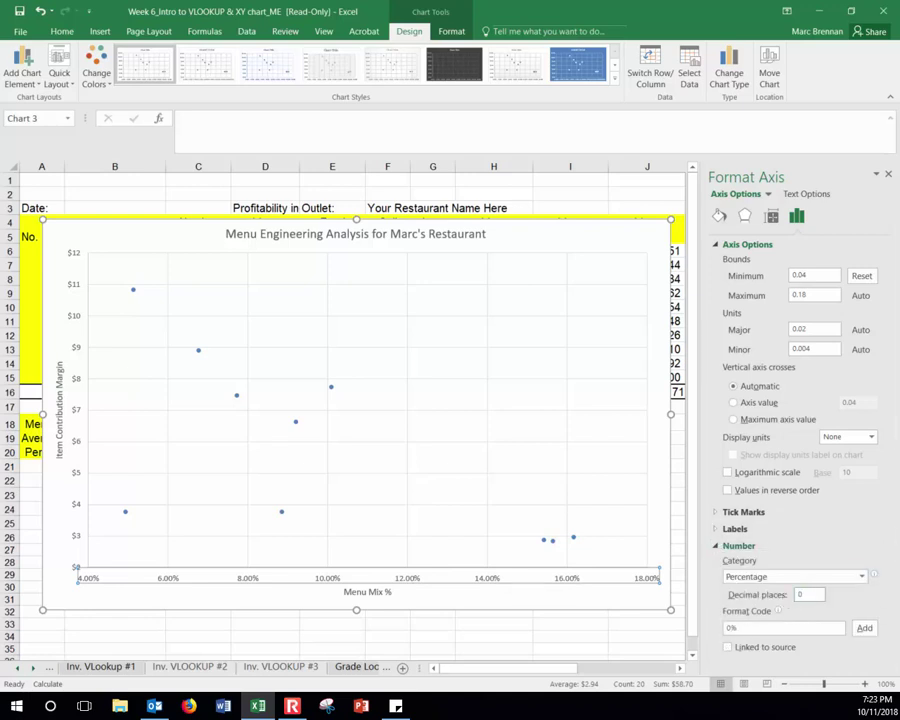
pyautogui.write('0')
pyautogui.press('Return')
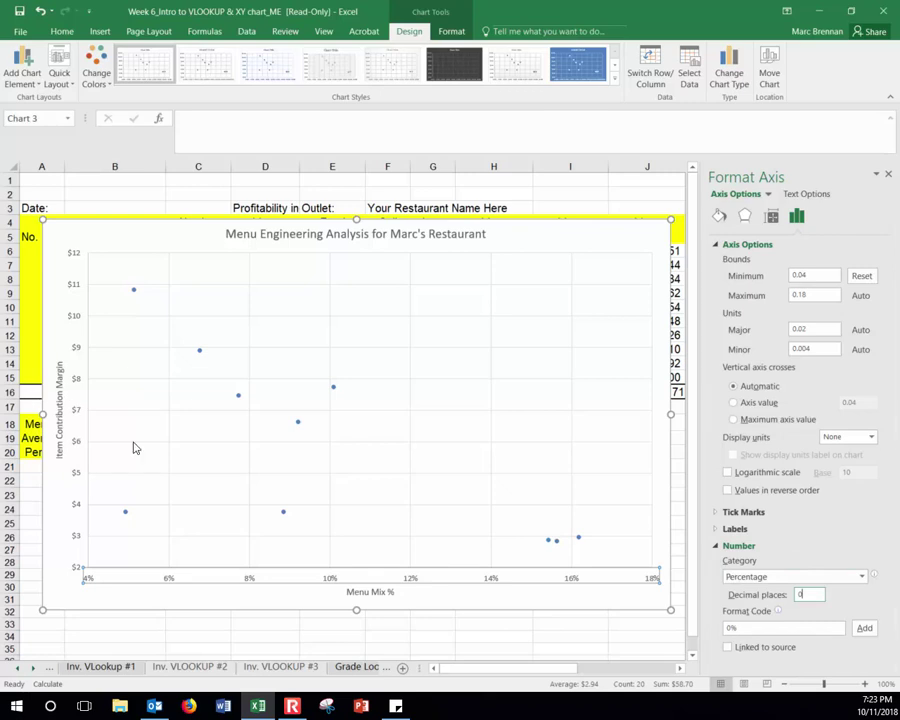
# Step: Set the horizontal axis major tick marks to Outside
pyautogui.click(733, 514)
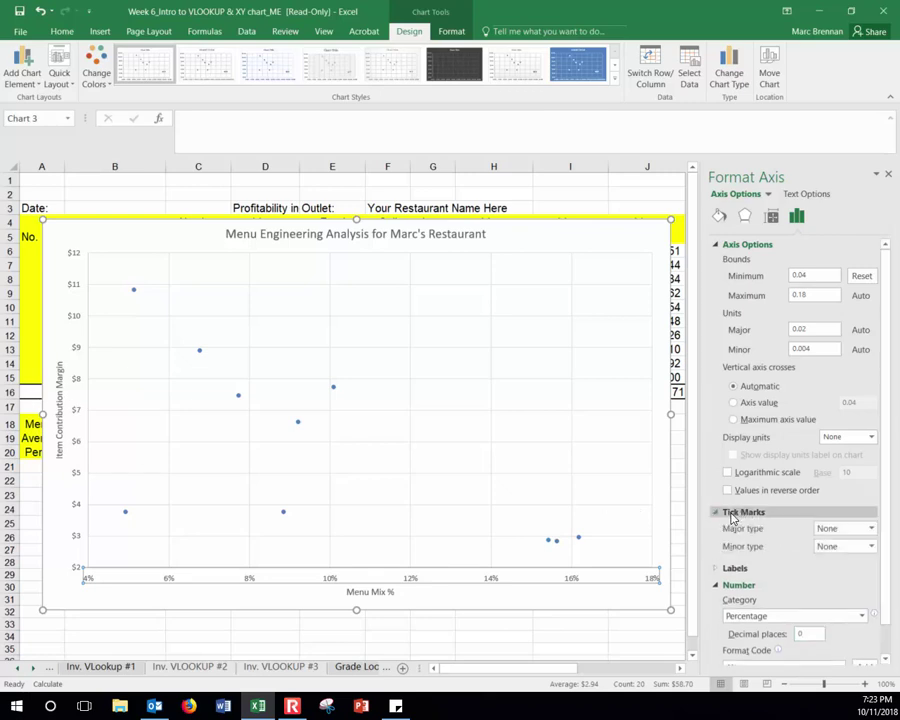
pyautogui.click(838, 530)
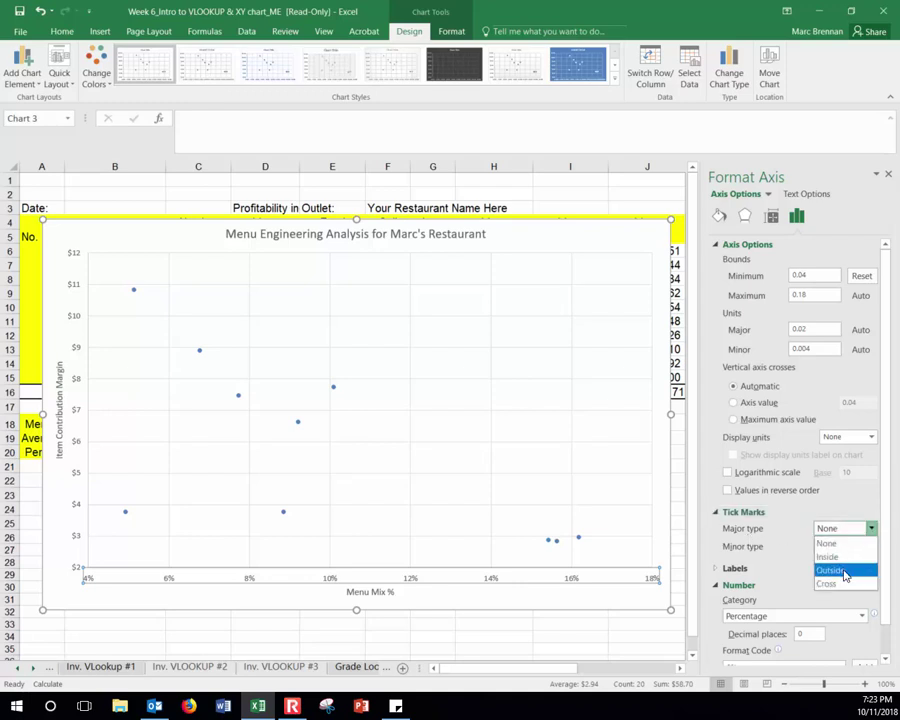
pyautogui.click(843, 575)
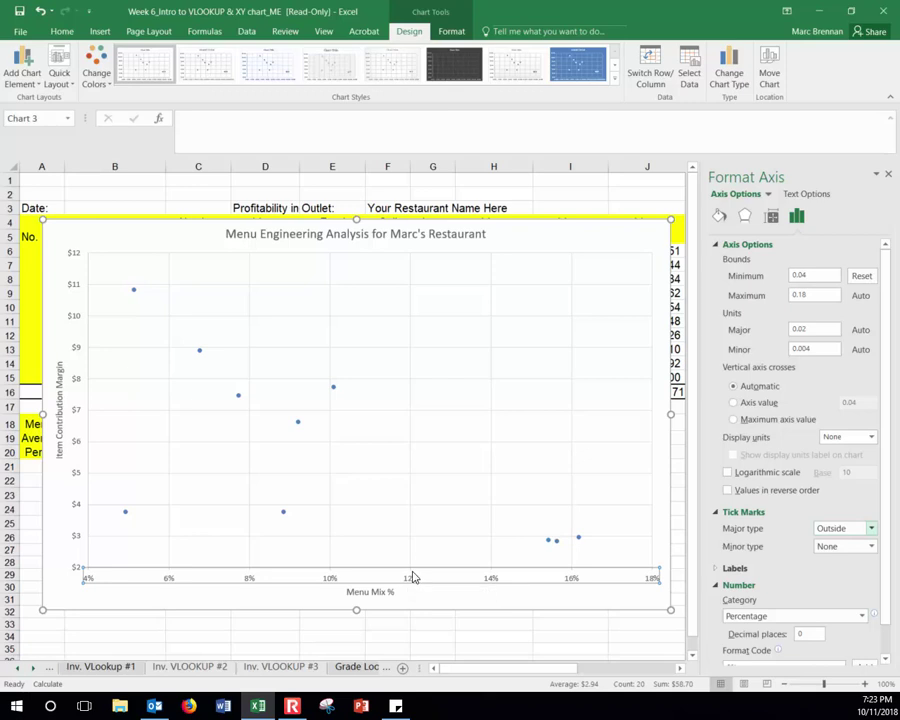
# Step: Set the vertical axis major tick marks to Outside and close the axis formatting options
pyautogui.click(77, 446)
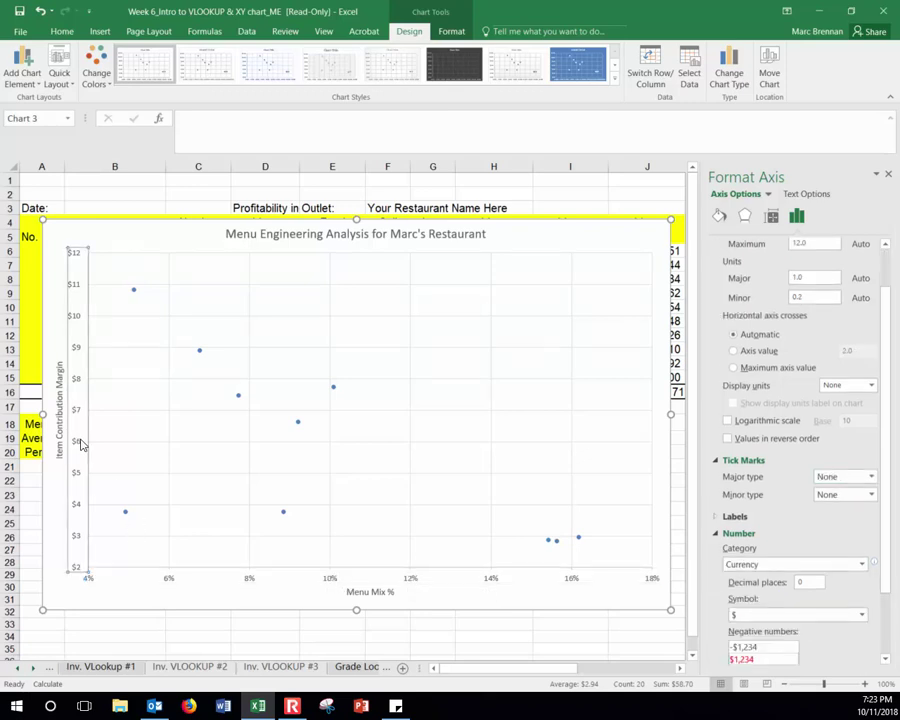
pyautogui.click(851, 479)
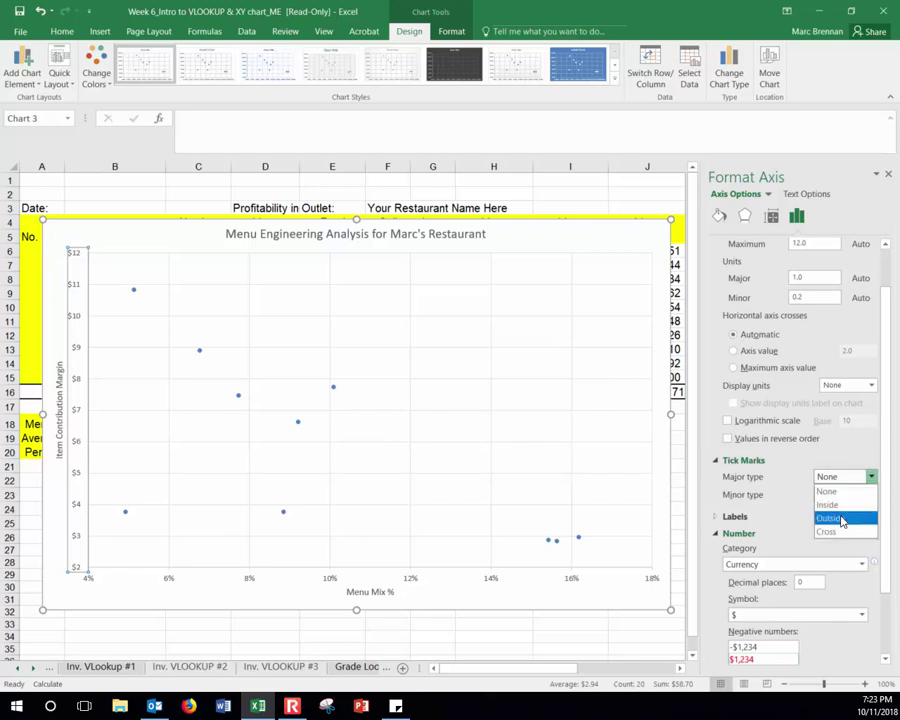
pyautogui.click(842, 521)
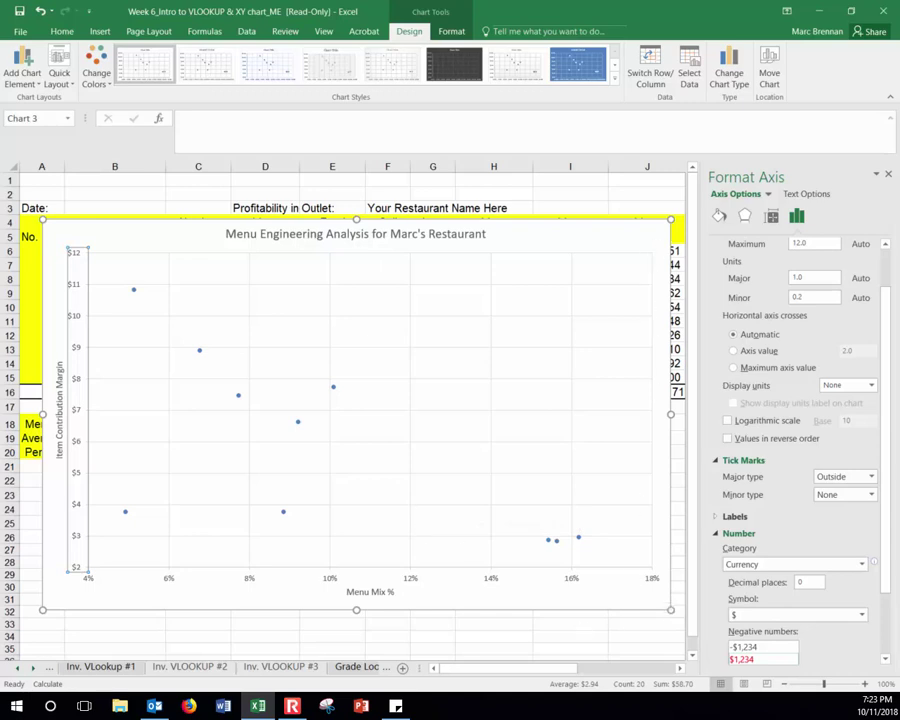
pyautogui.click(889, 176)
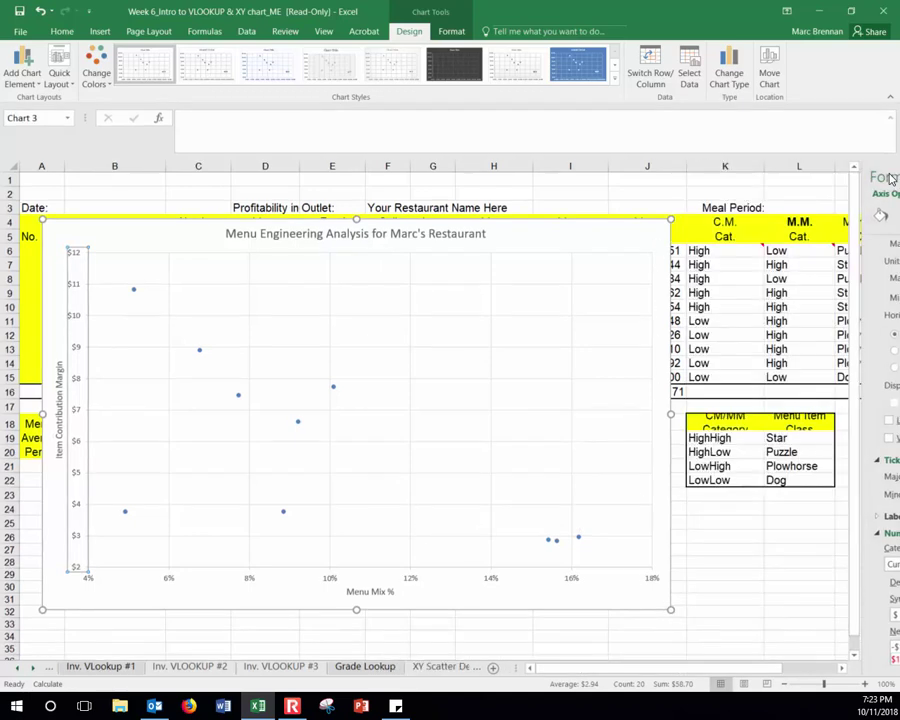
# Step: Remove the gridlines from the scatter chart
pyautogui.click(606, 243)
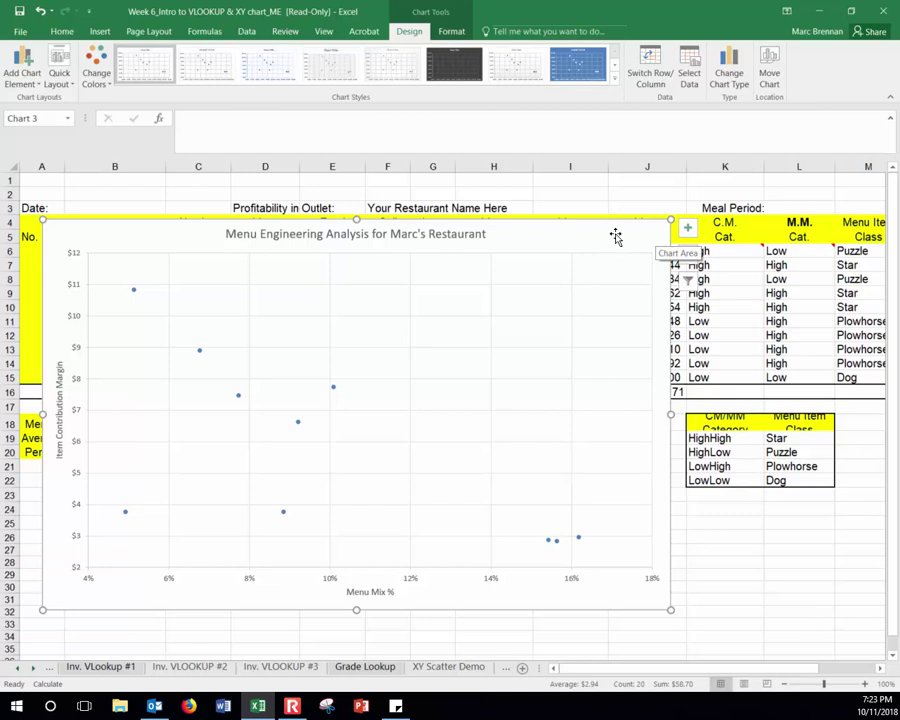
pyautogui.click(687, 230)
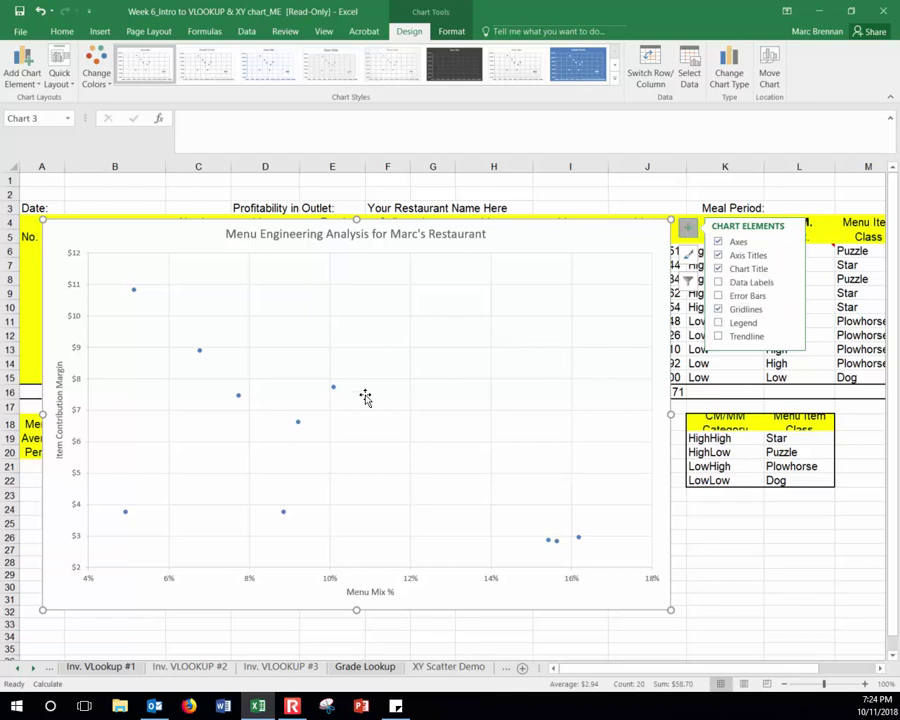
pyautogui.click(718, 310)
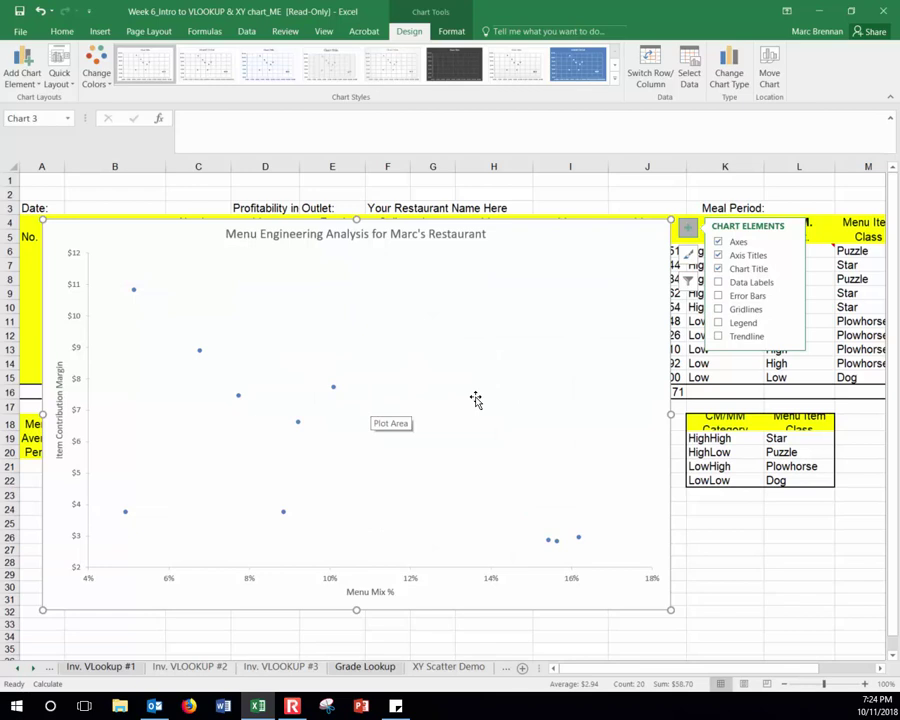
pyautogui.click(697, 224)
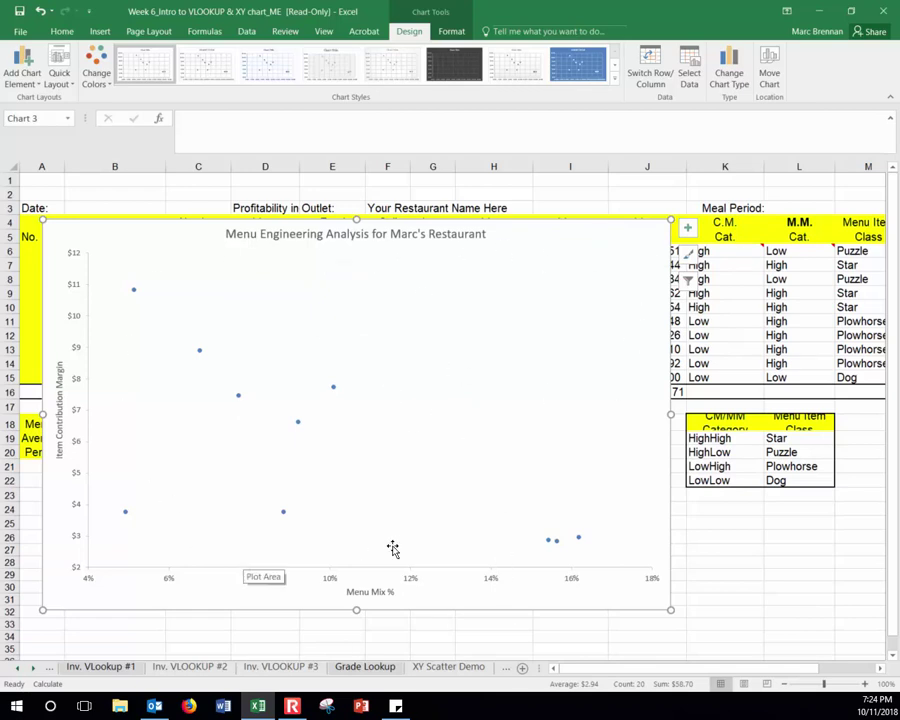
# Step: Try a solid blue fill on the chart area
pyautogui.doubleClick(655, 246)
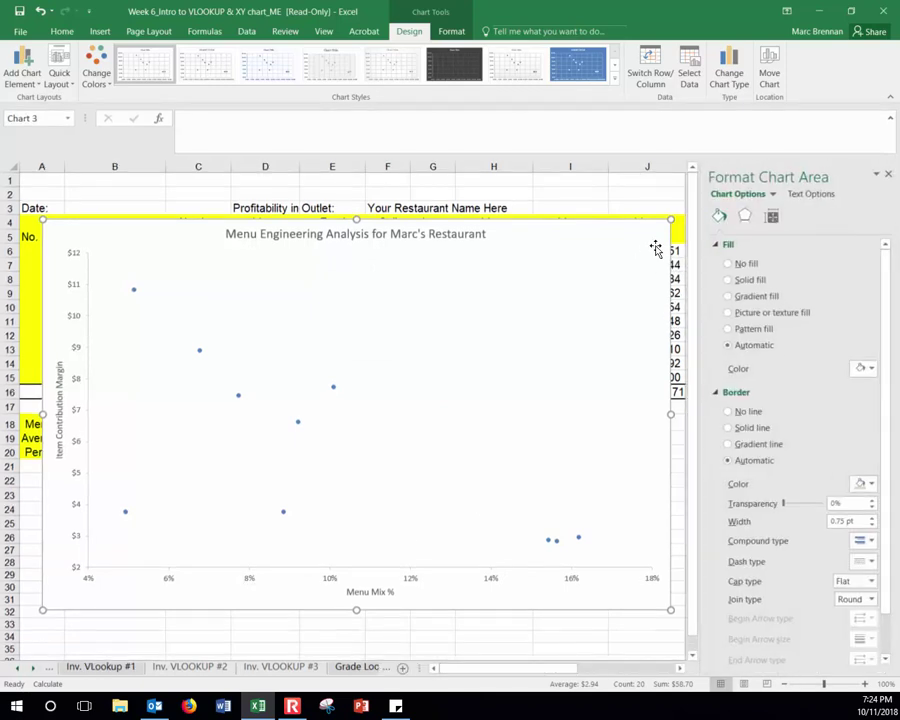
pyautogui.click(740, 279)
pyautogui.click(867, 372)
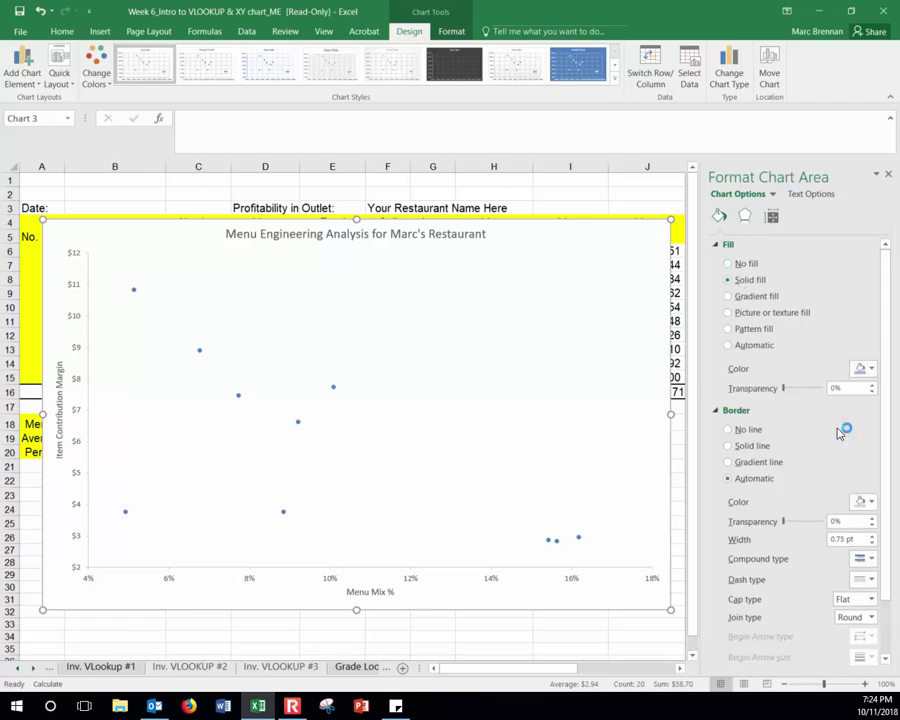
pyautogui.click(836, 427)
pyautogui.click(866, 372)
pyautogui.click(876, 424)
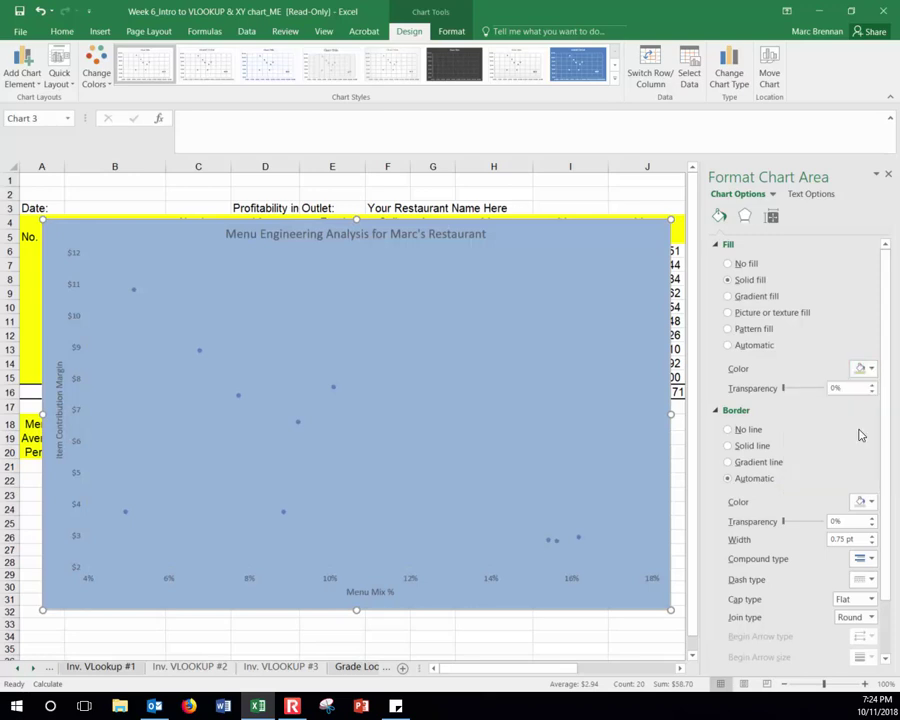
# Step: Try a texture fill on the chart area and settle on the light blue linear gradient fill
pyautogui.click(731, 315)
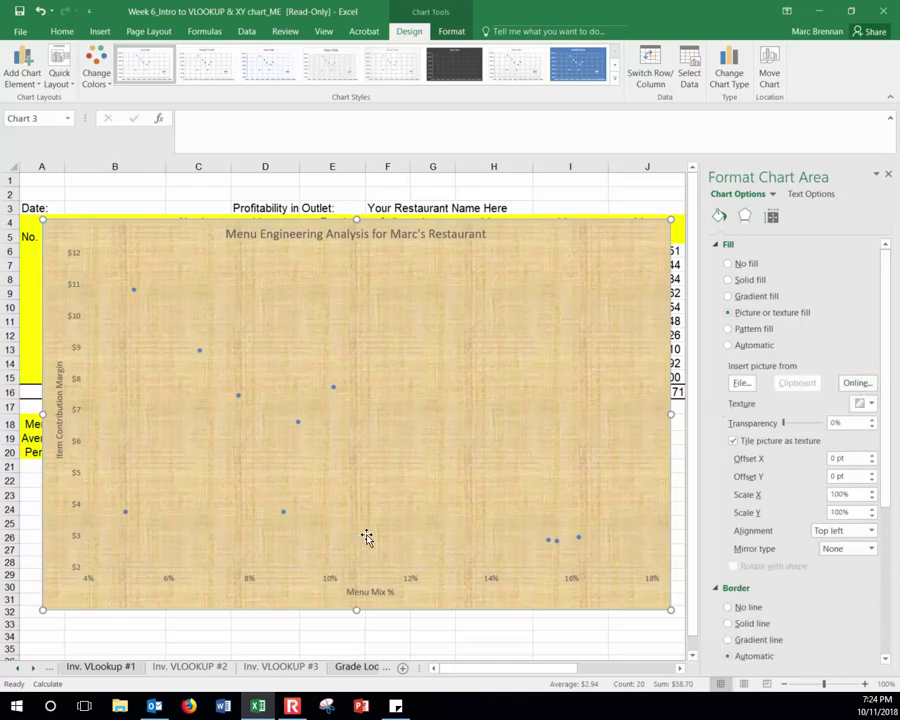
pyautogui.click(729, 297)
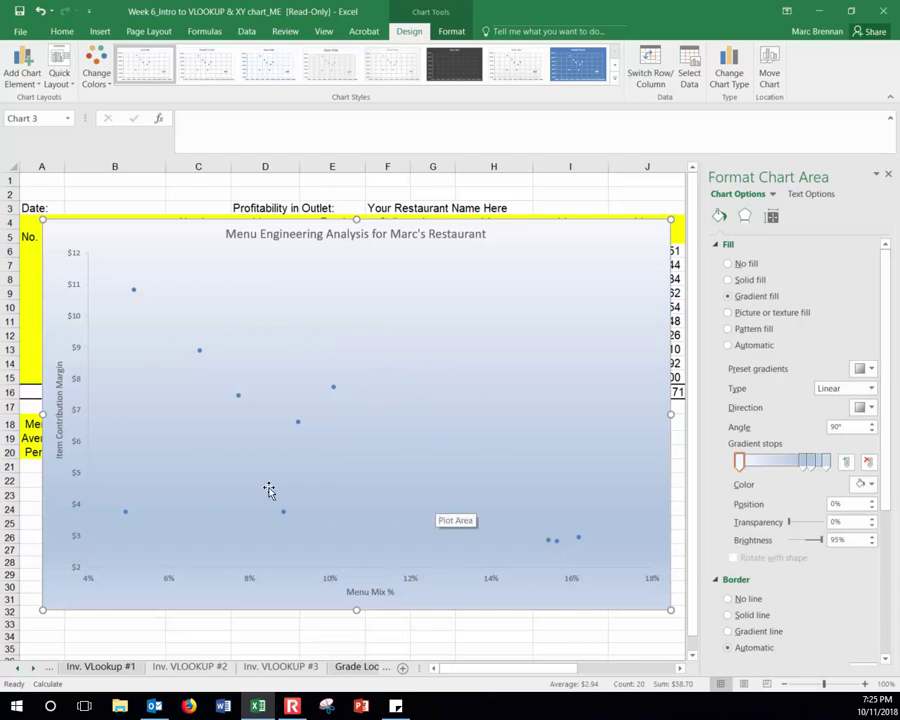
# Step: Give the chart's plot area a solid white fill
pyautogui.click(449, 410)
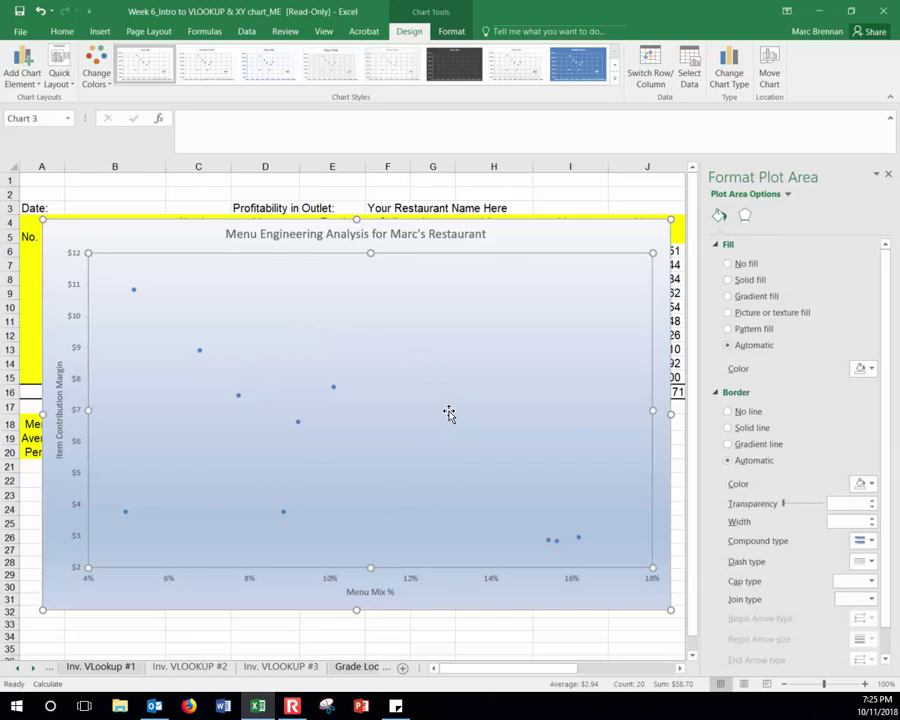
pyautogui.click(728, 281)
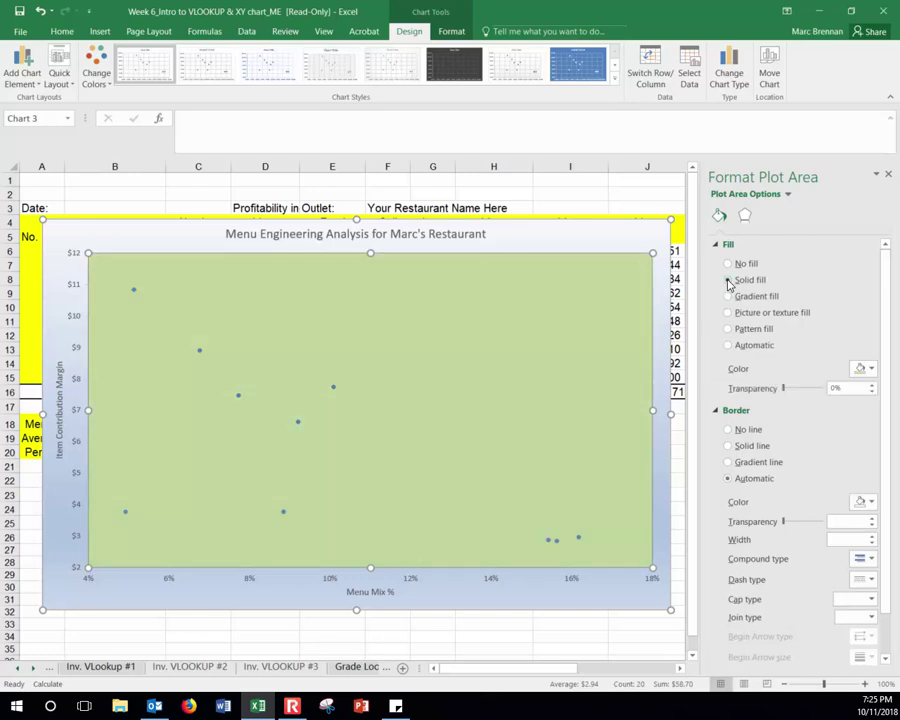
pyautogui.click(868, 370)
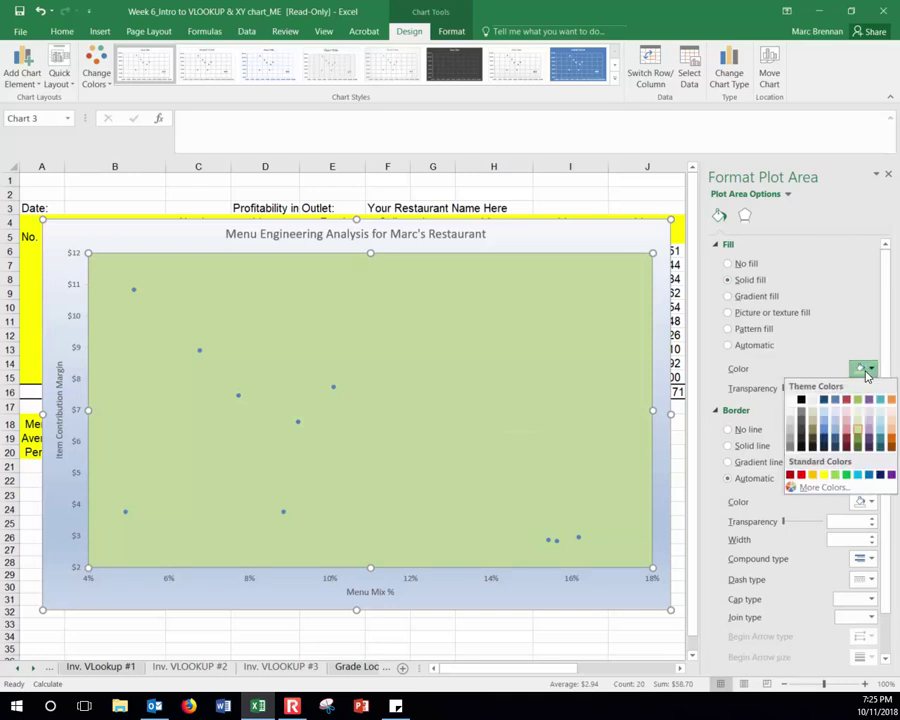
pyautogui.click(790, 401)
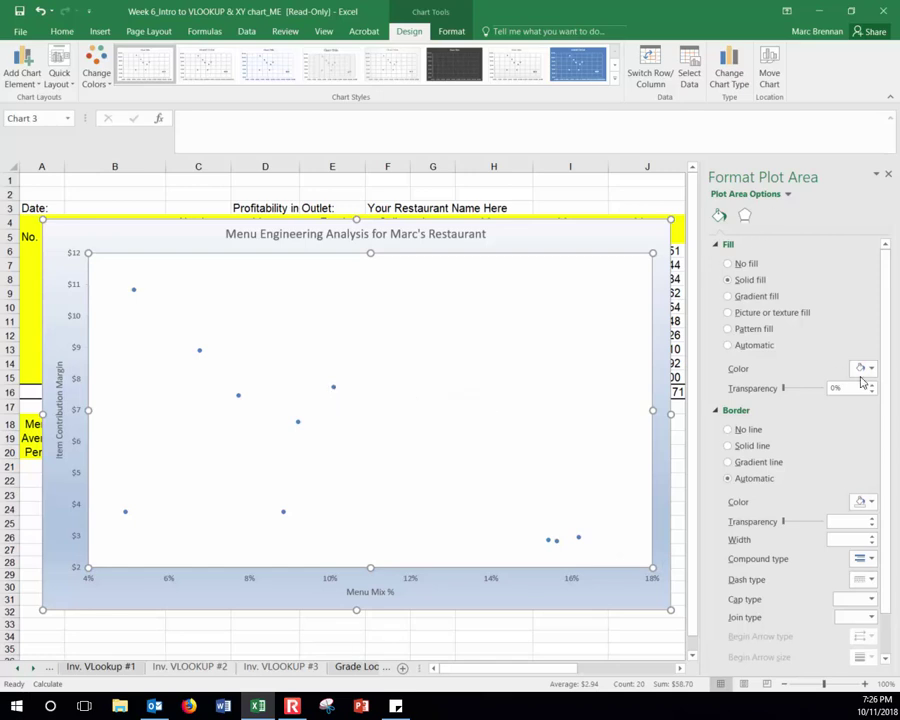
# Step: Turn on Vary colors by point in the marker fill of the scatter data series
pyautogui.click(333, 386)
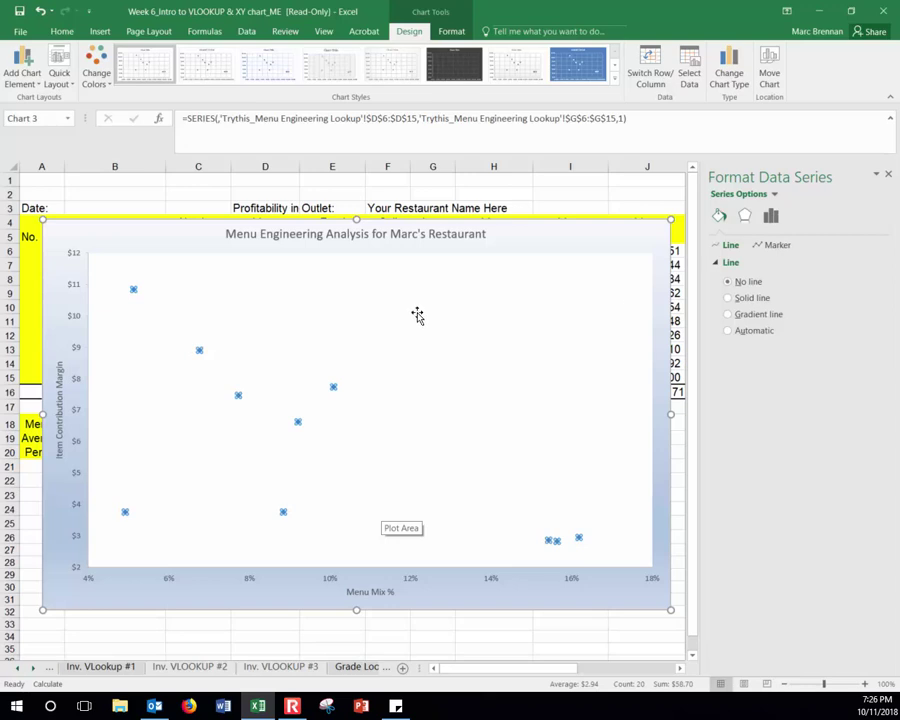
pyautogui.click(774, 246)
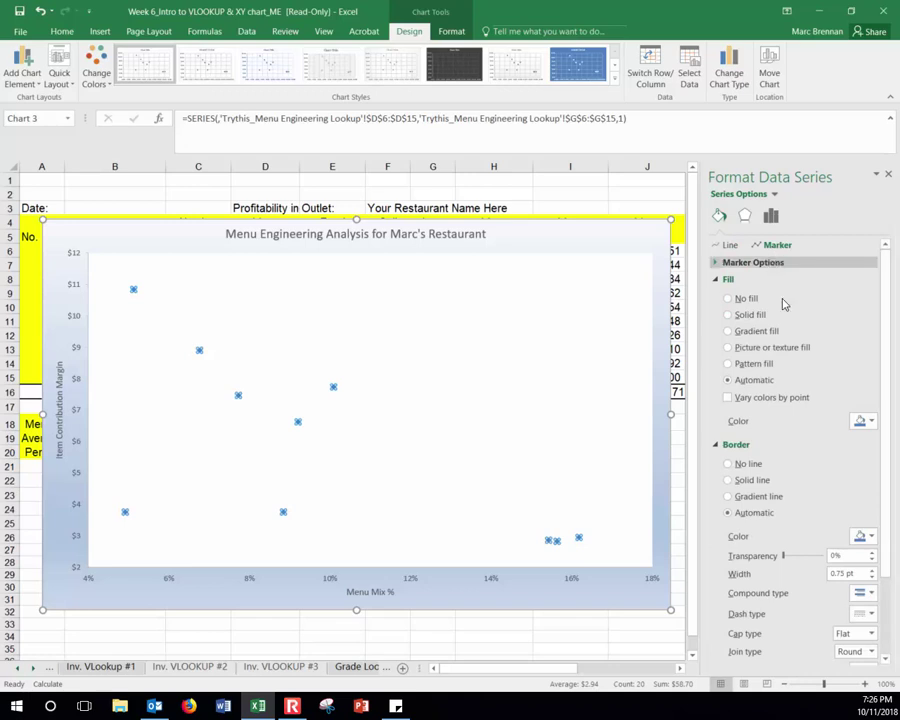
pyautogui.click(745, 264)
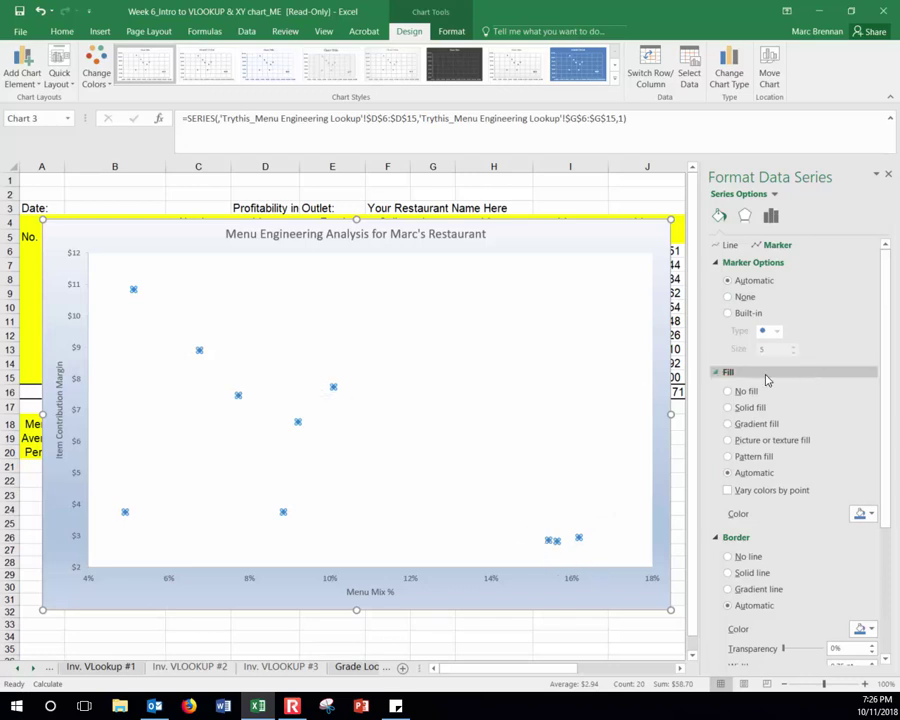
pyautogui.click(728, 491)
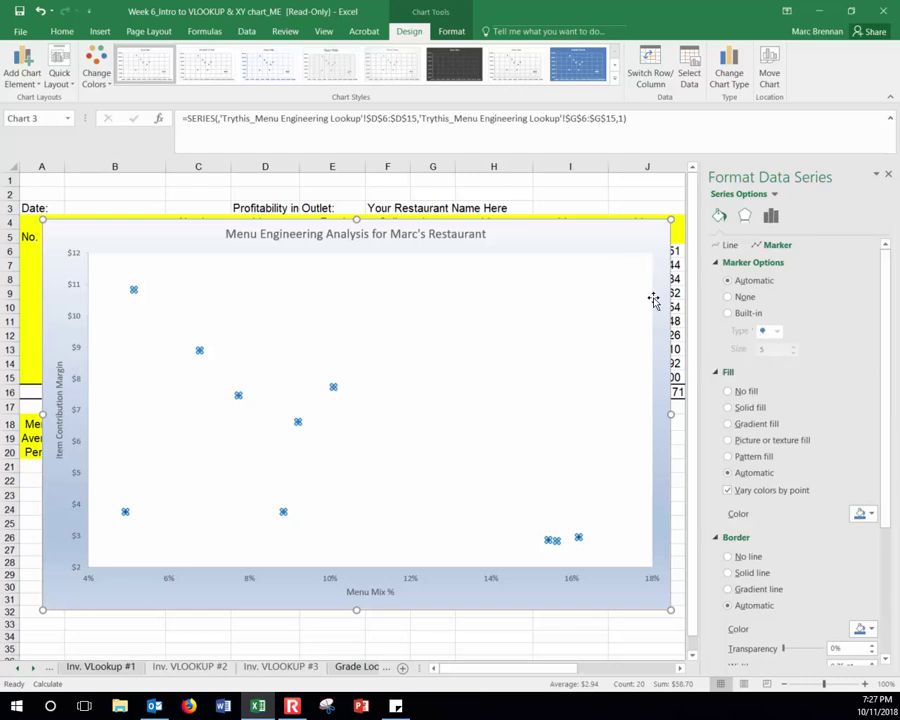
# Step: Switch the series markers to the built-in circle type and set their size to 18
pyautogui.click(728, 314)
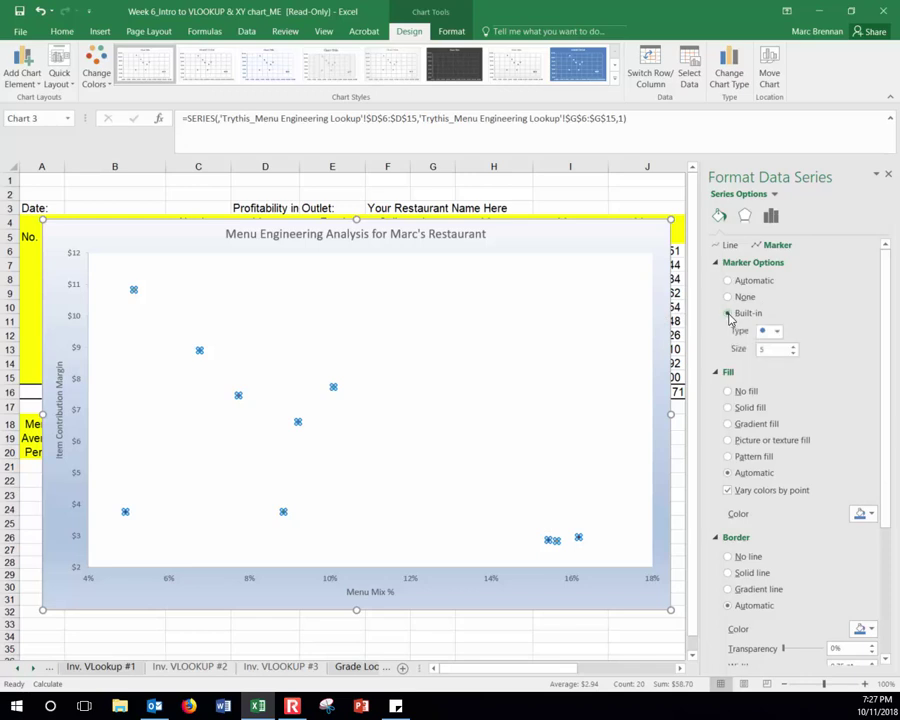
pyautogui.click(794, 348)
pyautogui.click(794, 348)
pyautogui.click(794, 348)
pyautogui.click(794, 348)
pyautogui.click(794, 348)
pyautogui.click(794, 348)
pyautogui.click(794, 348)
pyautogui.click(794, 348)
pyautogui.click(794, 348)
pyautogui.click(794, 348)
pyautogui.click(794, 348)
pyautogui.click(794, 348)
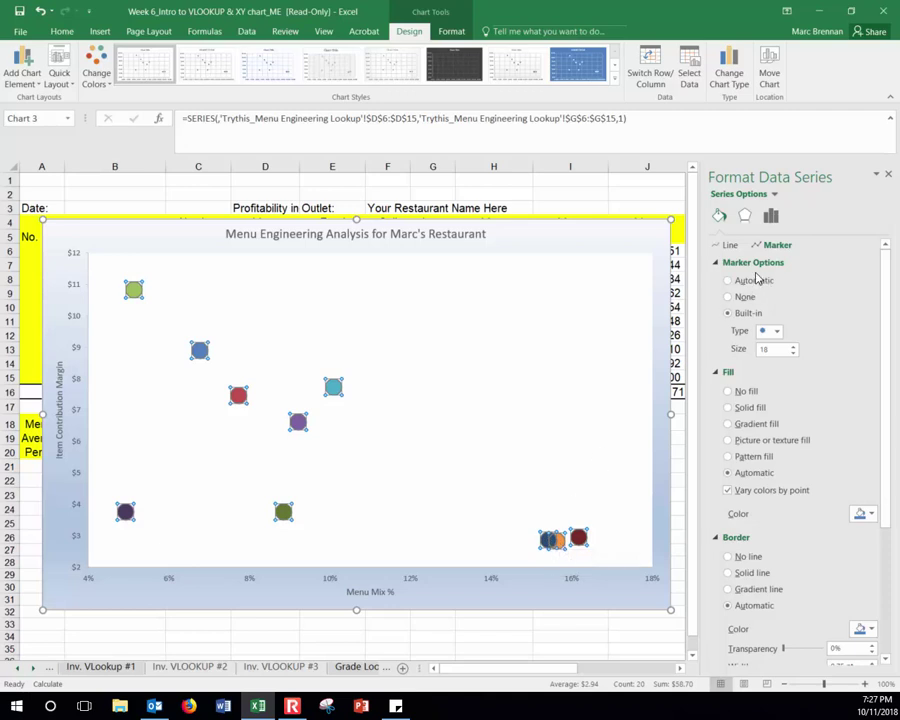
# Step: Try the first top bevel preset on the markers, settle on the second one in the same row, and close the series formatting options
pyautogui.scroll(-5, 784, 376)
pyautogui.scroll(5, 806, 302)
pyautogui.click(745, 218)
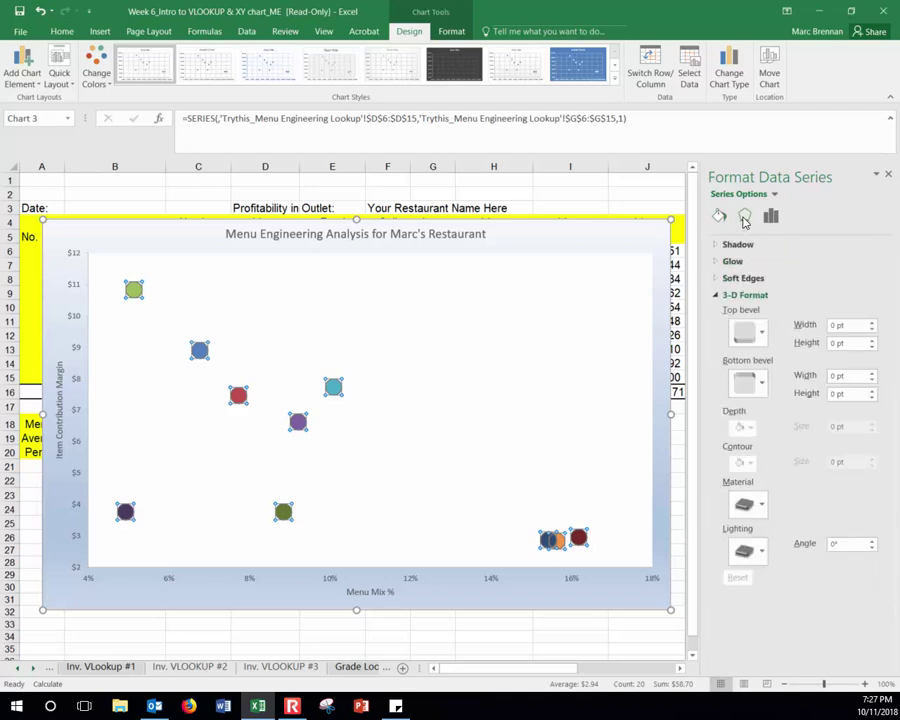
pyautogui.click(760, 335)
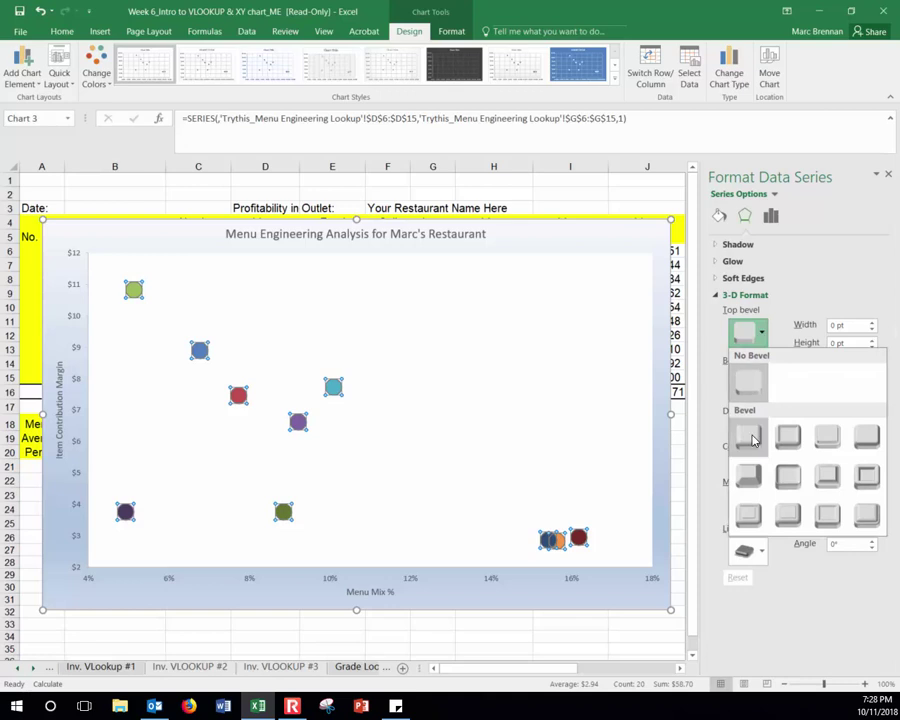
pyautogui.click(748, 436)
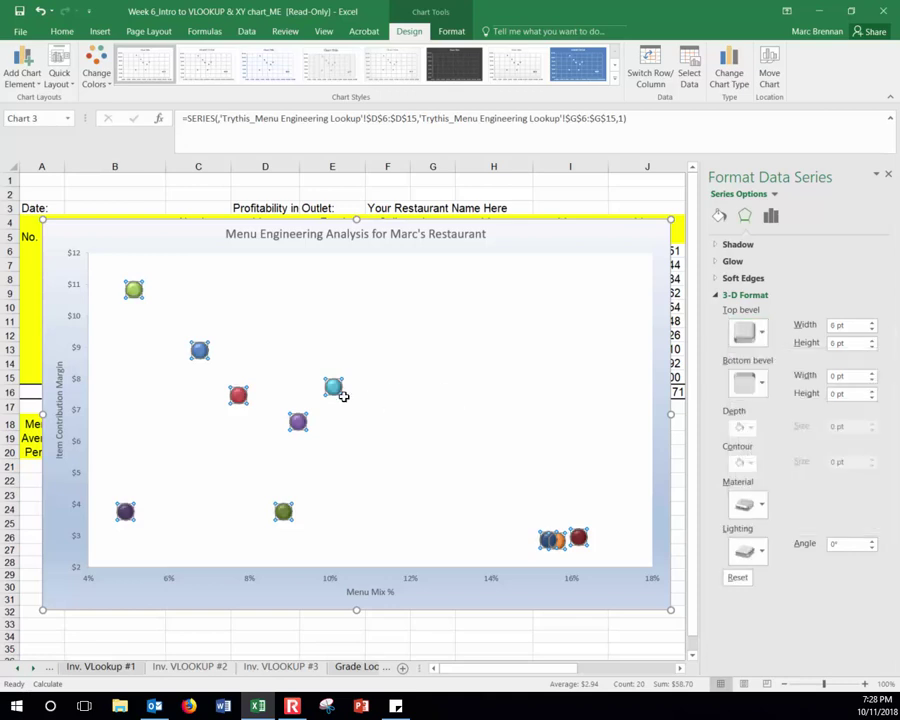
pyautogui.click(745, 332)
pyautogui.click(784, 432)
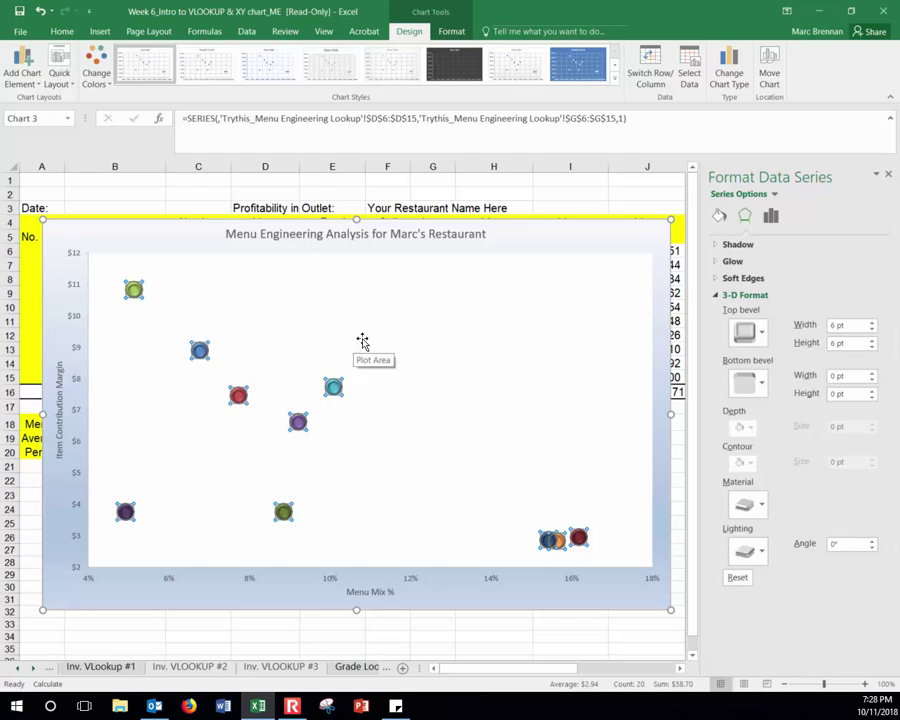
pyautogui.click(773, 219)
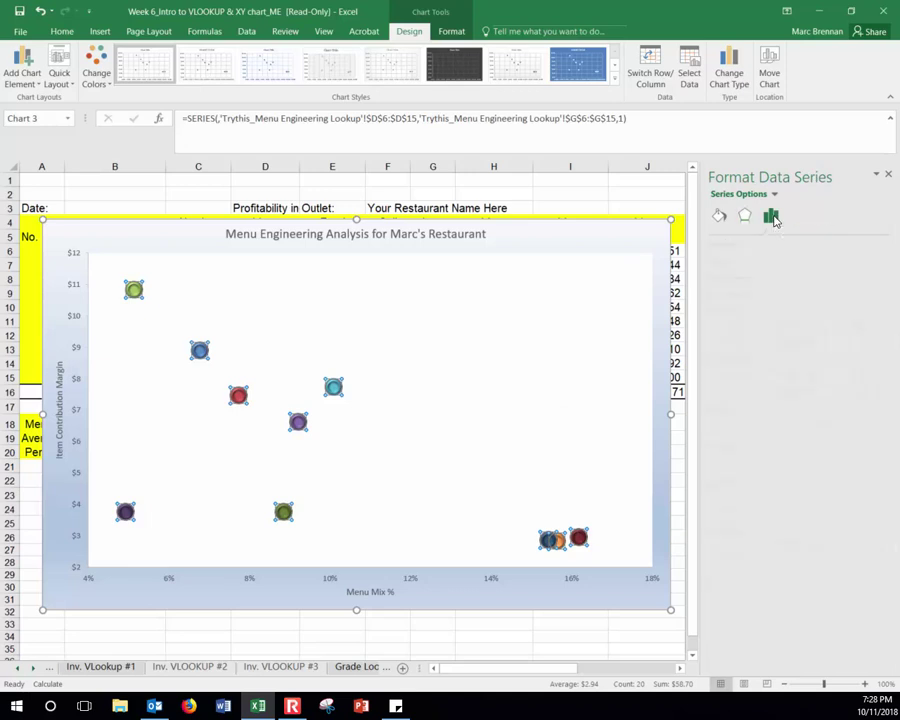
pyautogui.click(719, 215)
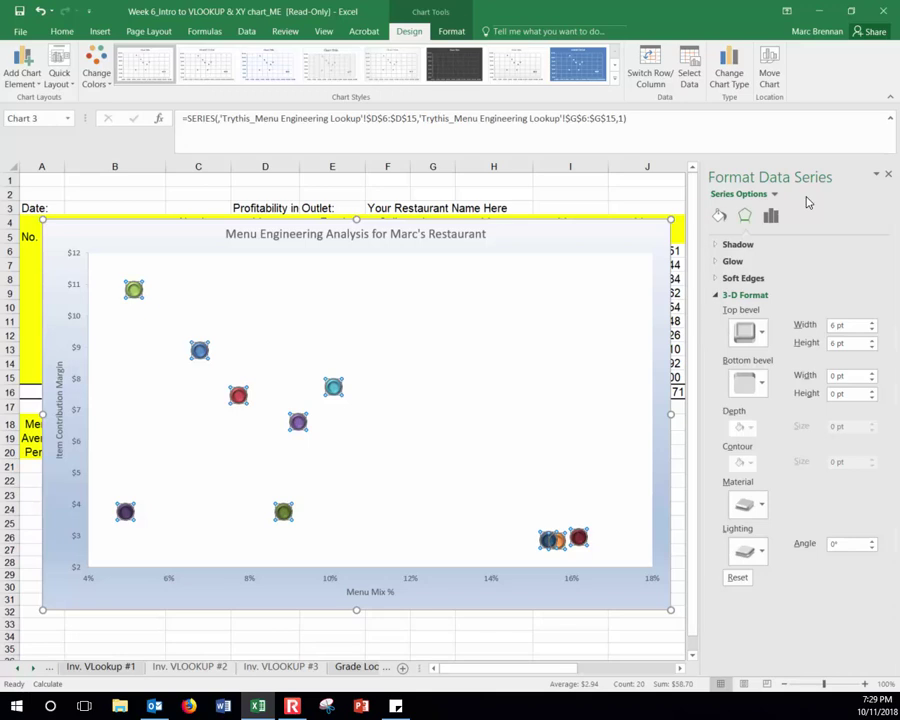
pyautogui.click(888, 174)
# Step: Try to add data labels to the scatter points and clear their Y Value content
pyautogui.click(652, 229)
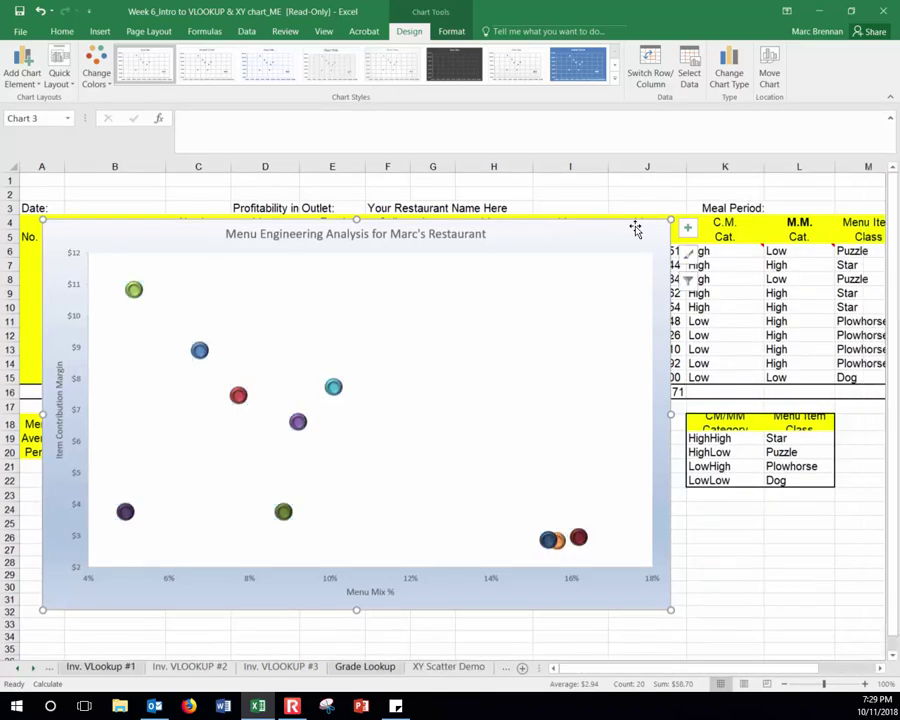
pyautogui.click(686, 230)
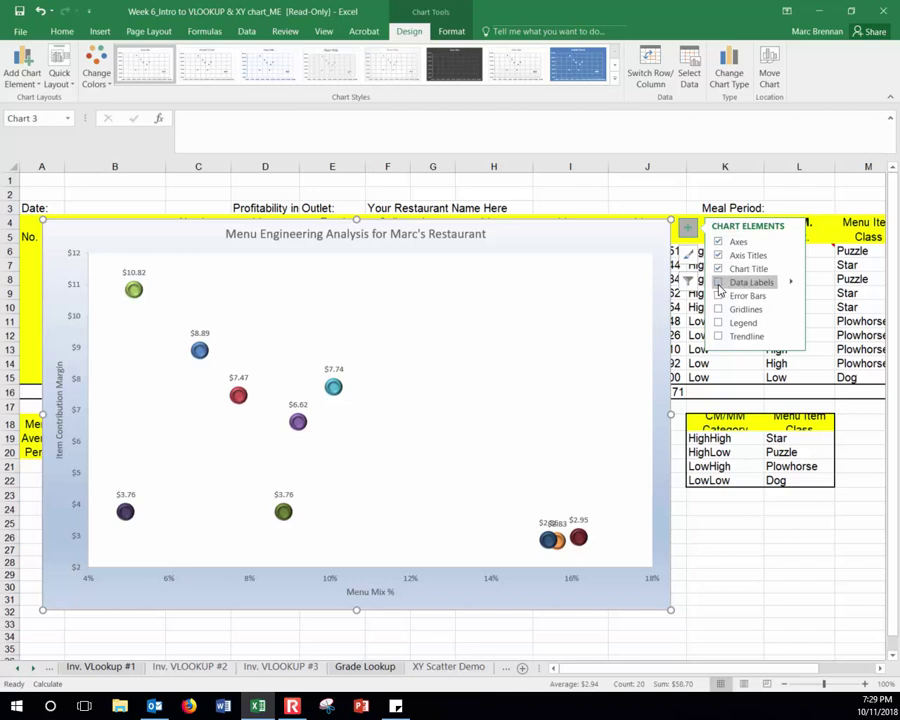
pyautogui.click(791, 283)
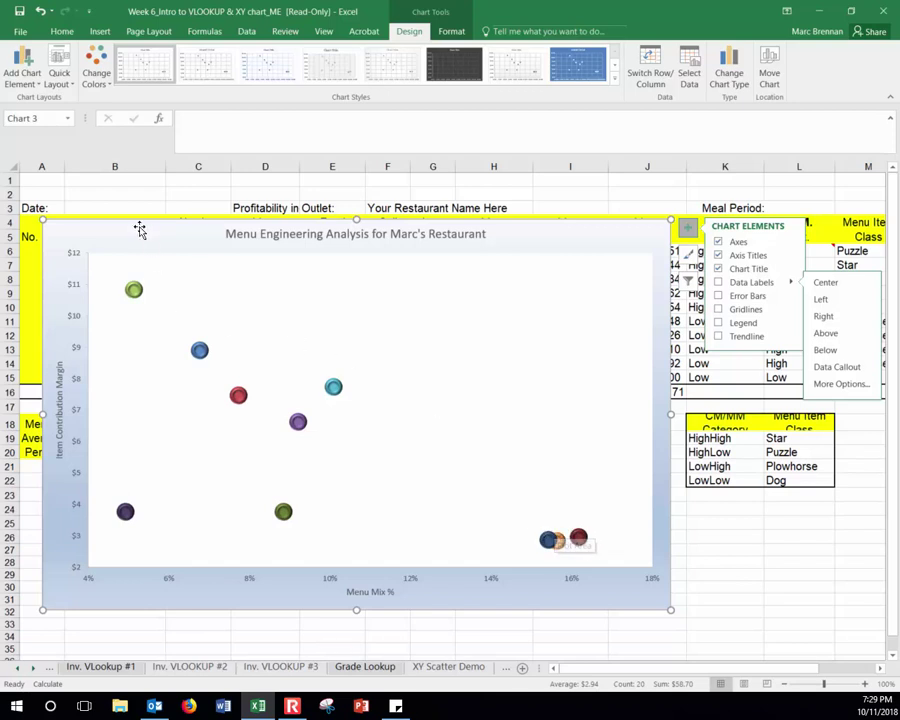
pyautogui.moveTo(138, 226); pyautogui.dragTo(267, 237)
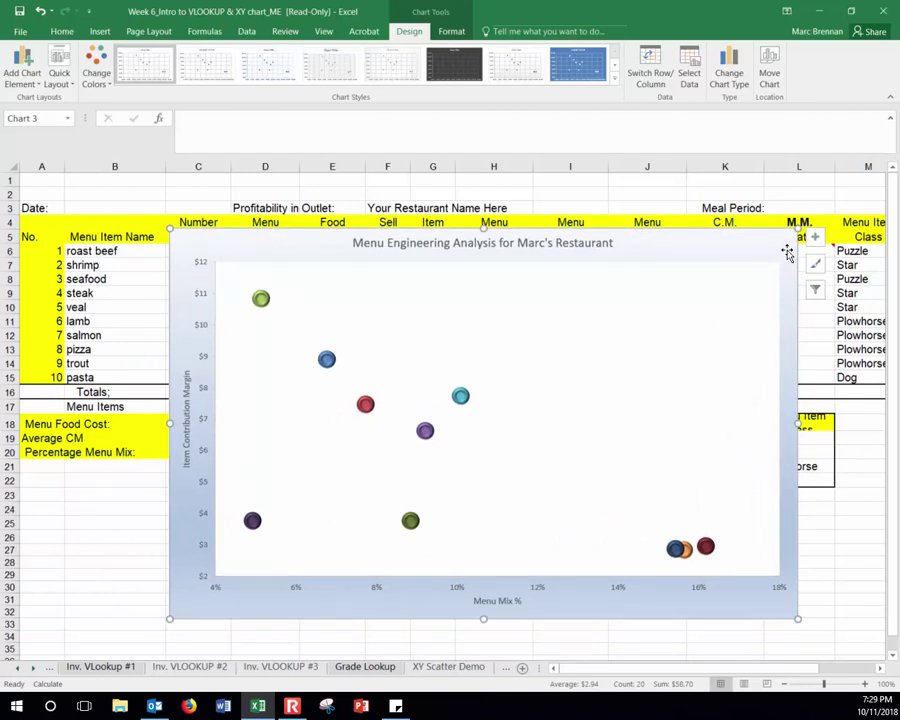
pyautogui.click(816, 237)
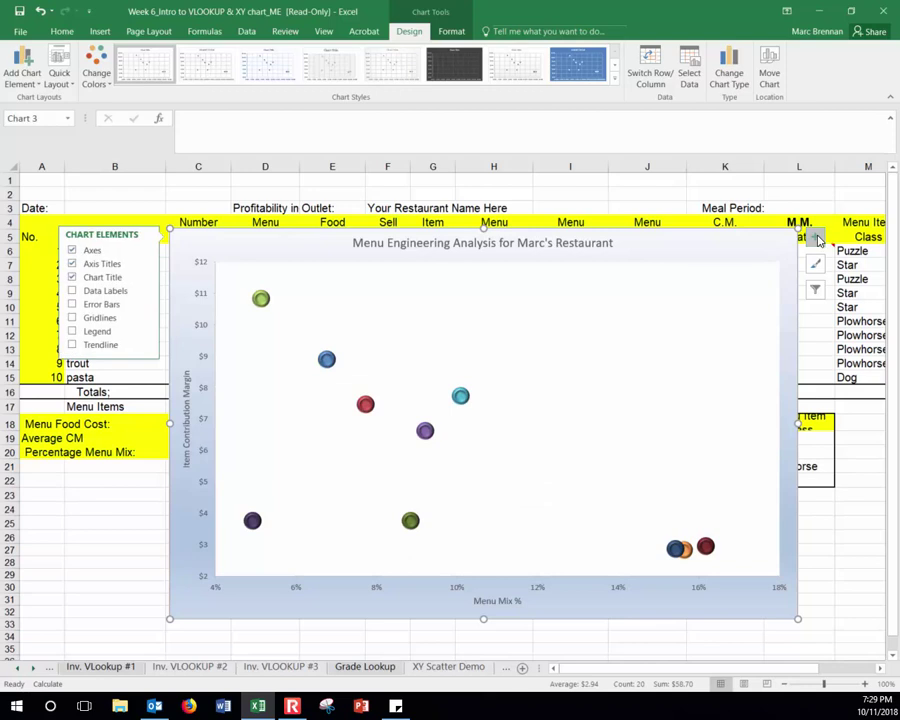
pyautogui.click(146, 291)
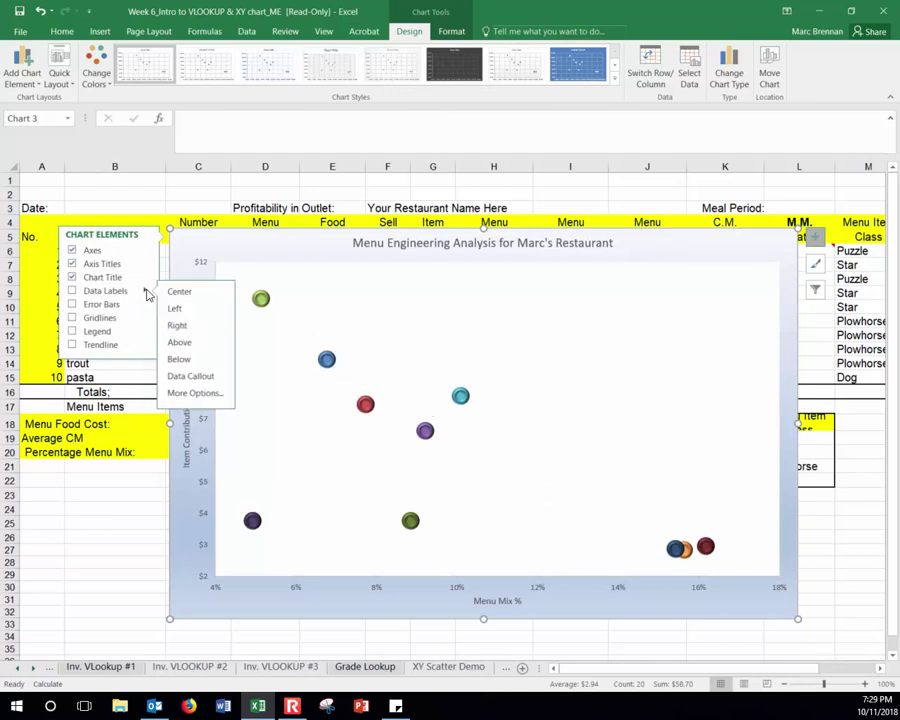
pyautogui.click(196, 393)
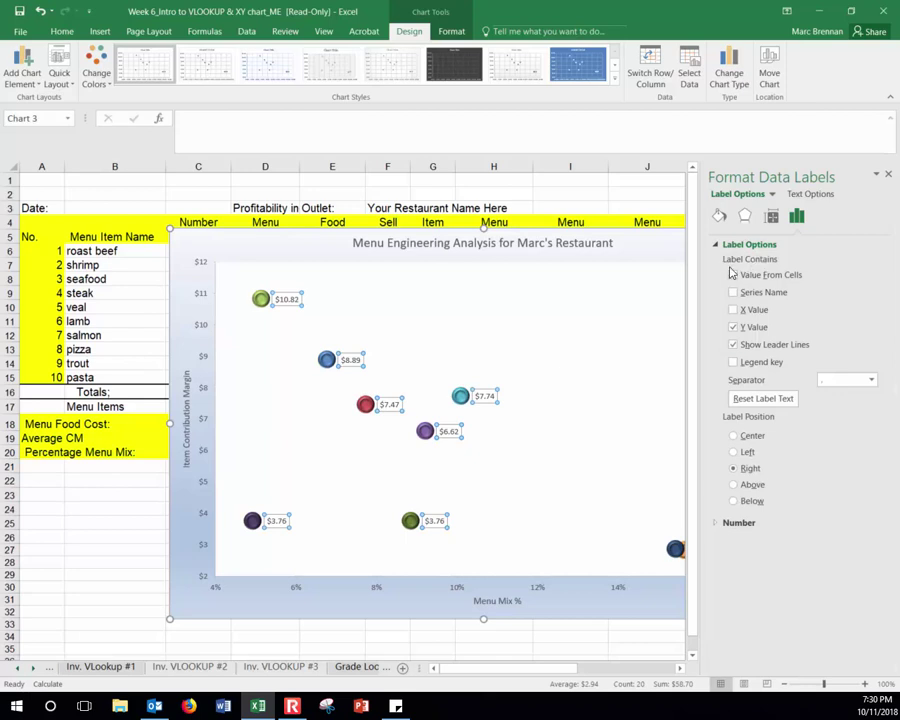
pyautogui.click(733, 329)
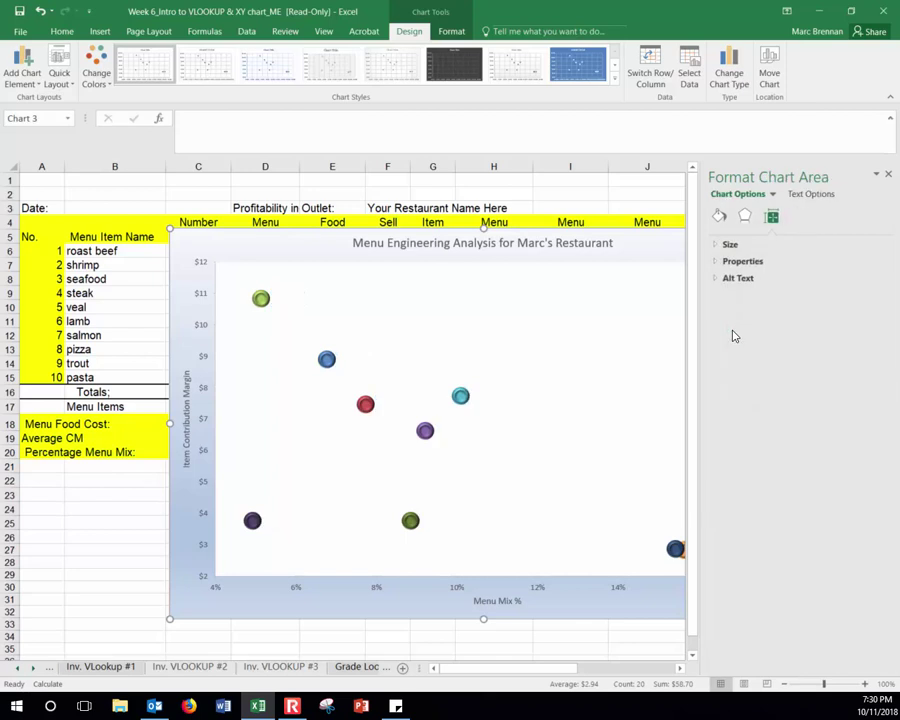
# Step: Reposition the chart on the sheet and add data labels showing the Y Value beside the scatter points
pyautogui.moveTo(663, 238); pyautogui.dragTo(530, 241)
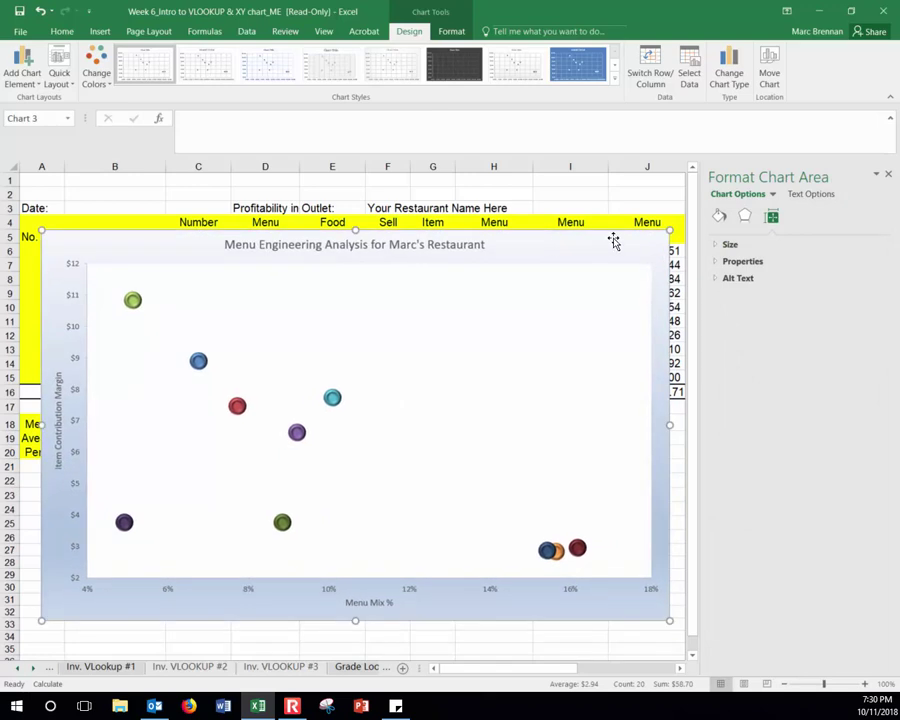
pyautogui.moveTo(610, 243); pyautogui.dragTo(664, 238)
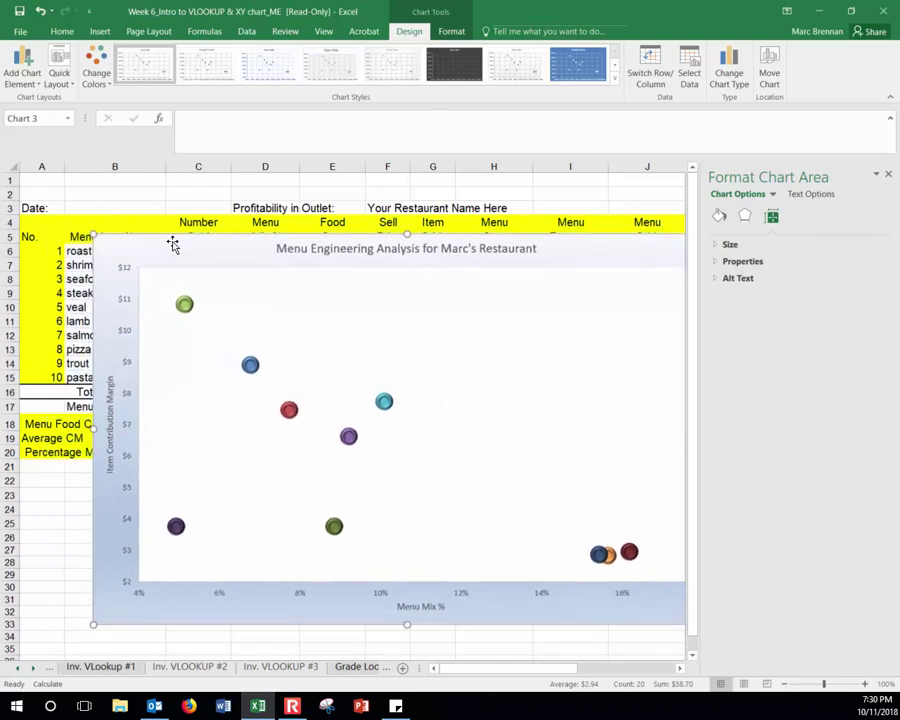
pyautogui.moveTo(547, 249); pyautogui.dragTo(472, 262)
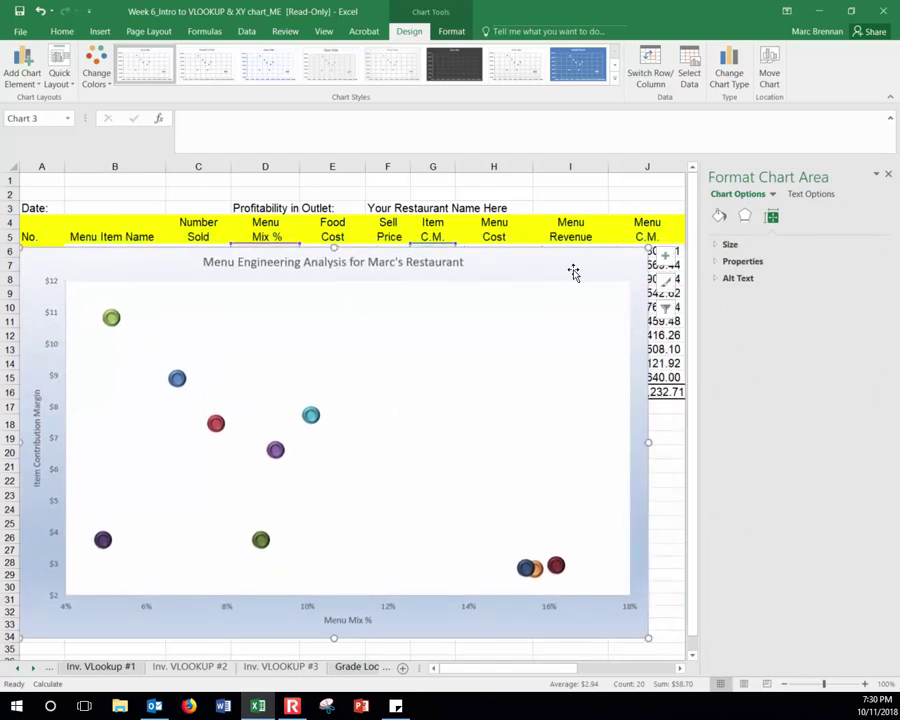
pyautogui.click(665, 256)
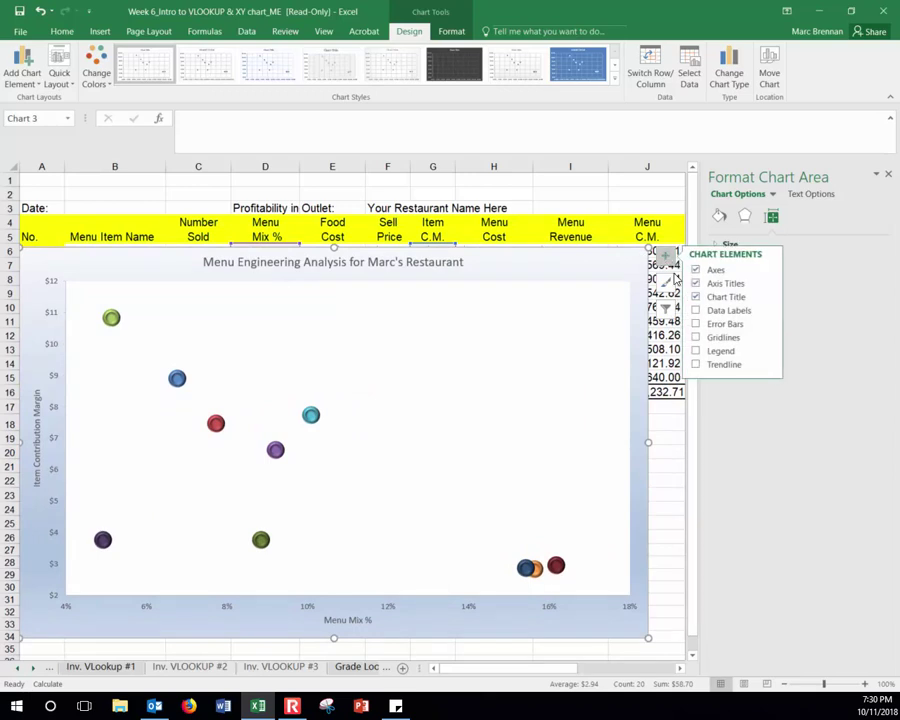
pyautogui.click(768, 315)
pyautogui.click(804, 410)
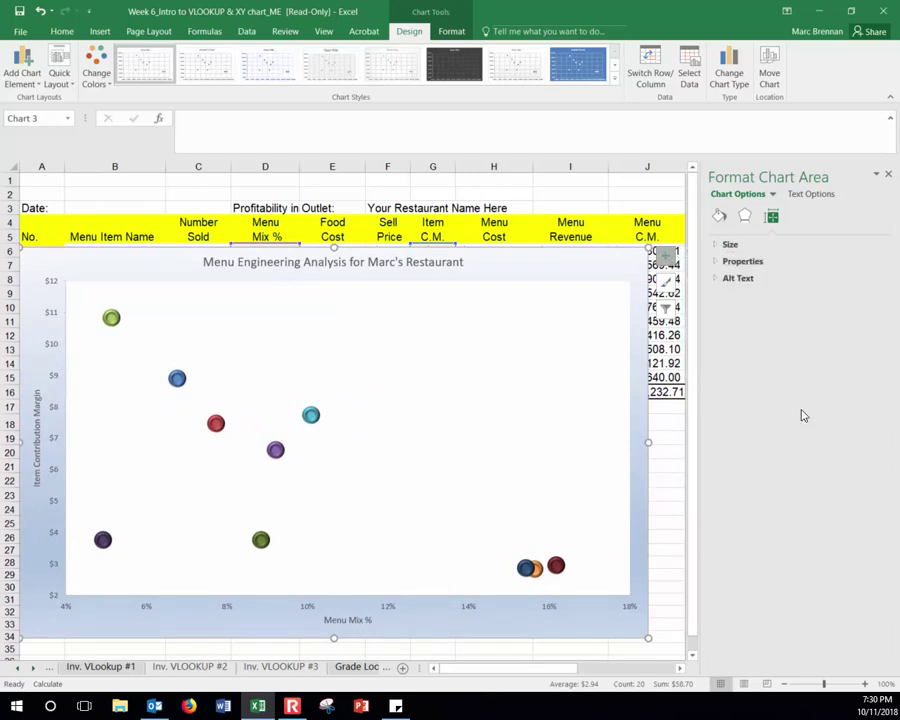
pyautogui.moveTo(569, 262); pyautogui.dragTo(576, 242)
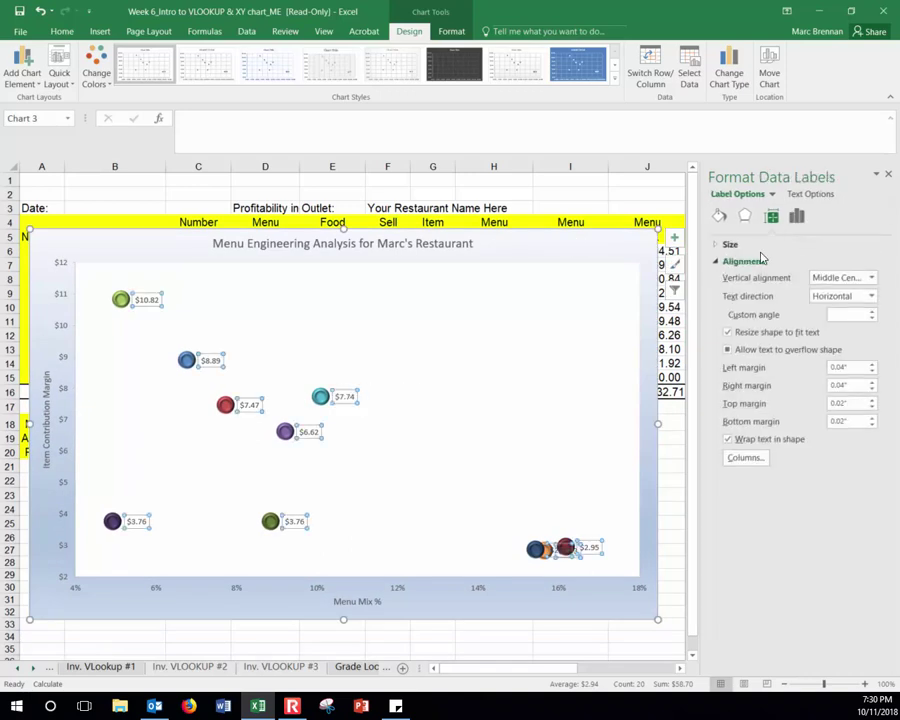
# Step: Review the content options of the data labels and move the chart below the Totals row of the menu table
pyautogui.click(763, 244)
pyautogui.click(796, 217)
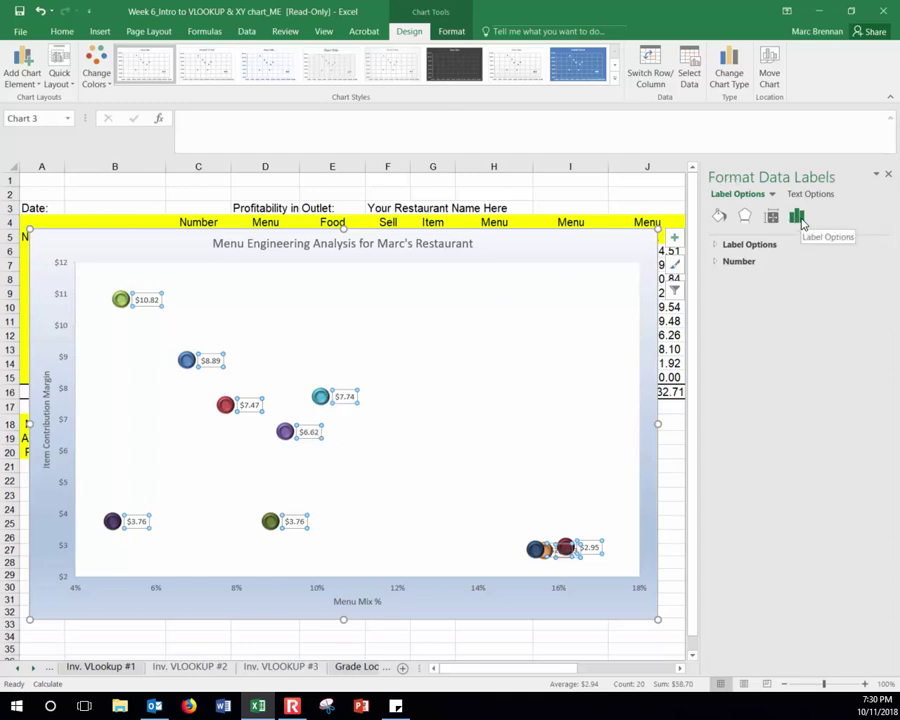
pyautogui.click(716, 246)
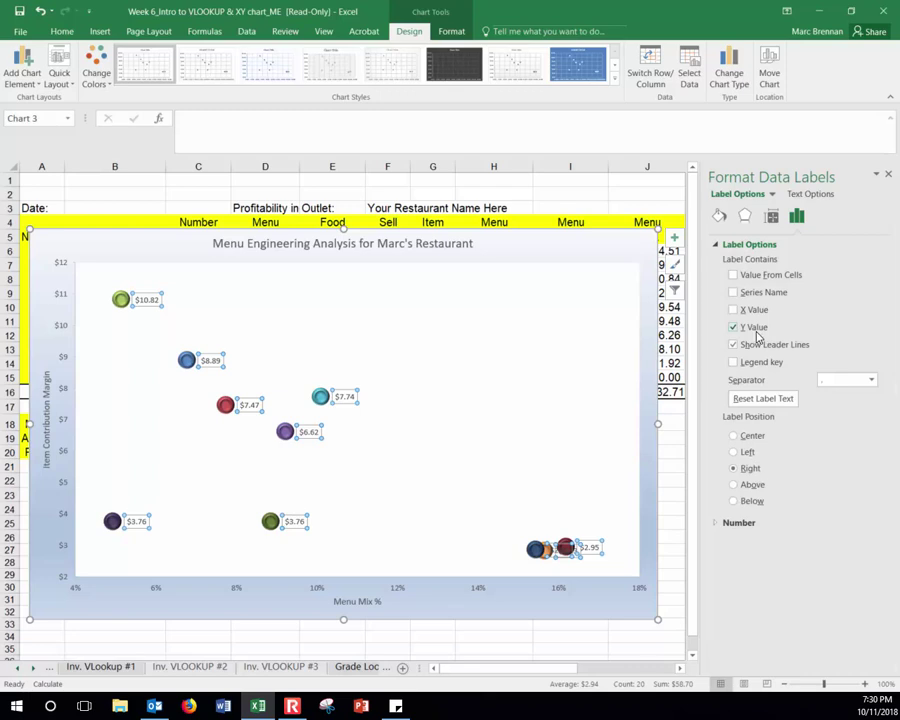
pyautogui.moveTo(544, 254); pyautogui.dragTo(558, 430)
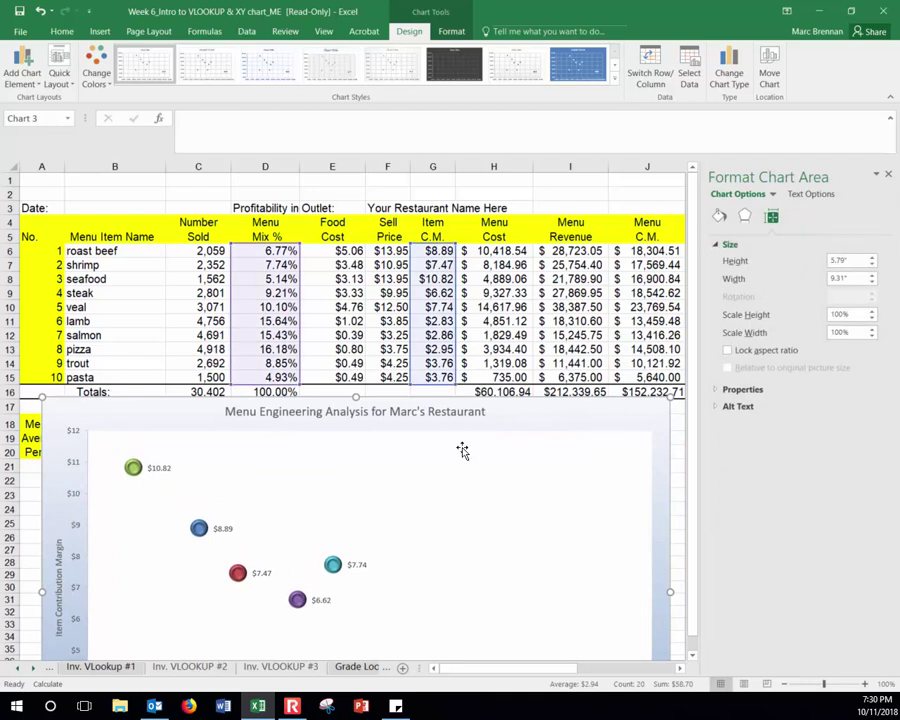
# Step: Label the scatter points with the menu item names from cells B6:B15 and remove the Y Value from the labels
pyautogui.click(355, 564)
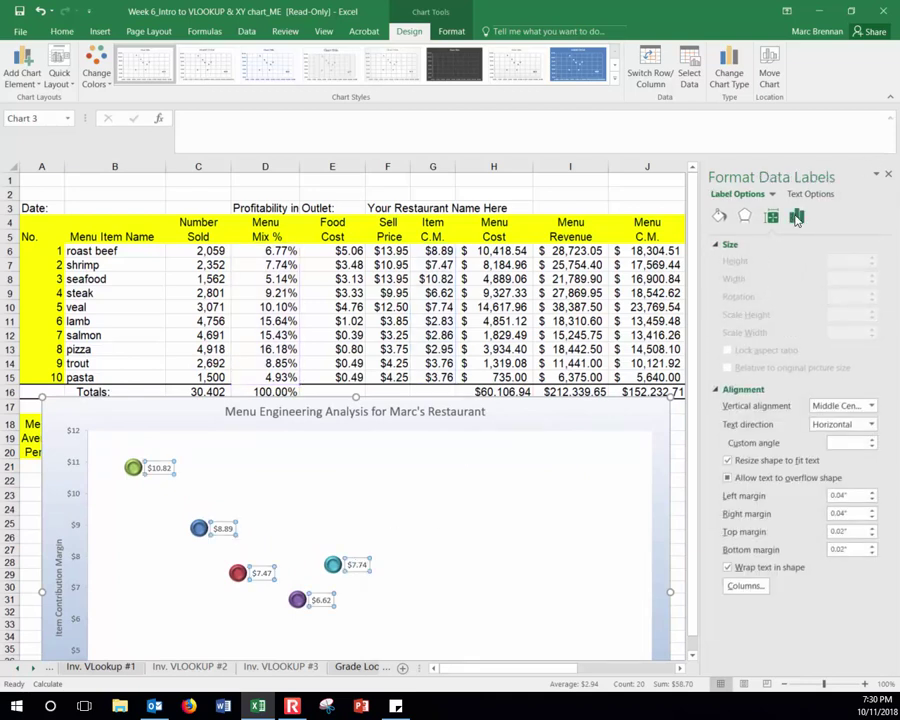
pyautogui.click(797, 217)
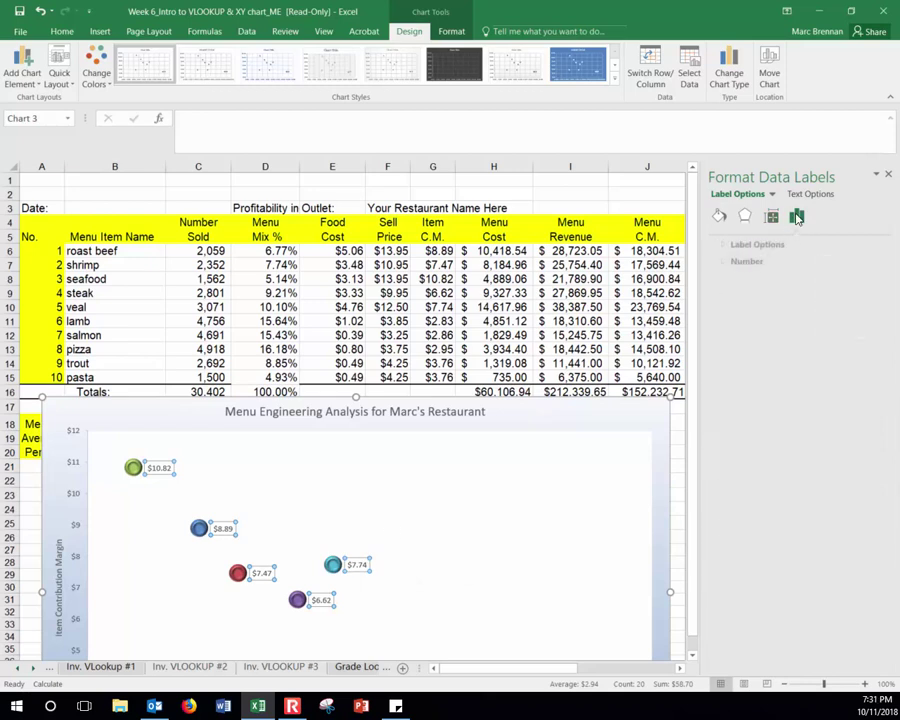
pyautogui.click(741, 250)
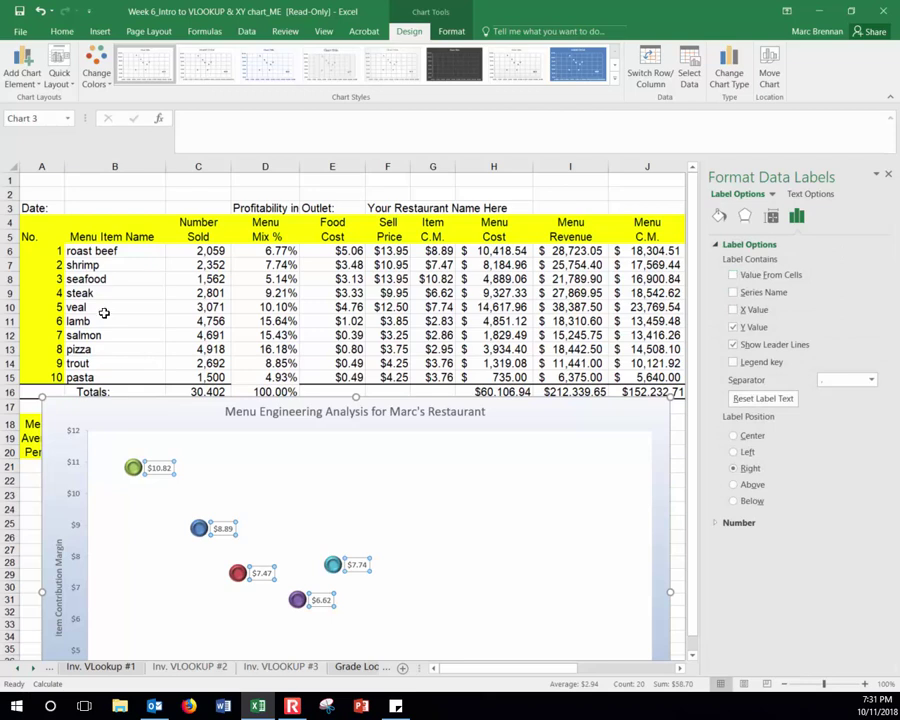
pyautogui.click(733, 277)
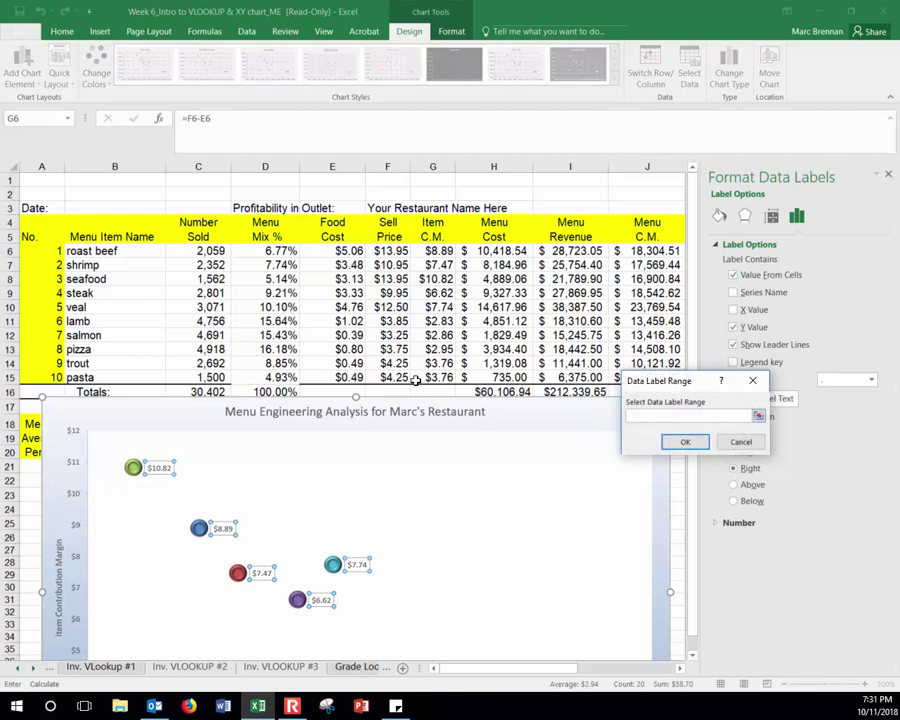
pyautogui.click(112, 251)
pyautogui.moveTo(112, 251); pyautogui.dragTo(116, 378)
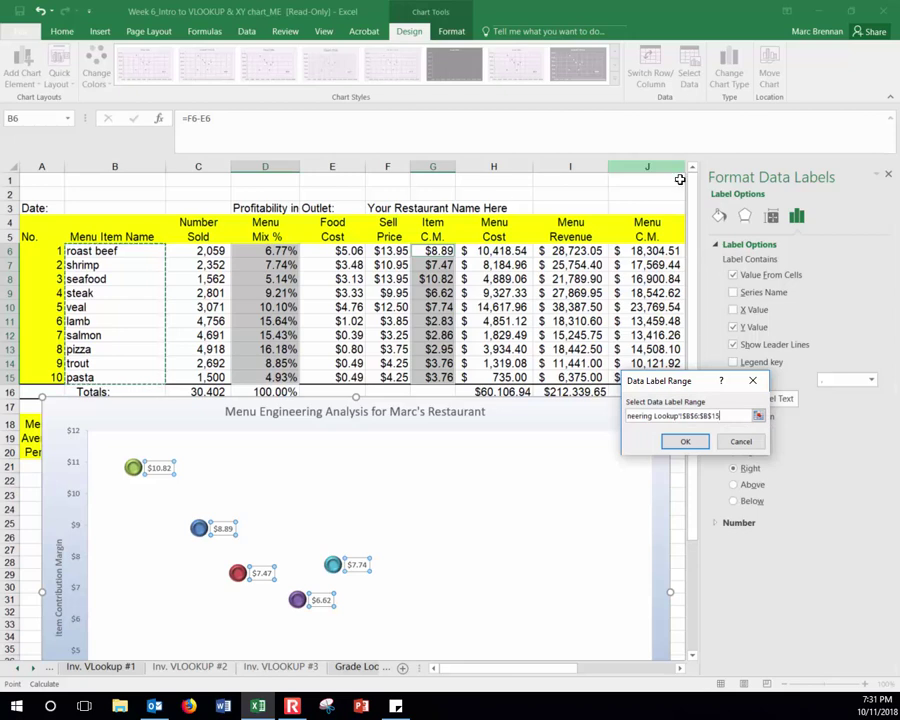
pyautogui.click(677, 442)
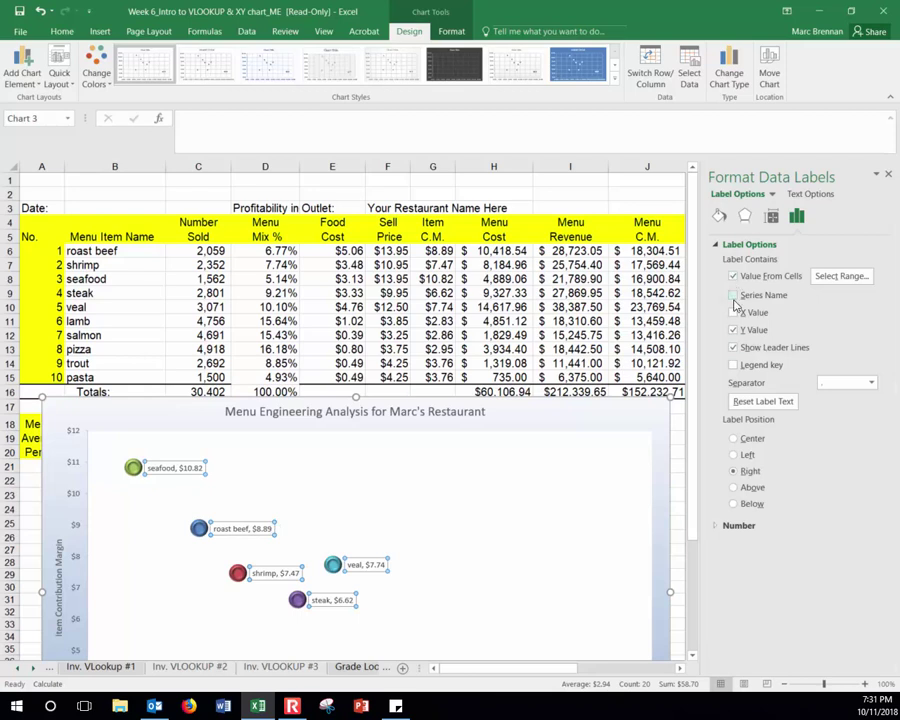
pyautogui.click(733, 330)
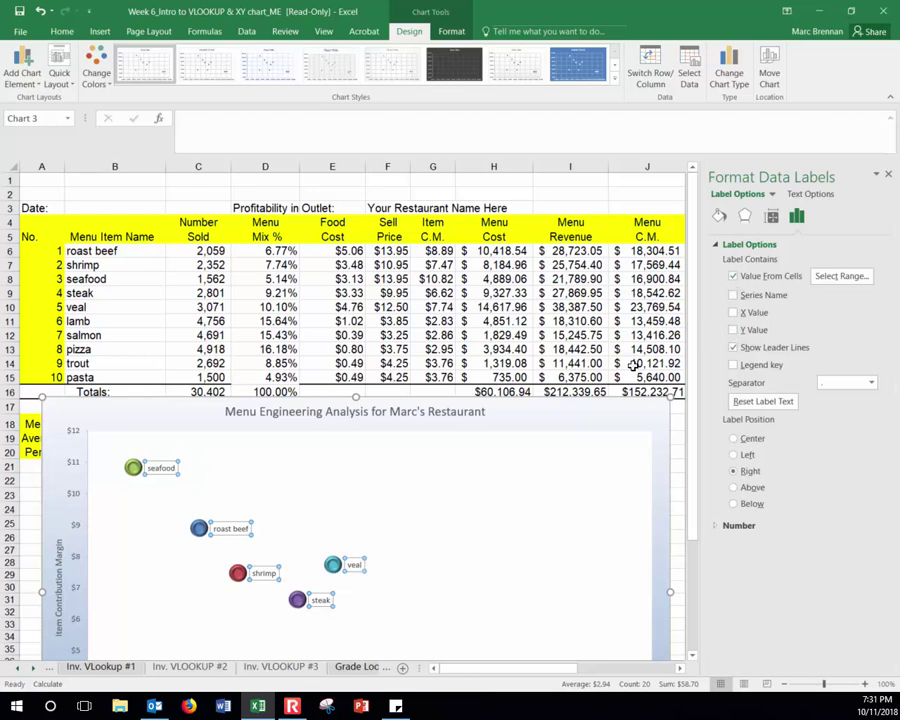
# Step: Move the chart up over the menu table and shift the veal label up, away from its point
pyautogui.moveTo(526, 422); pyautogui.dragTo(531, 230)
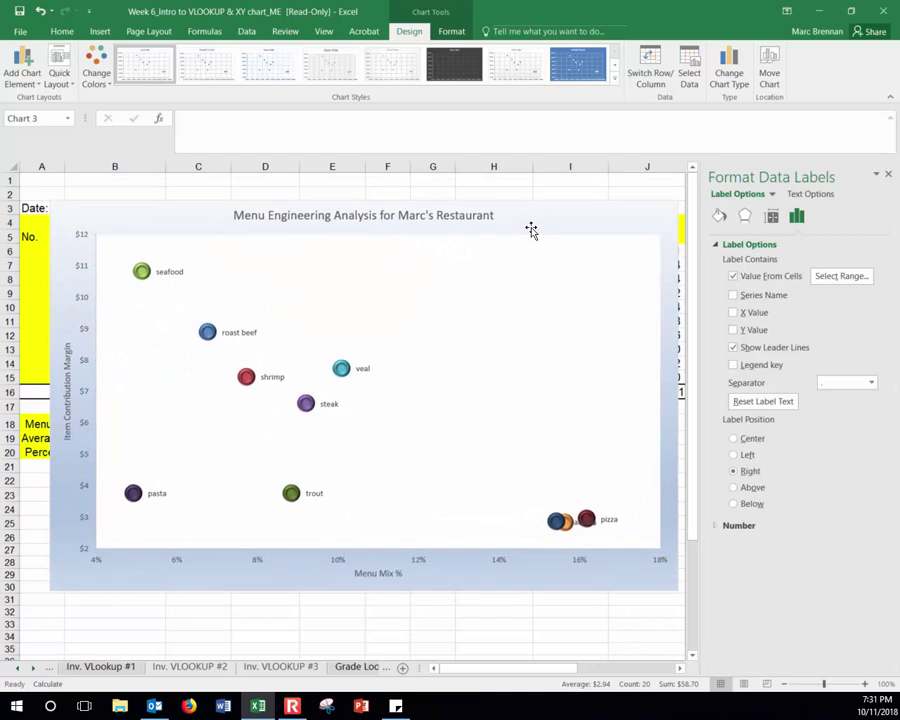
pyautogui.click(608, 522)
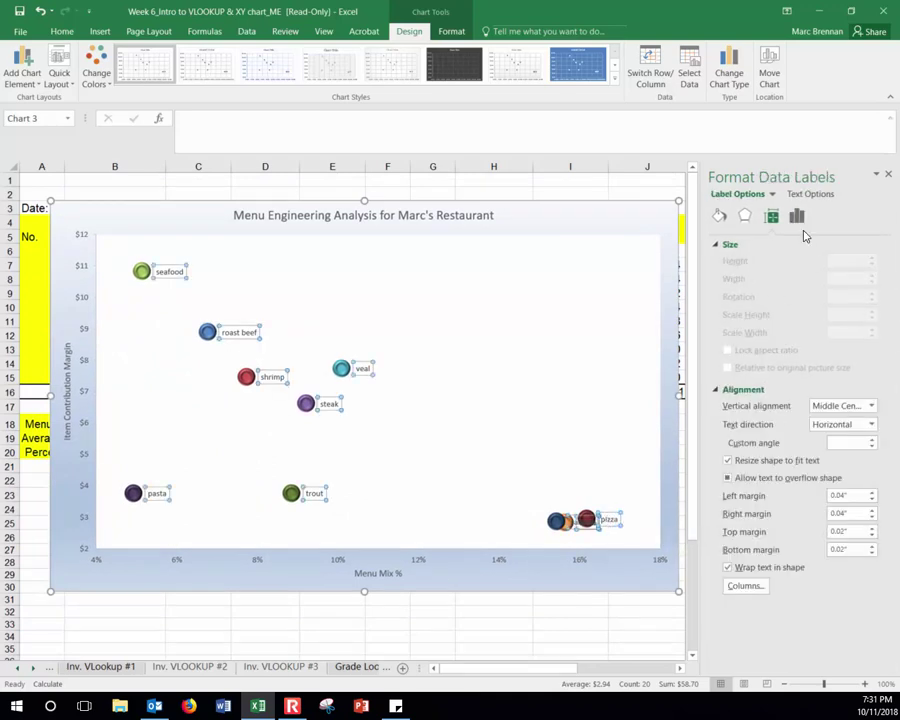
pyautogui.click(798, 219)
pyautogui.click(724, 247)
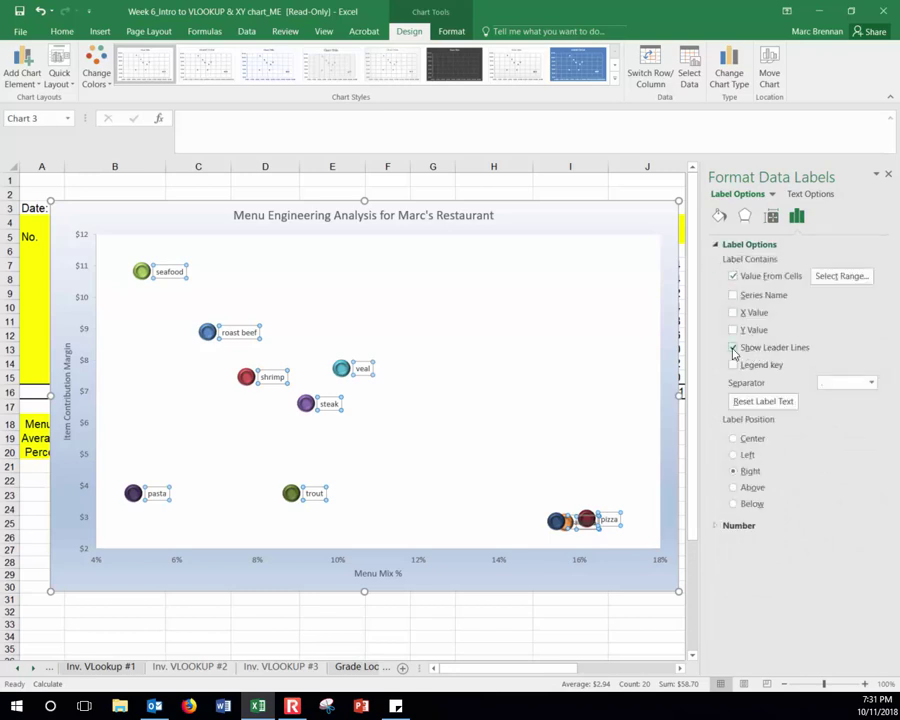
pyautogui.click(360, 366)
pyautogui.moveTo(362, 368)
pyautogui.mouseDown()
pyautogui.moveTo(402, 300)
pyautogui.moveTo(363, 362)
pyautogui.mouseUp()
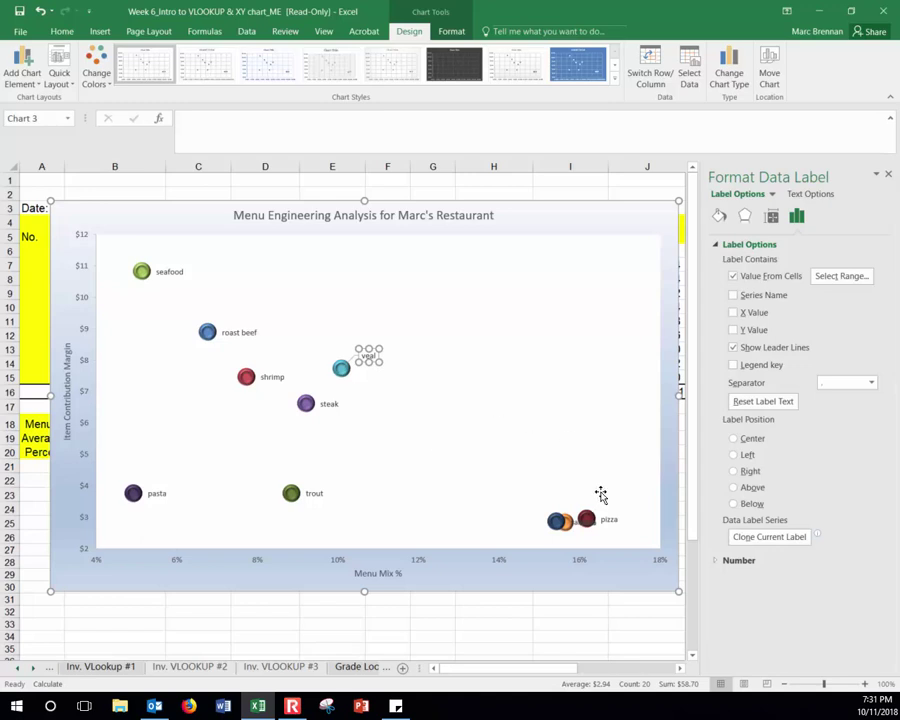
# Step: Pull the overlapping salmon and lamb labels apart, placing salmon directly above its point and lamb higher up toward the pizza point
pyautogui.moveTo(584, 519); pyautogui.dragTo(554, 468)
pyautogui.click(583, 522)
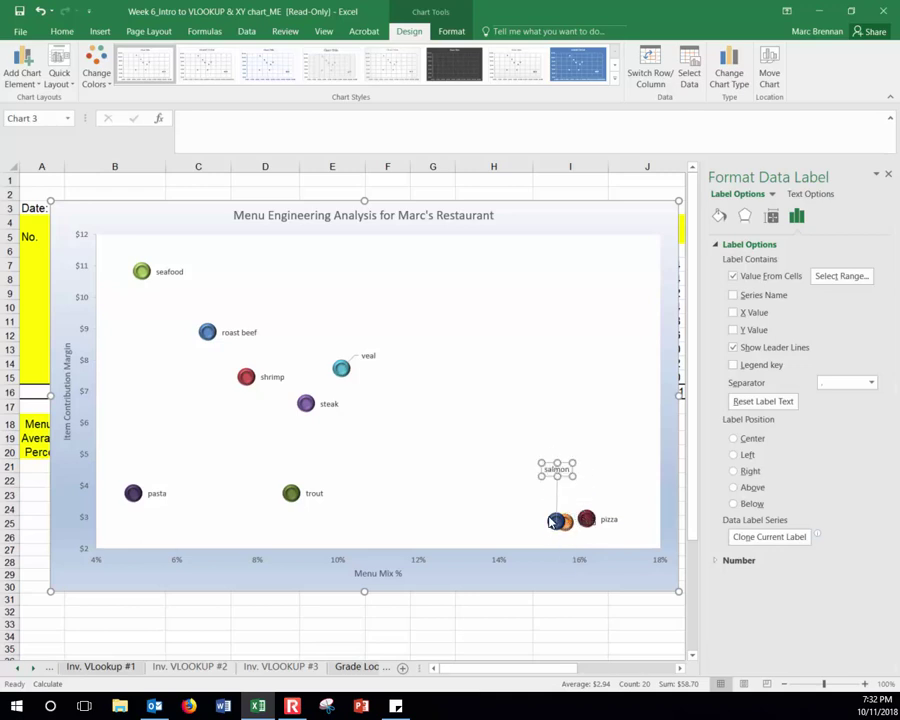
pyautogui.click(587, 522)
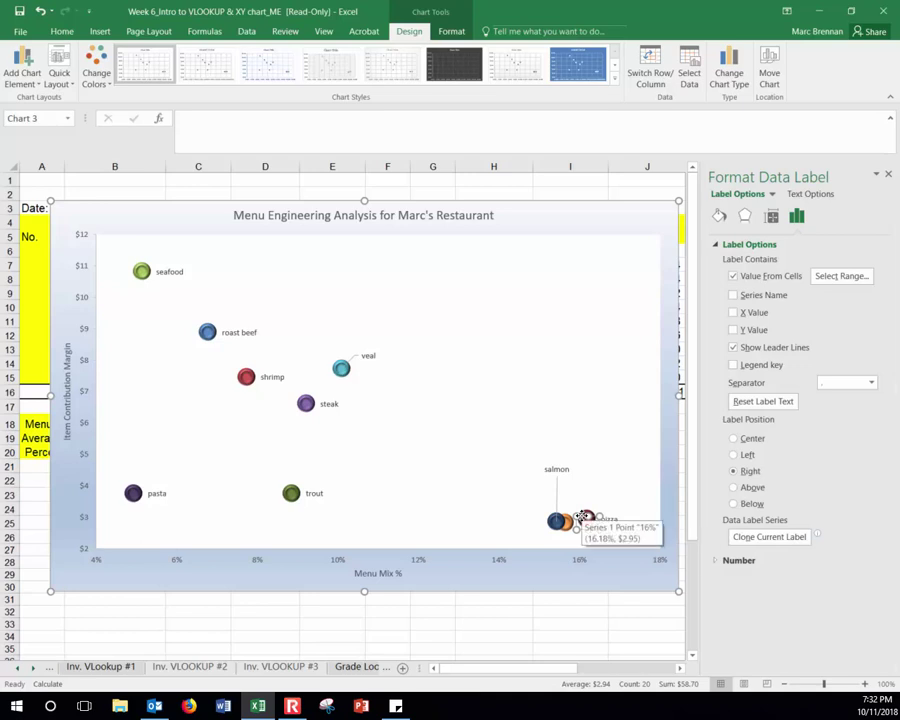
pyautogui.moveTo(583, 516); pyautogui.dragTo(600, 452)
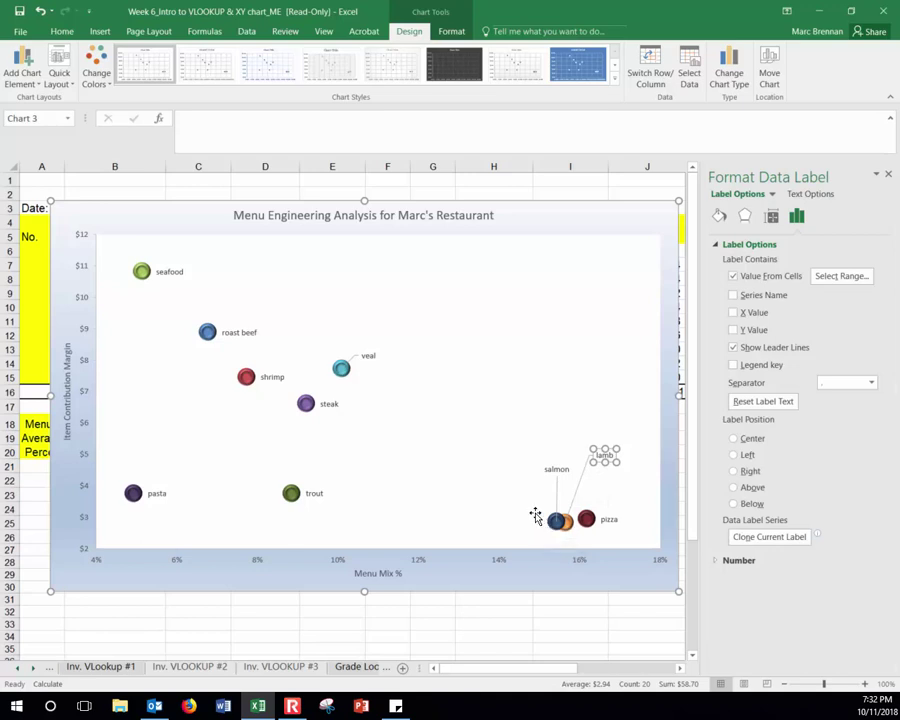
pyautogui.click(520, 354)
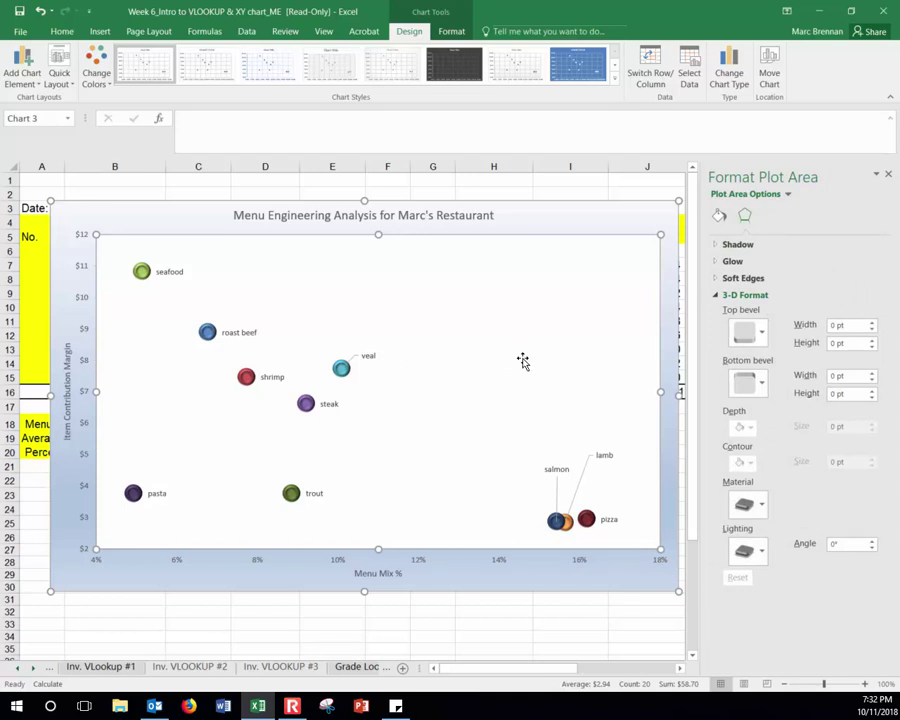
# Step: Shift the chart slightly down and draw a vertical line about 4.67" tall across the plot area at 7% Menu Mix
pyautogui.moveTo(536, 226); pyautogui.dragTo(490, 245)
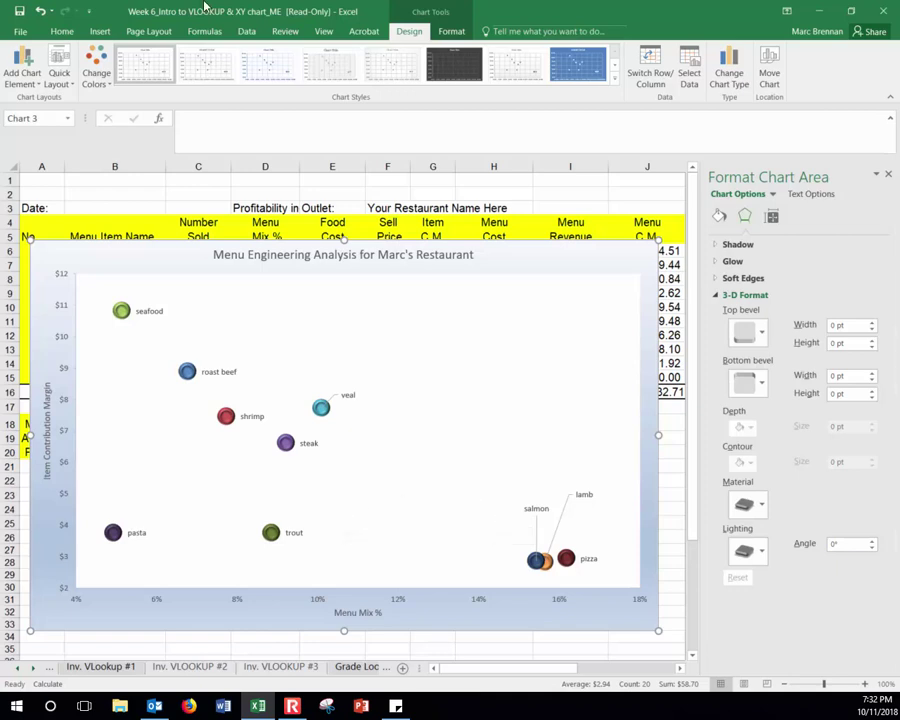
pyautogui.click(104, 32)
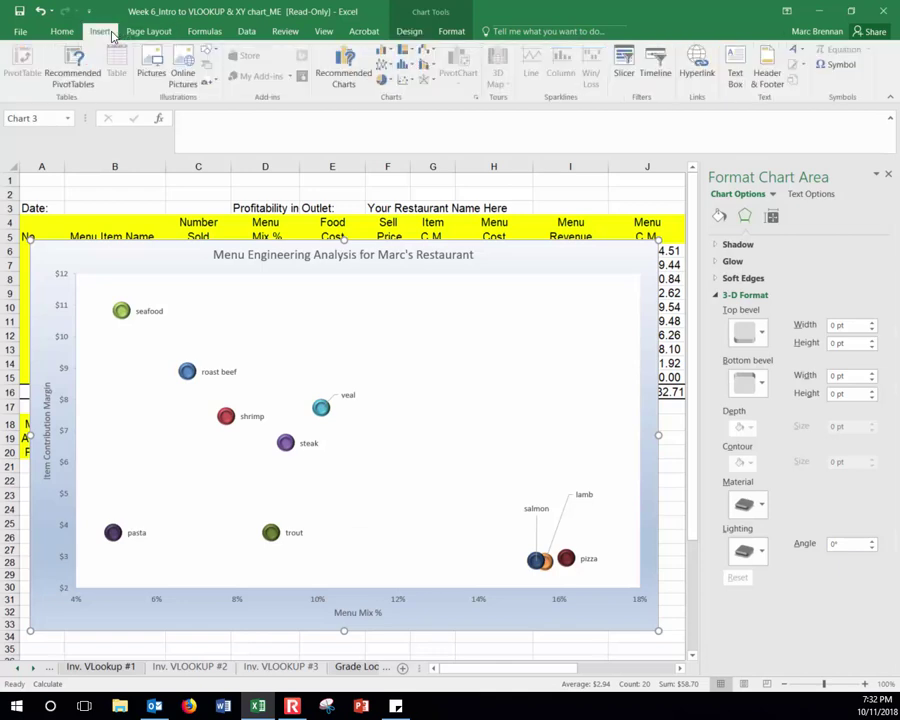
pyautogui.click(209, 50)
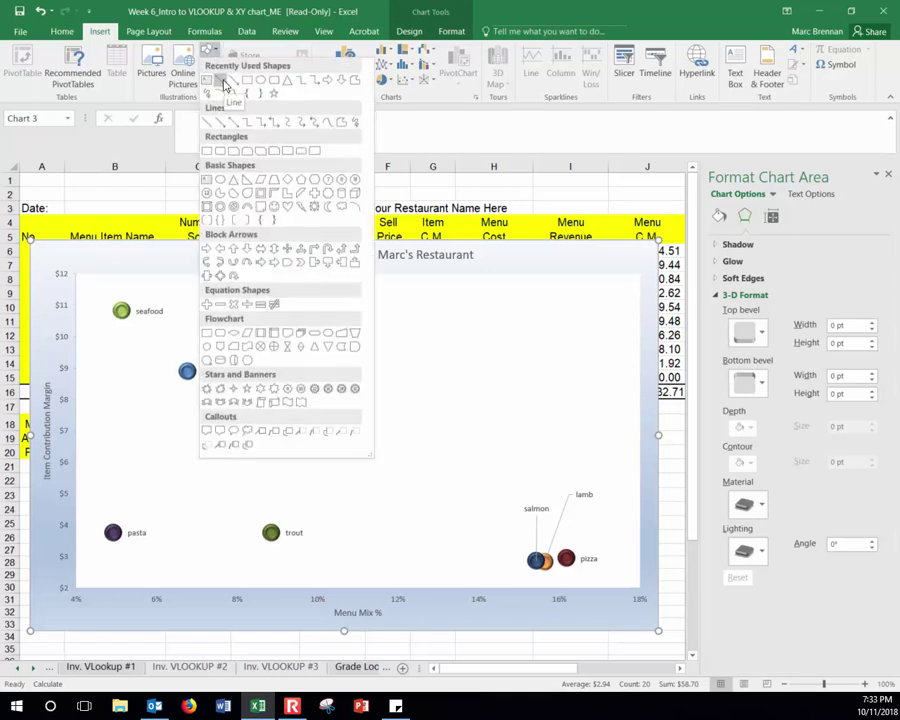
pyautogui.click(224, 84)
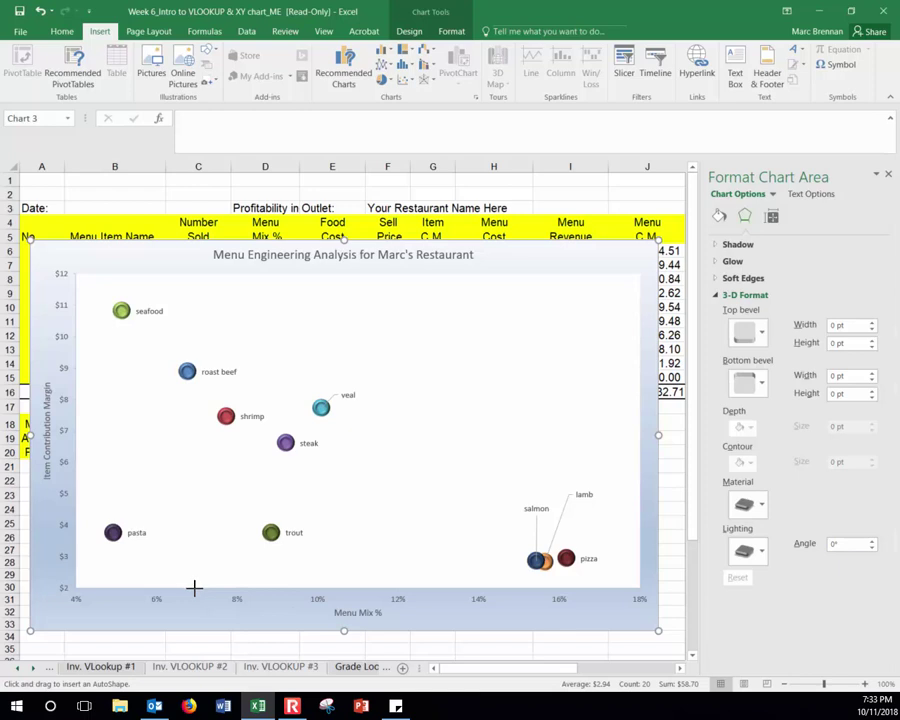
pyautogui.moveTo(193, 585); pyautogui.dragTo(198, 288)
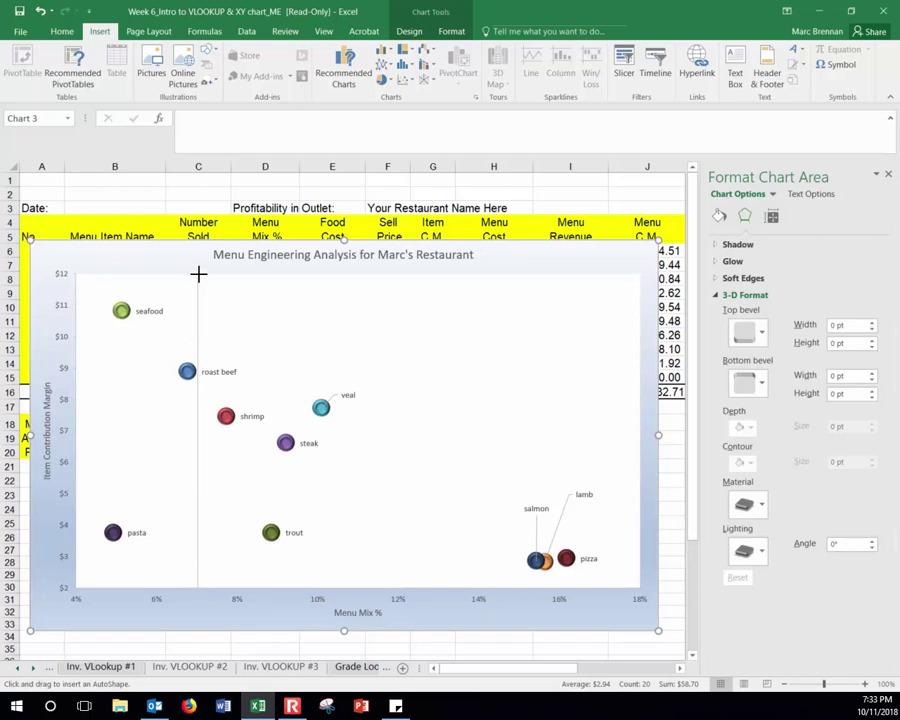
pyautogui.moveTo(200, 277); pyautogui.dragTo(199, 275)
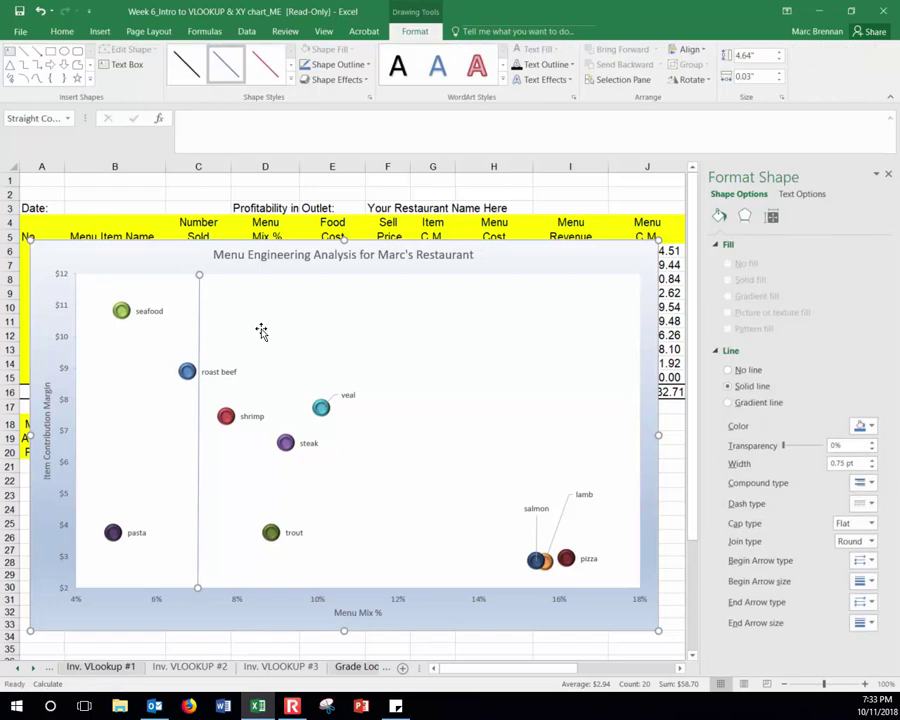
pyautogui.moveTo(193, 276); pyautogui.dragTo(200, 270)
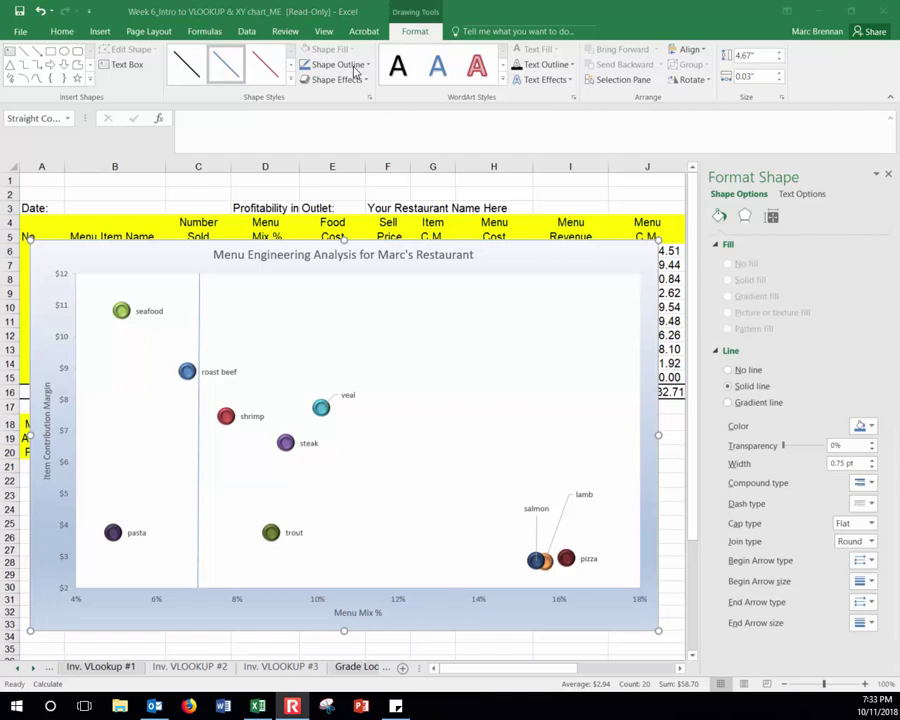
# Step: Set the outline weight of the vertical line to 2¼ pt
pyautogui.click(198, 338)
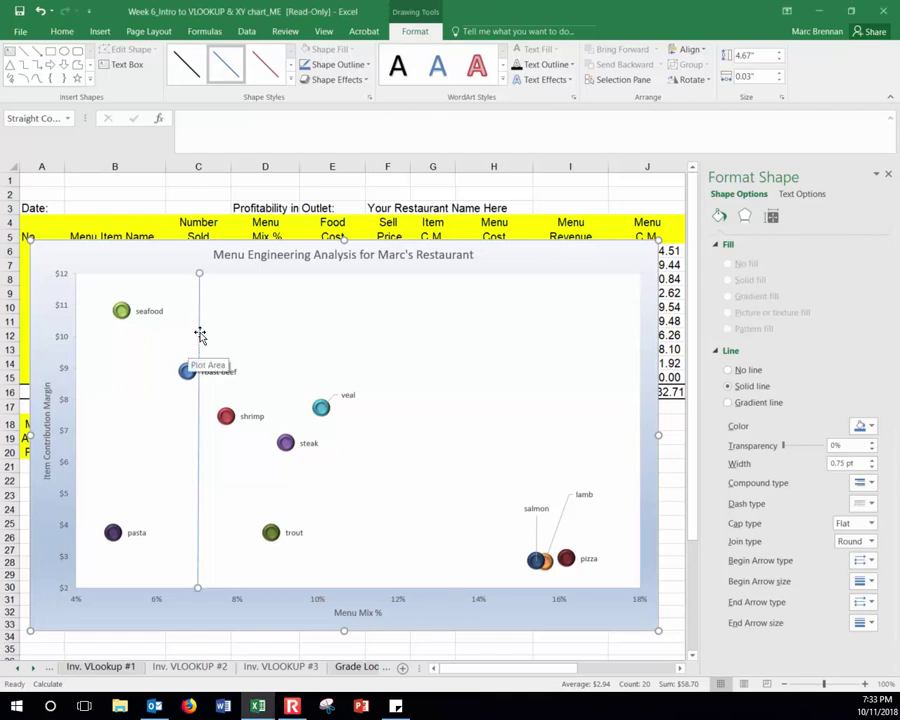
pyautogui.click(364, 65)
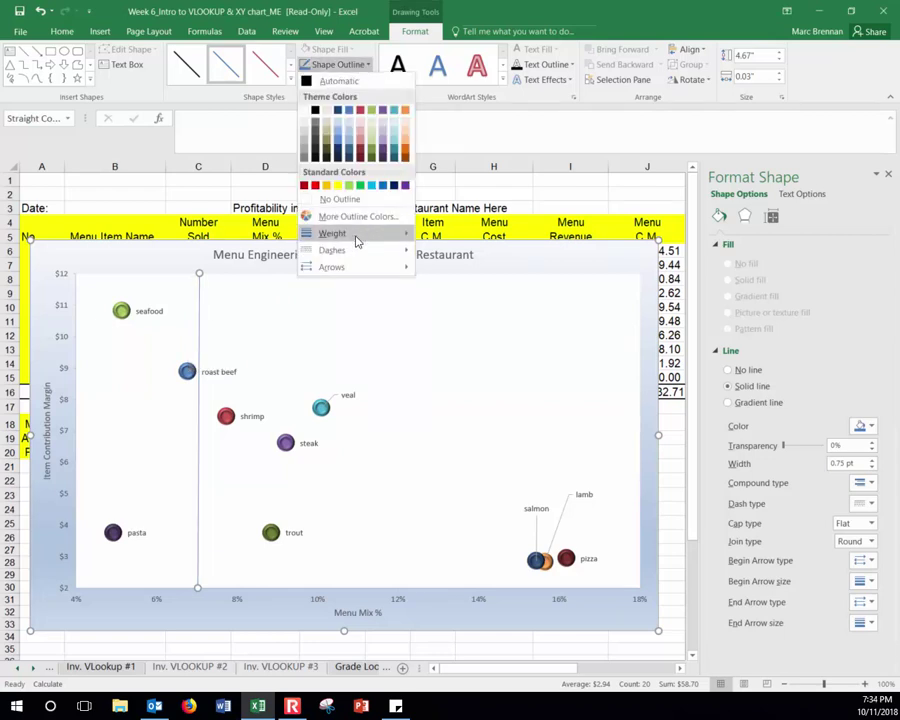
pyautogui.moveTo(358, 234)
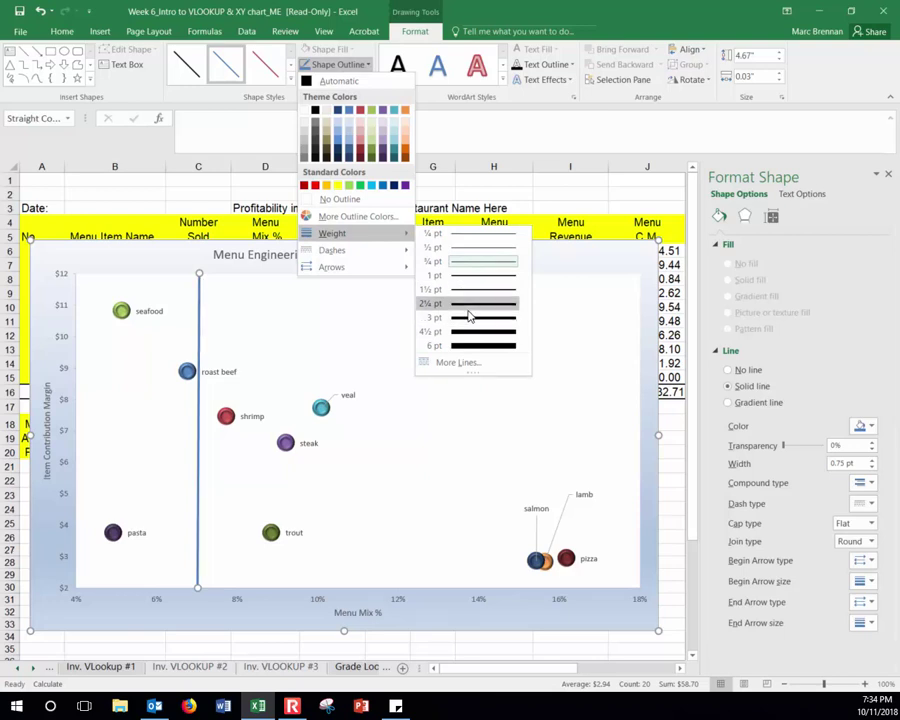
pyautogui.click(469, 306)
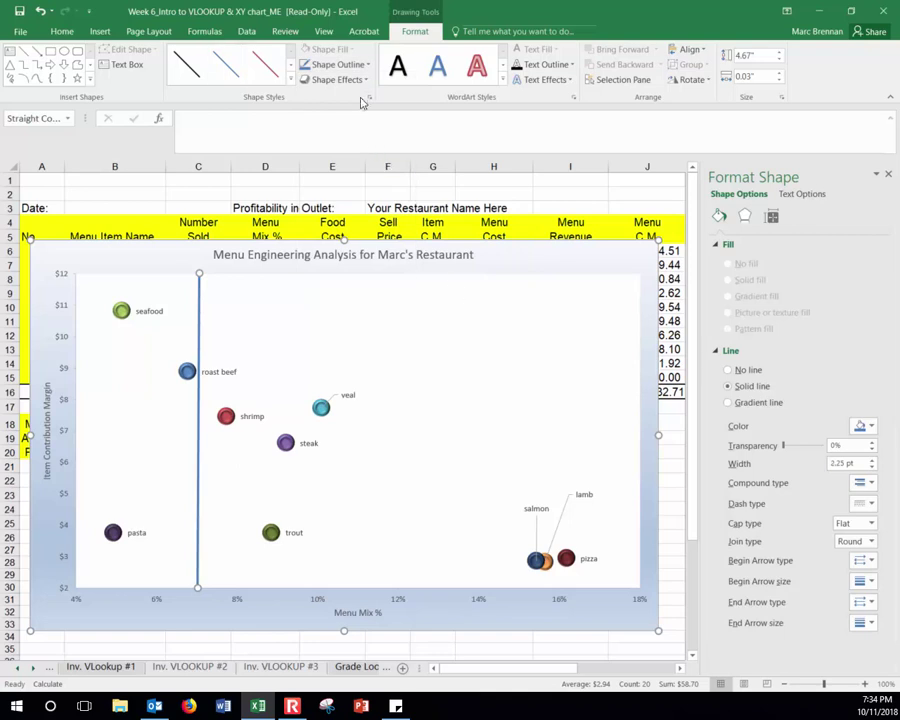
# Step: Try a dotted dash style on the vertical line
pyautogui.click(352, 70)
pyautogui.moveTo(341, 255)
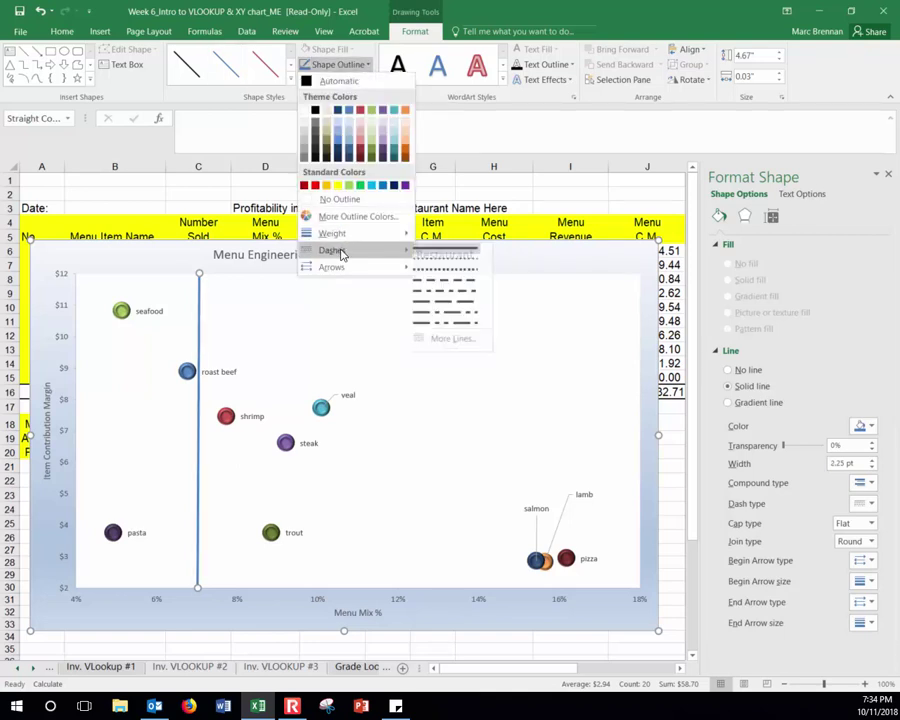
pyautogui.click(450, 265)
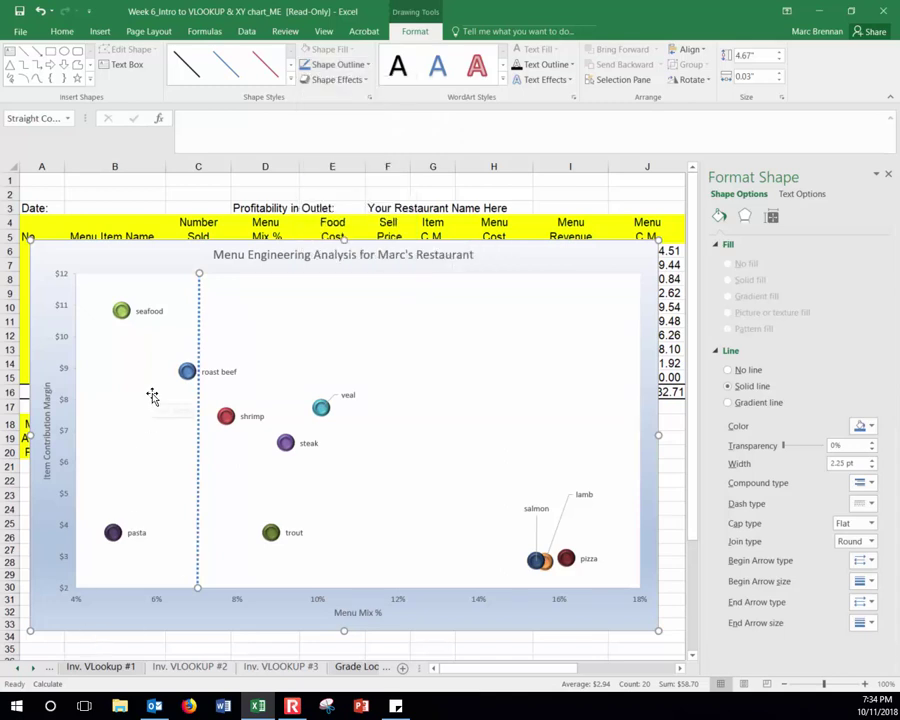
# Step: Undo the dash style of the vertical line and abandon drawing a second shape
pyautogui.click(100, 31)
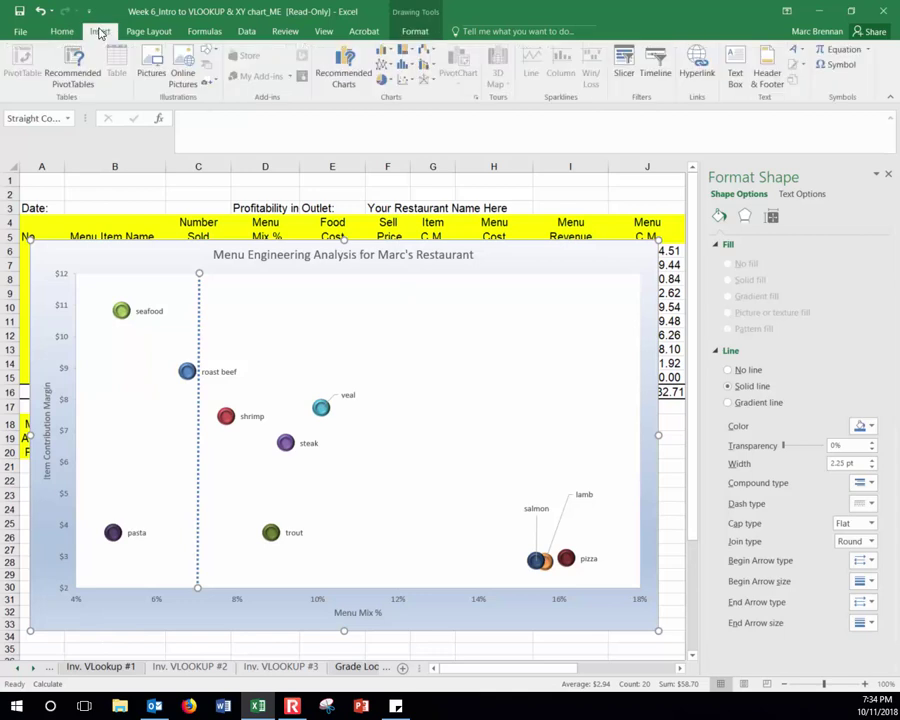
pyautogui.click(218, 52)
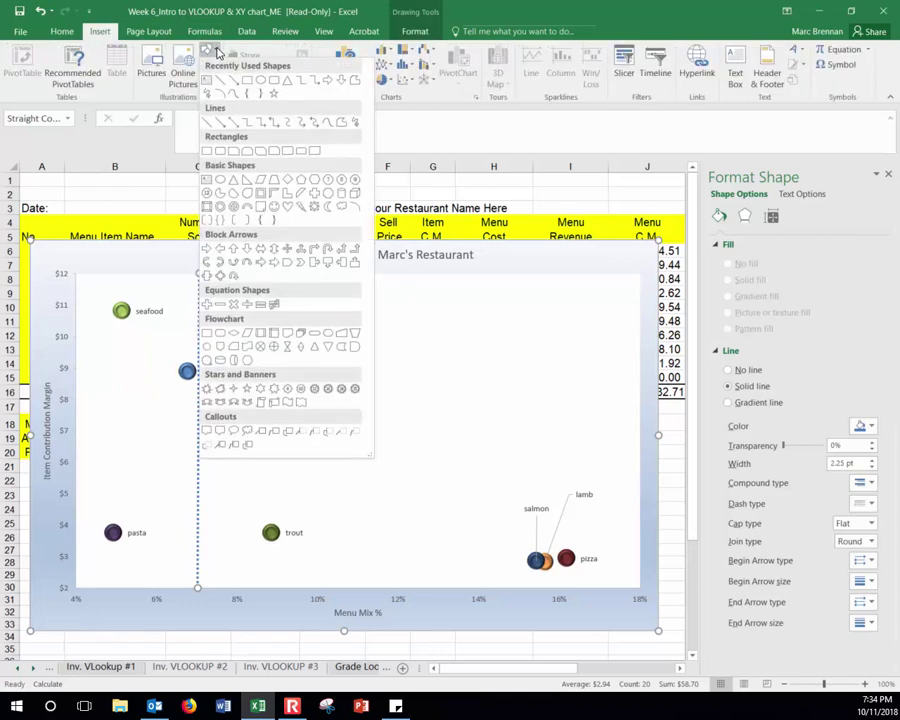
pyautogui.click(160, 62)
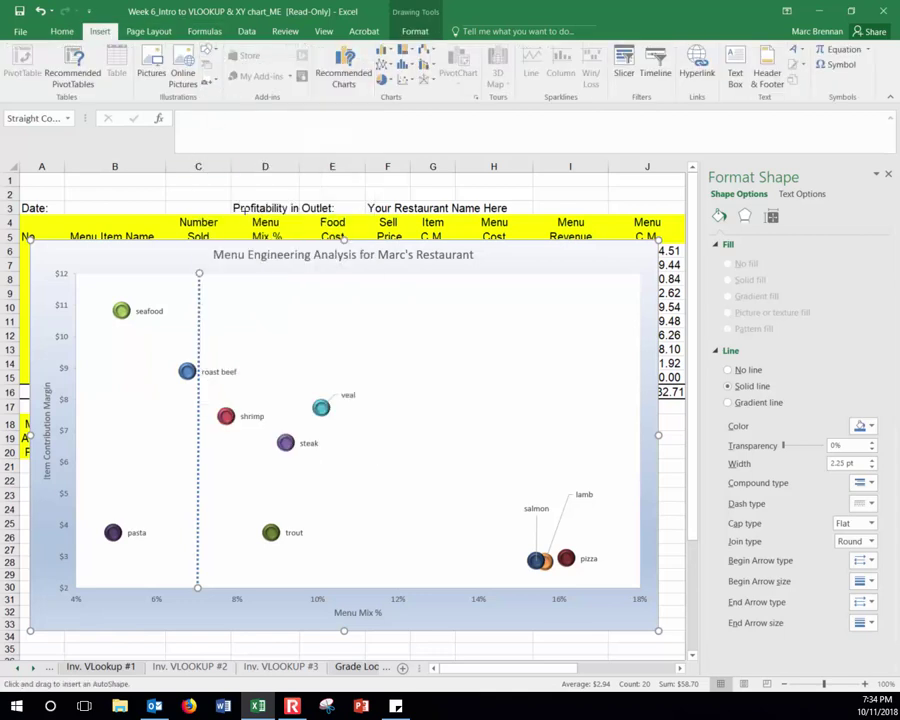
pyautogui.click(38, 10)
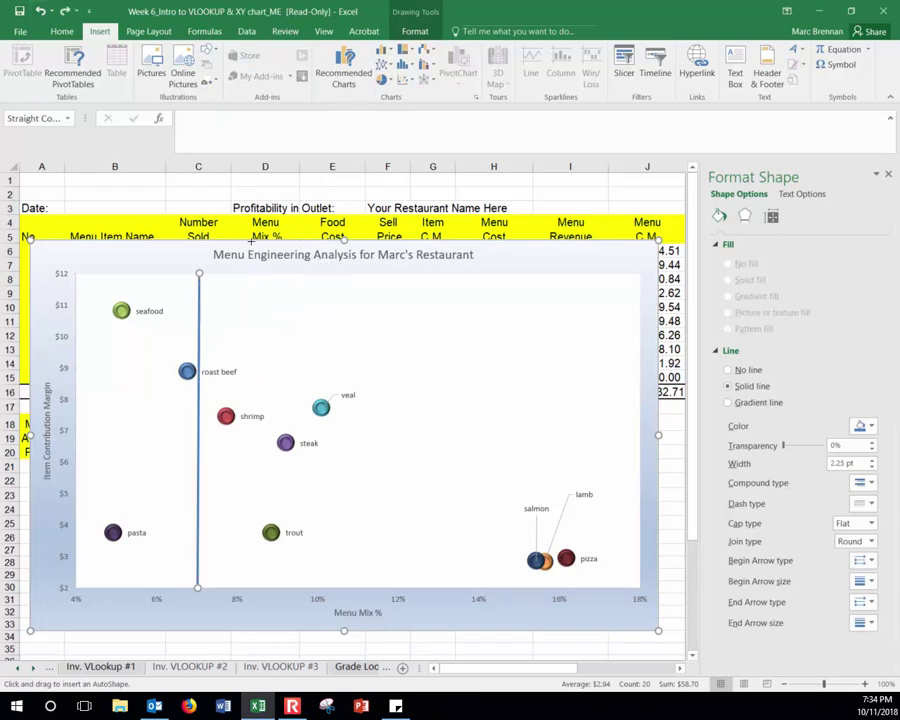
pyautogui.press('Escape')
# Step: Move the chart beside the item names and summary figures, close the formatting options and select the chart title
pyautogui.moveTo(183, 246); pyautogui.dragTo(396, 260)
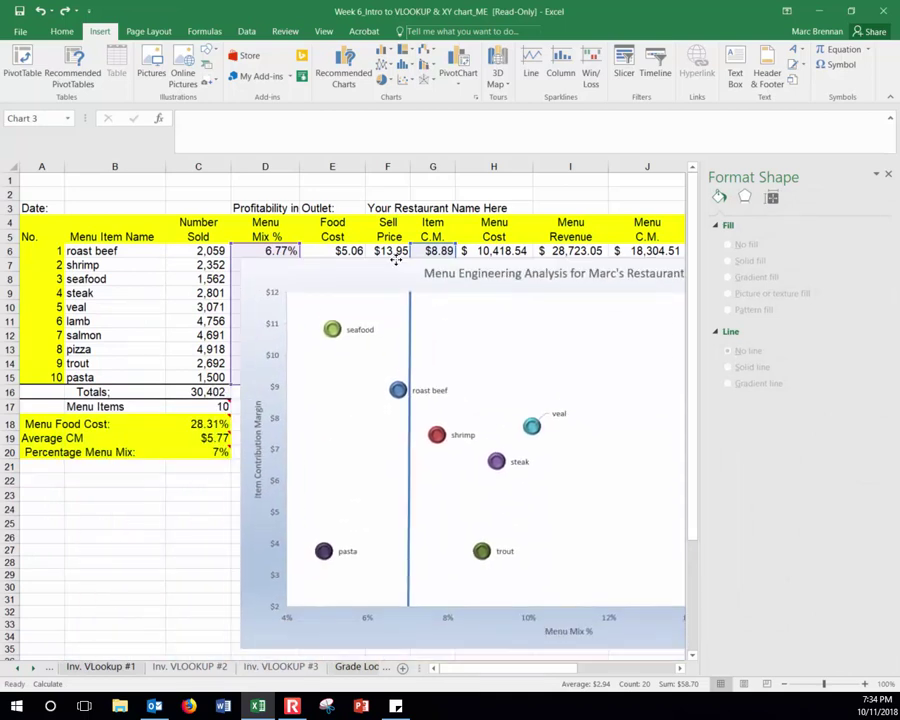
pyautogui.click(888, 174)
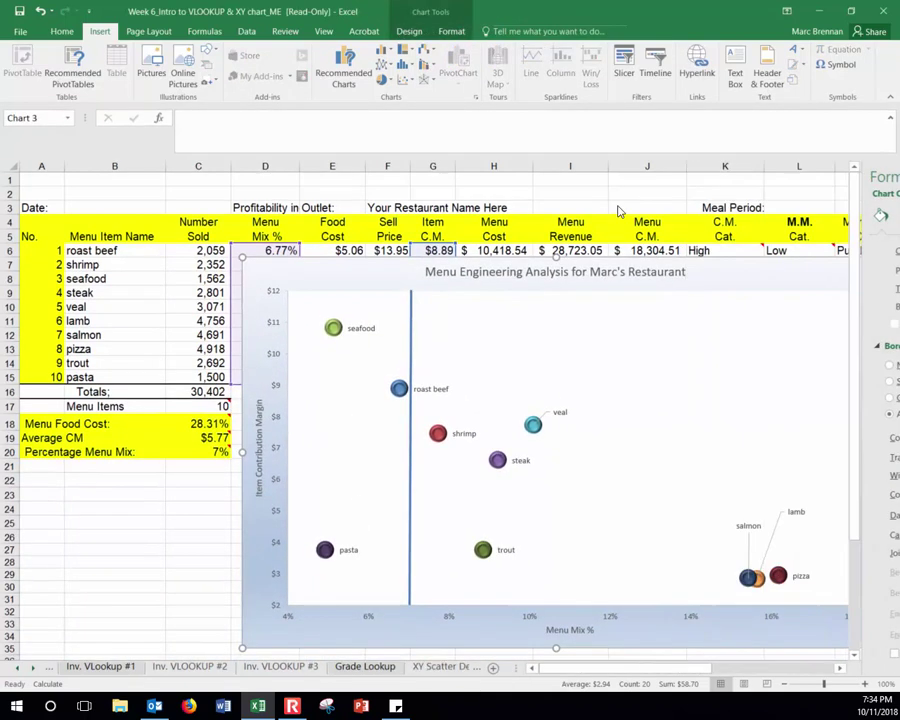
pyautogui.click(586, 264)
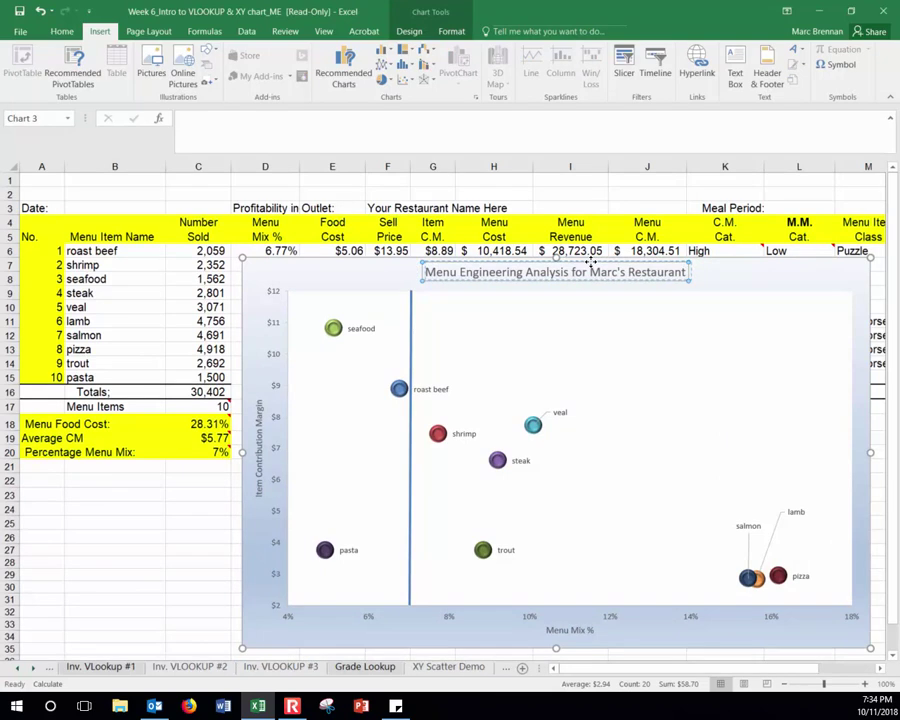
# Step: Move the chart below the table and check the M.M. category formula in L6 against the Percentage Menu Mix formula in C20
pyautogui.moveTo(699, 273); pyautogui.dragTo(729, 254)
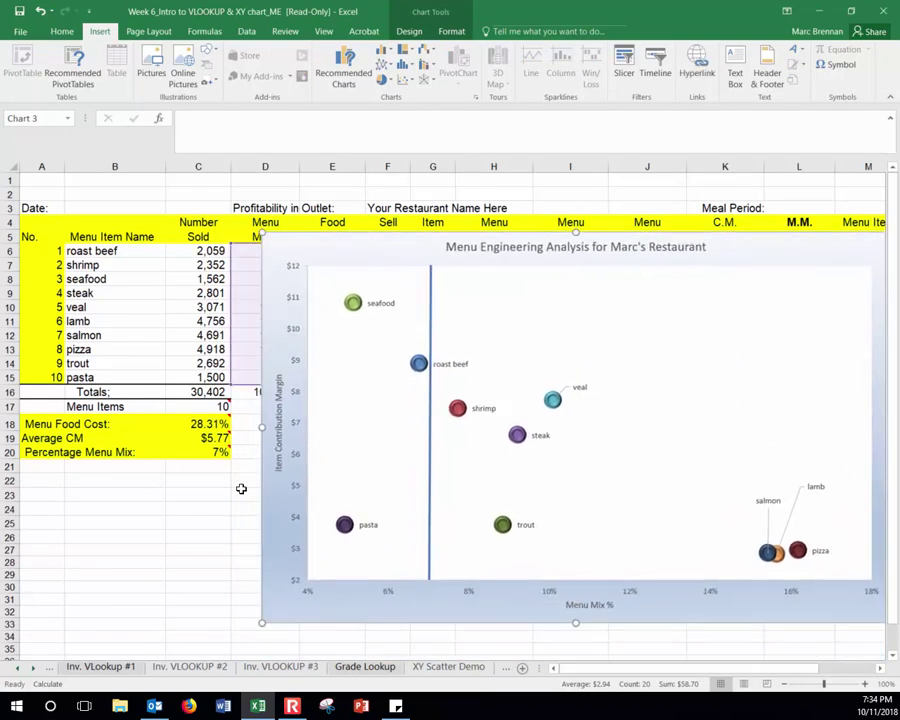
pyautogui.click(196, 455)
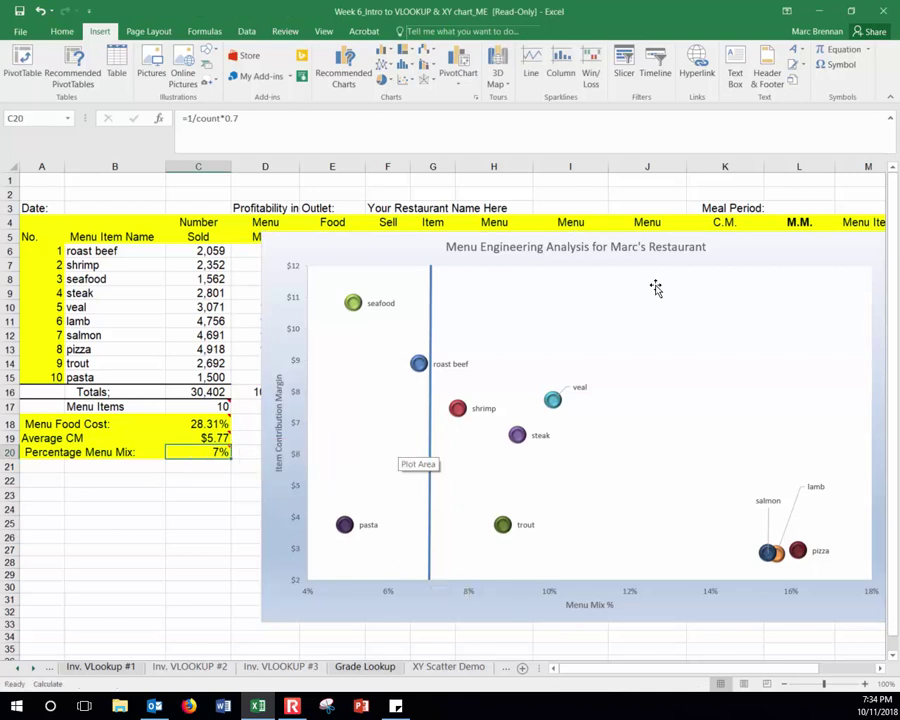
pyautogui.moveTo(757, 230); pyautogui.dragTo(730, 403)
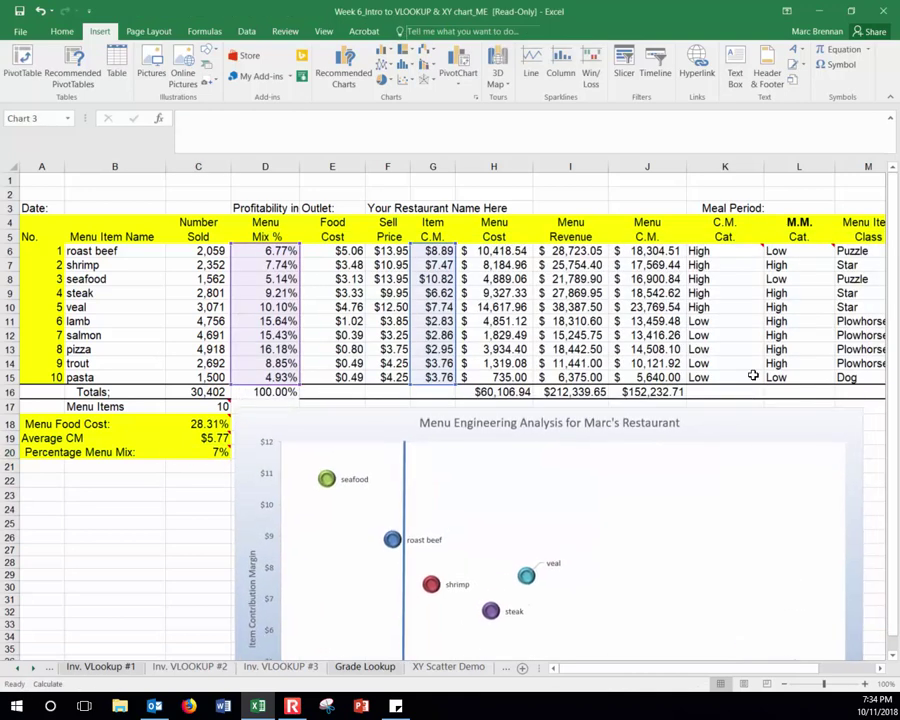
pyautogui.click(800, 249)
pyautogui.moveTo(772, 251); pyautogui.dragTo(776, 374)
pyautogui.click(790, 251)
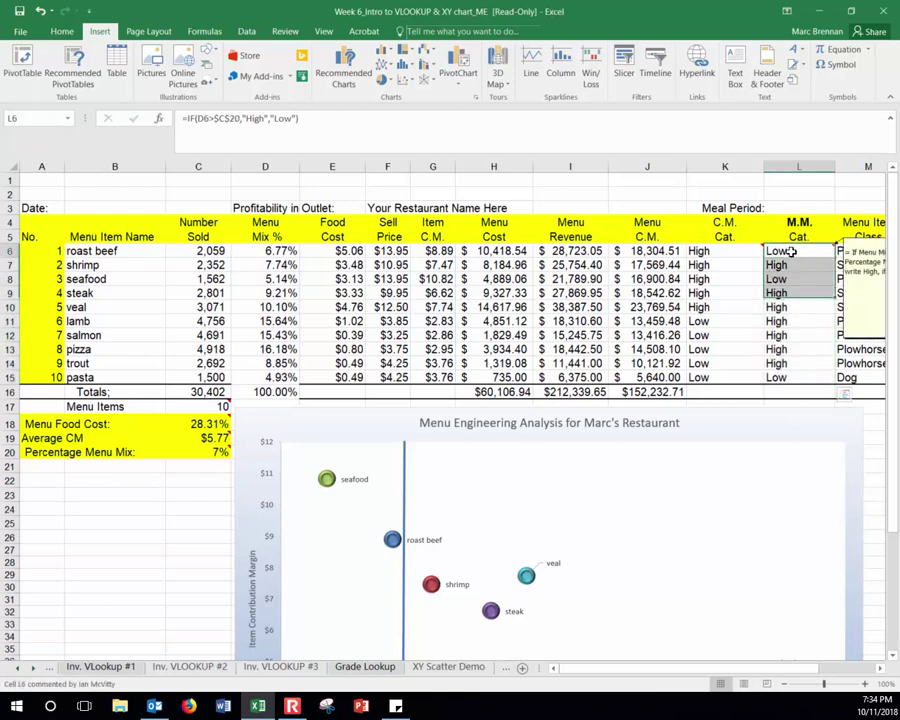
pyautogui.click(206, 452)
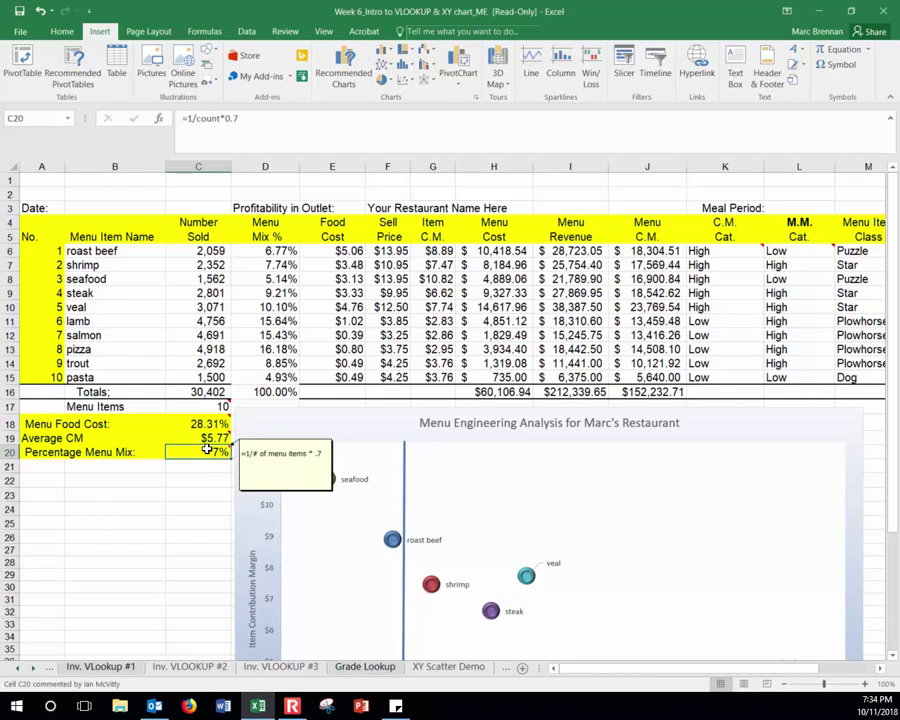
# Step: Compare the C.M. category formulas in K6:K15 with the Item C.M. values and the Average CM formula in C19
pyautogui.moveTo(700, 251); pyautogui.dragTo(703, 377)
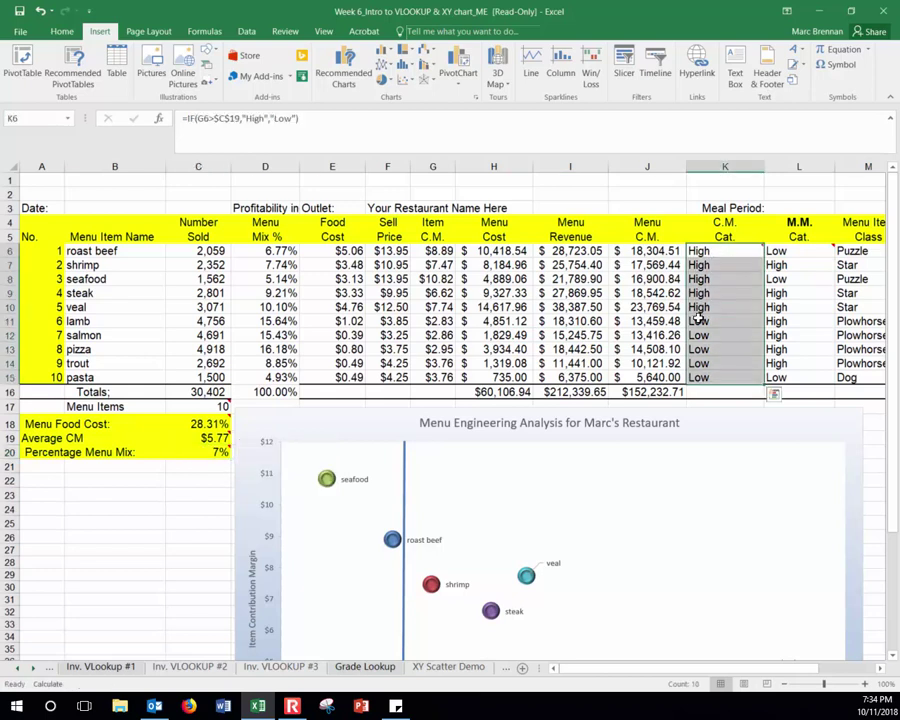
pyautogui.moveTo(441, 254); pyautogui.dragTo(440, 377)
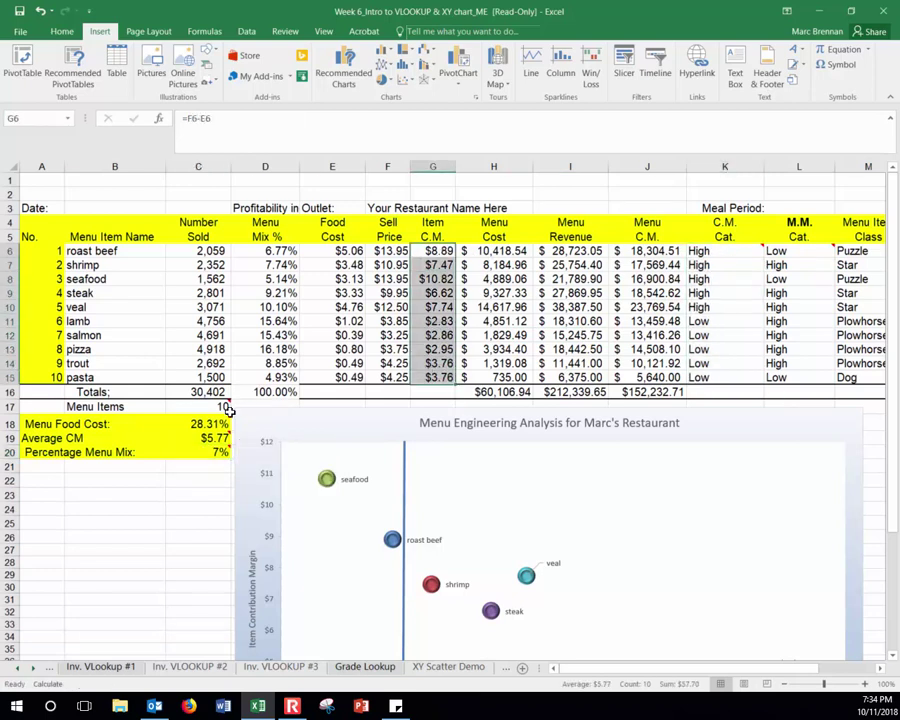
pyautogui.click(197, 438)
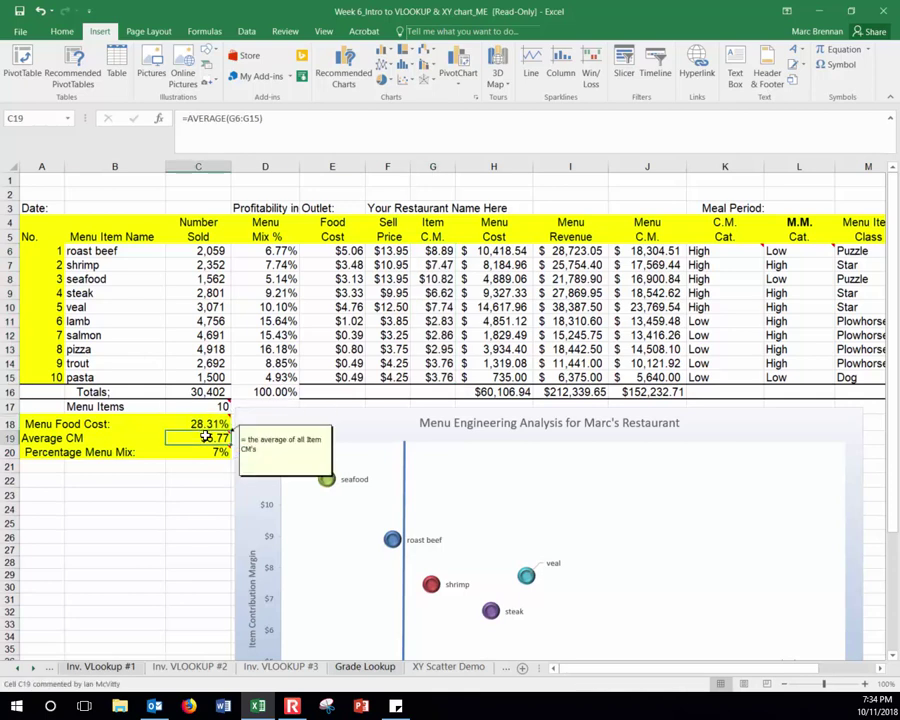
# Step: Bring the whole chart back into view and apply a dotted dash style to the vertical line
pyautogui.moveTo(340, 420); pyautogui.dragTo(311, 178)
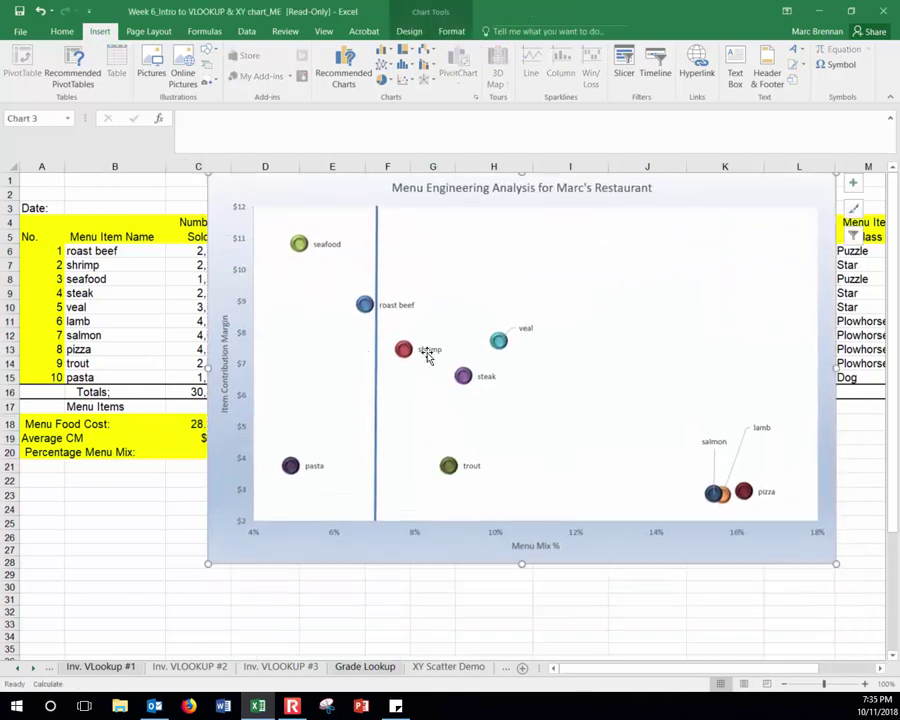
pyautogui.click(376, 363)
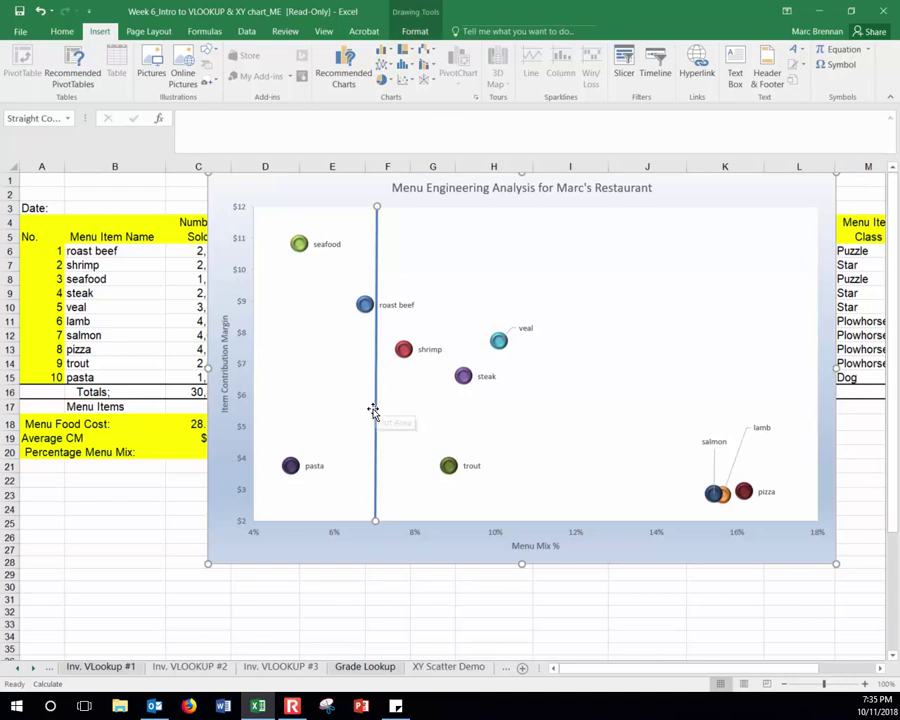
pyautogui.click(416, 38)
pyautogui.click(340, 64)
pyautogui.moveTo(344, 252)
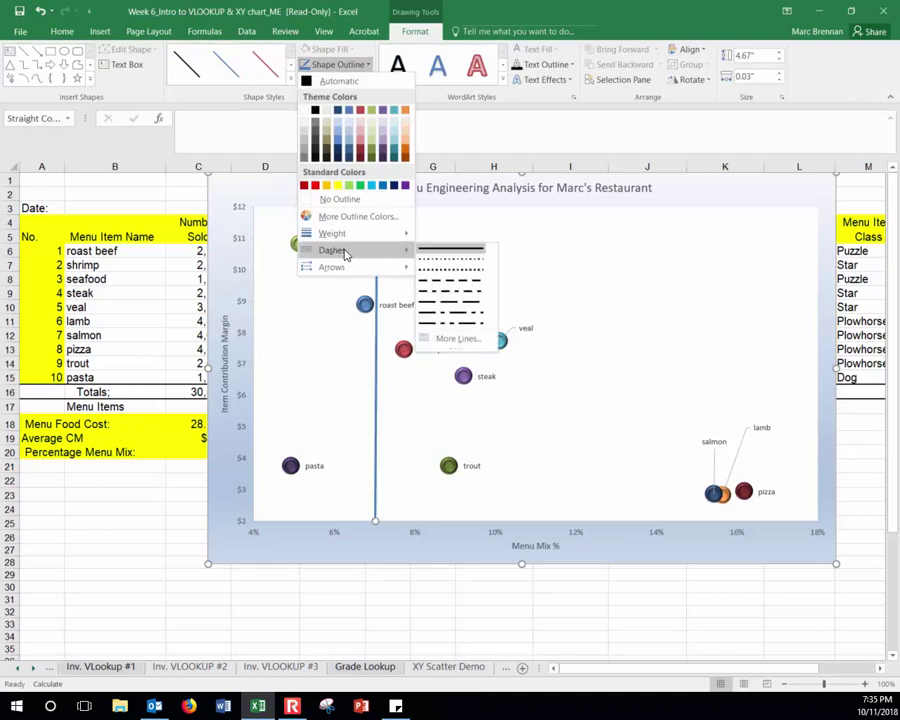
pyautogui.click(453, 260)
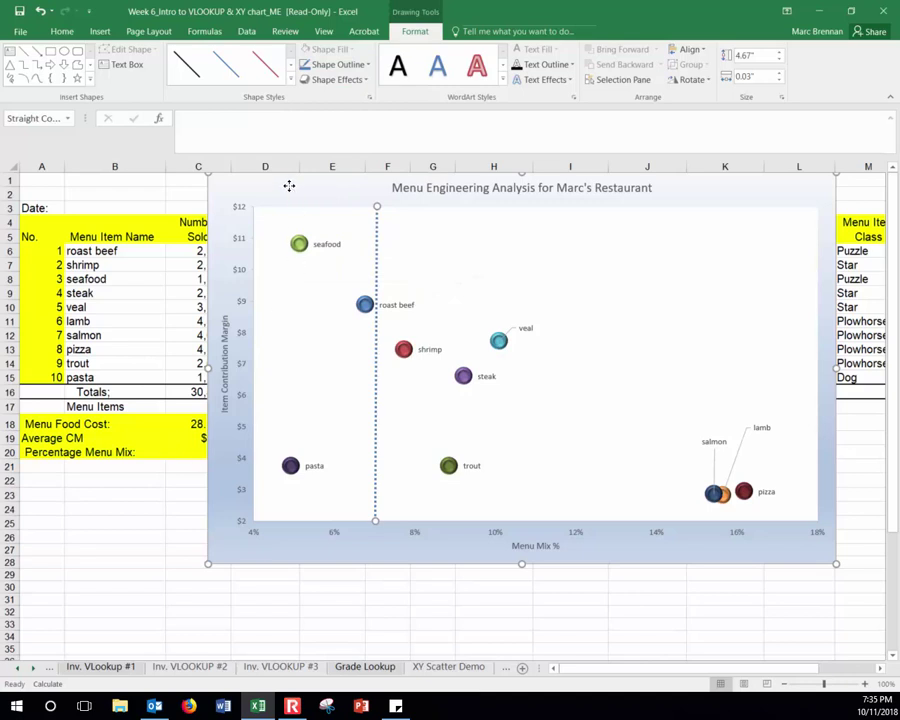
# Step: Shift the chart beside the Average CM figure and draw a horizontal line about 8.36" wide across the plot, just below the $6 mark
pyautogui.moveTo(289, 185); pyautogui.dragTo(331, 212)
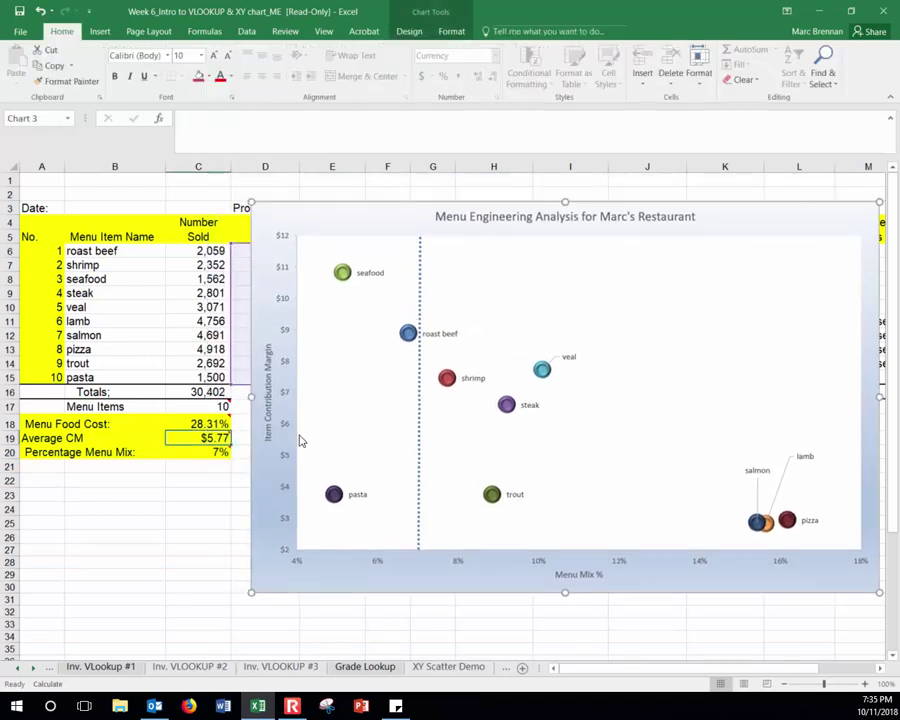
pyautogui.click(100, 31)
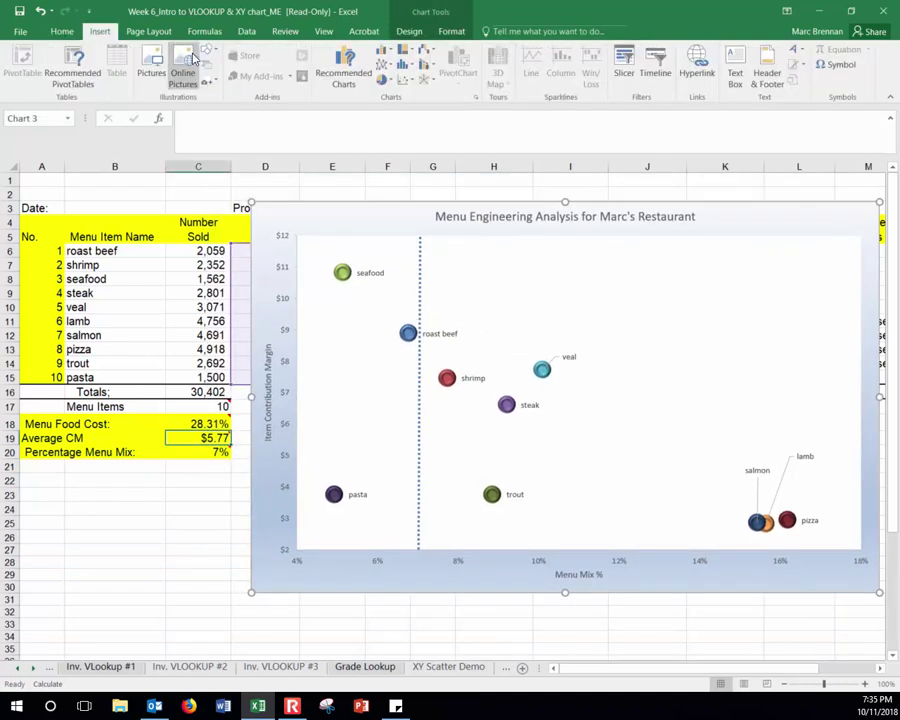
pyautogui.click(210, 52)
pyautogui.click(222, 80)
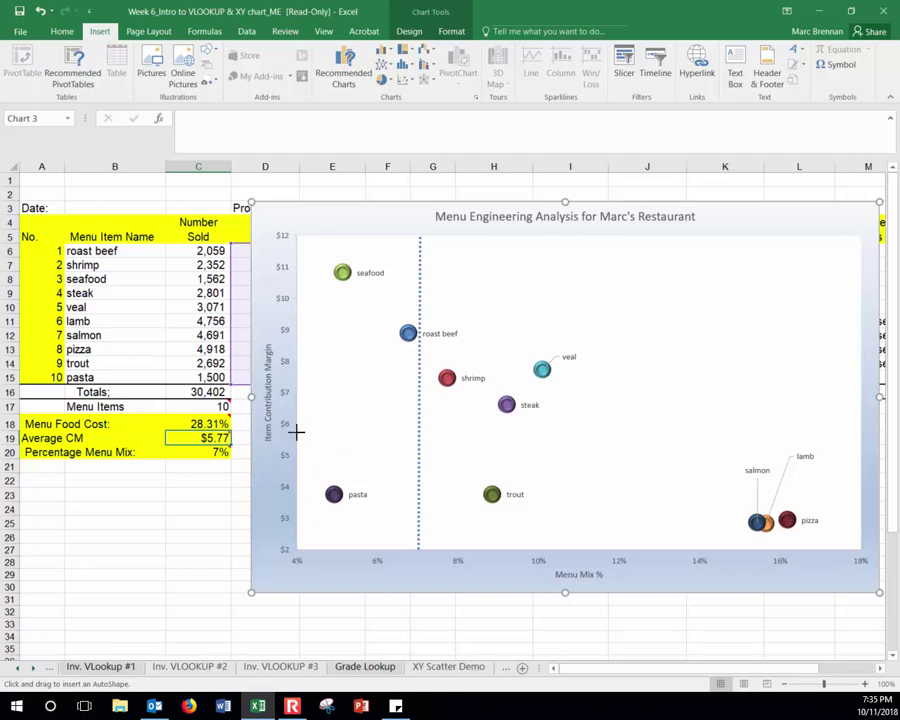
pyautogui.moveTo(297, 431)
pyautogui.mouseDown()
pyautogui.moveTo(675, 413)
pyautogui.moveTo(811, 427)
pyautogui.mouseUp()
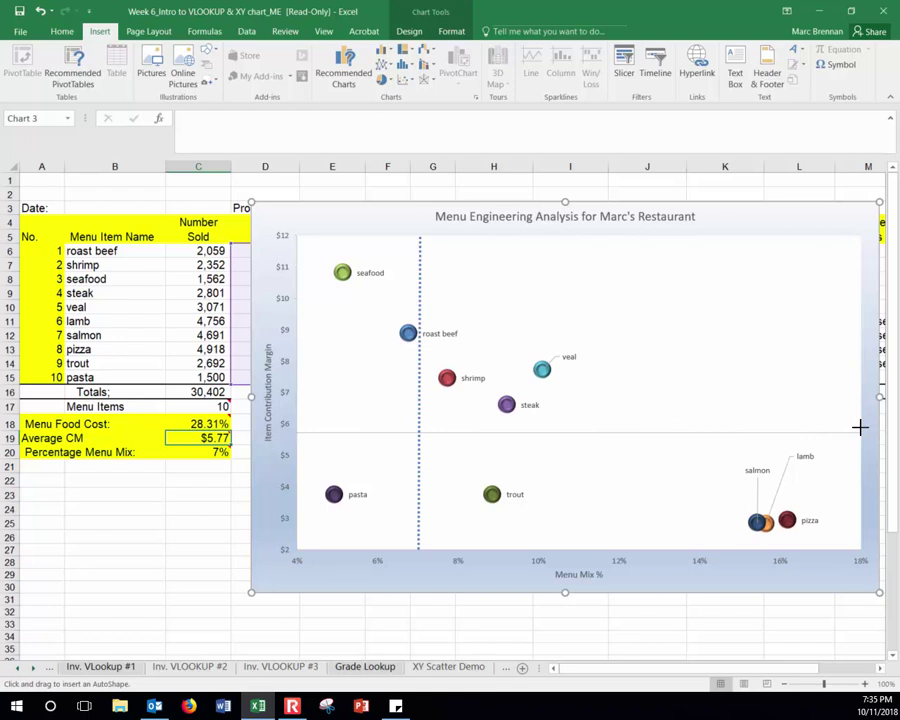
pyautogui.moveTo(860, 427); pyautogui.dragTo(860, 427)
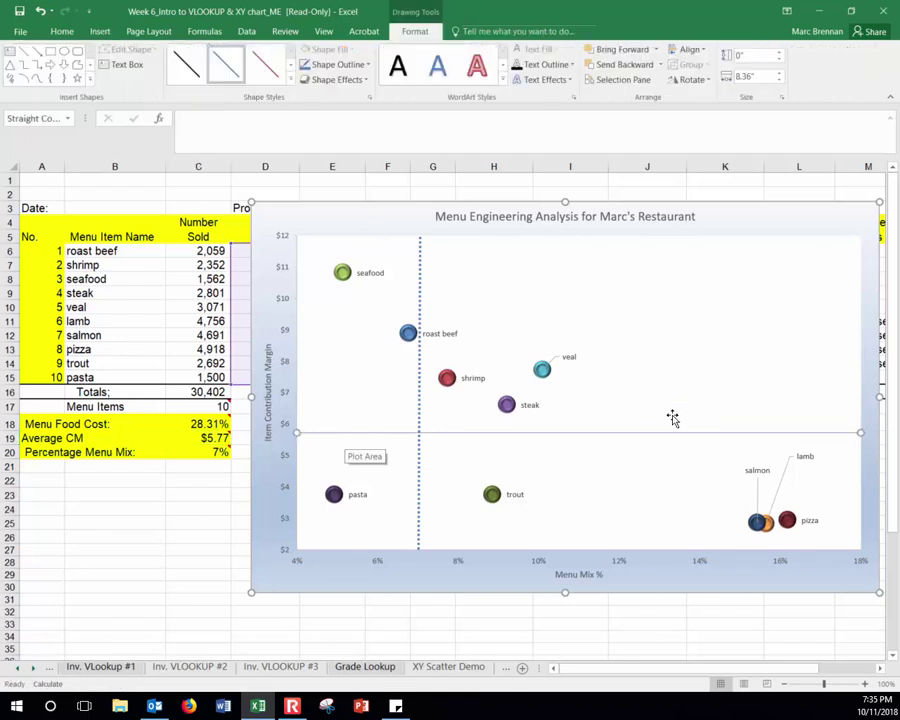
# Step: Give the horizontal line a 2¼ pt outline weight and the same dotted dash style as the vertical line
pyautogui.click(366, 64)
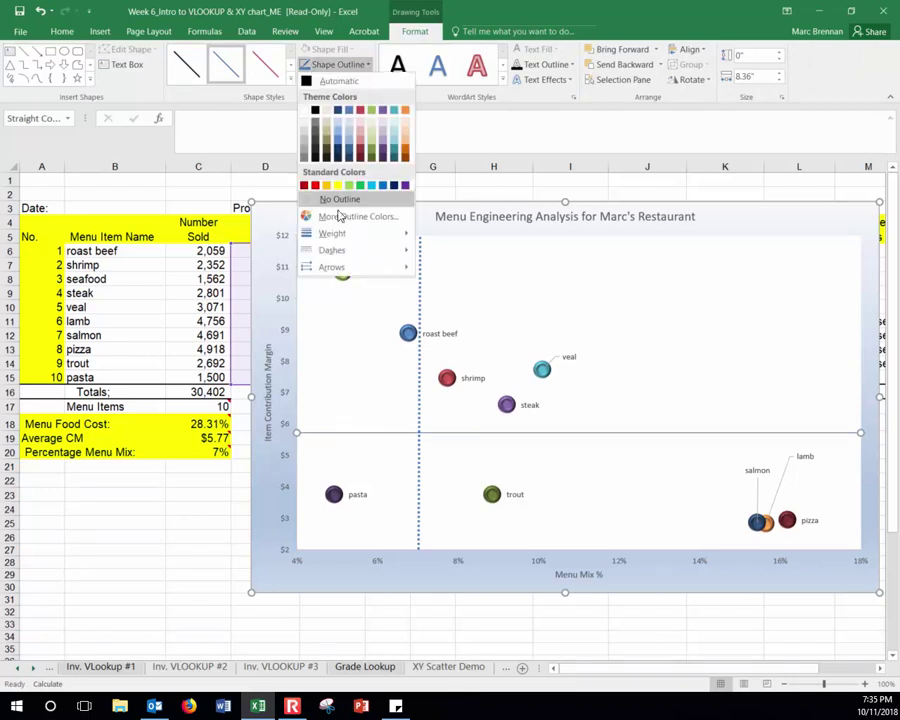
pyautogui.moveTo(338, 234)
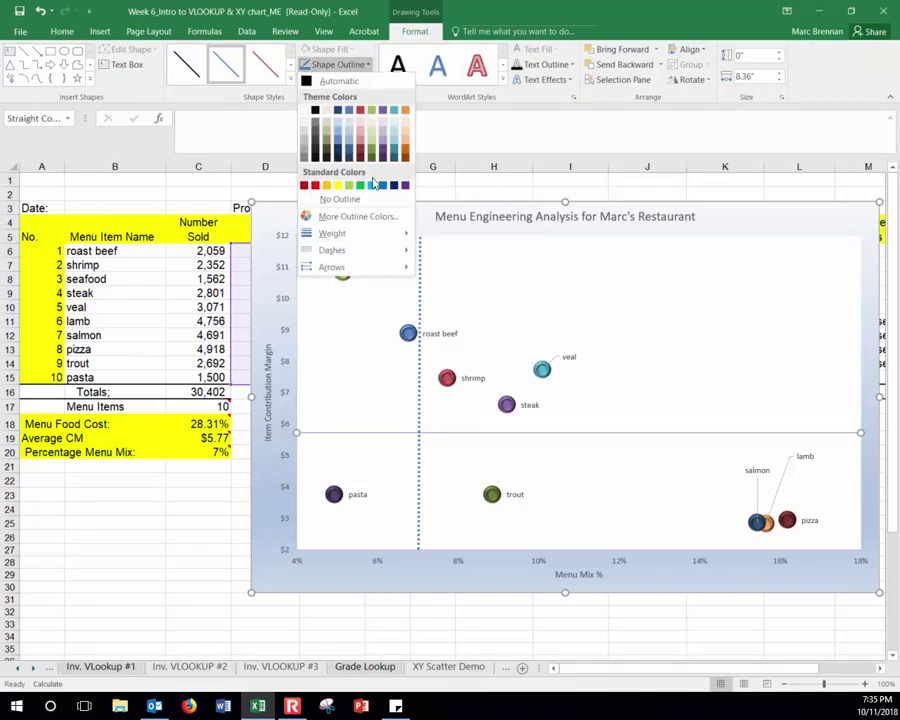
pyautogui.moveTo(370, 236)
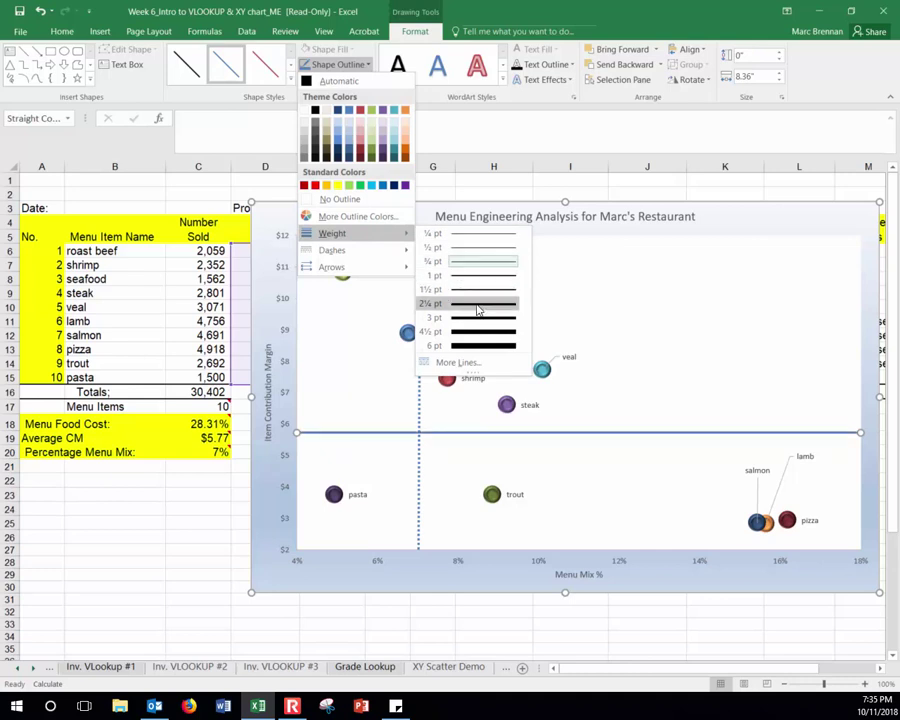
pyautogui.click(478, 306)
pyautogui.click(359, 66)
pyautogui.moveTo(344, 254)
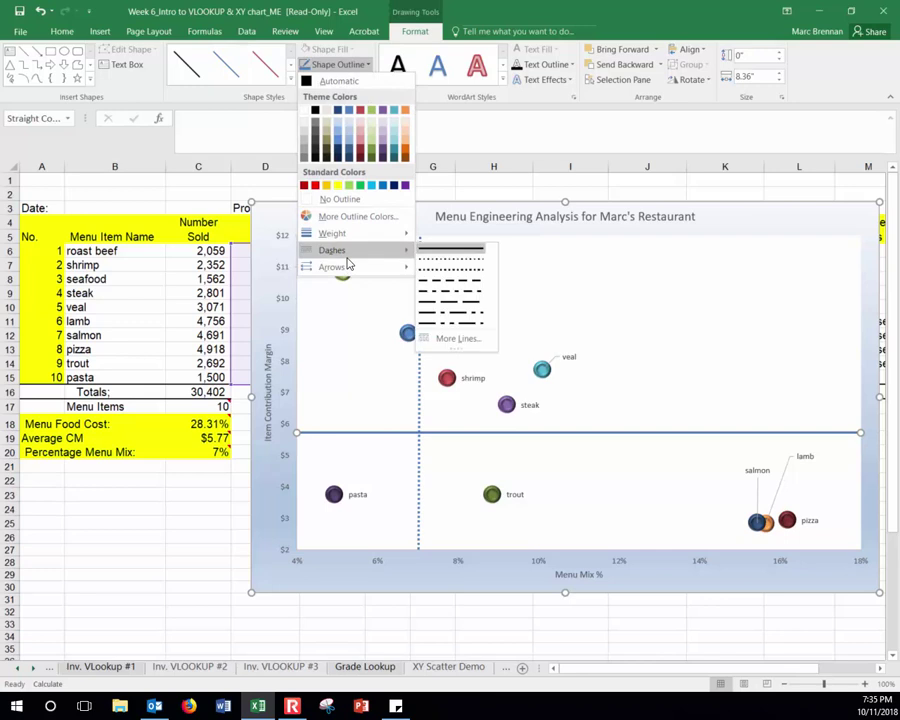
pyautogui.click(463, 261)
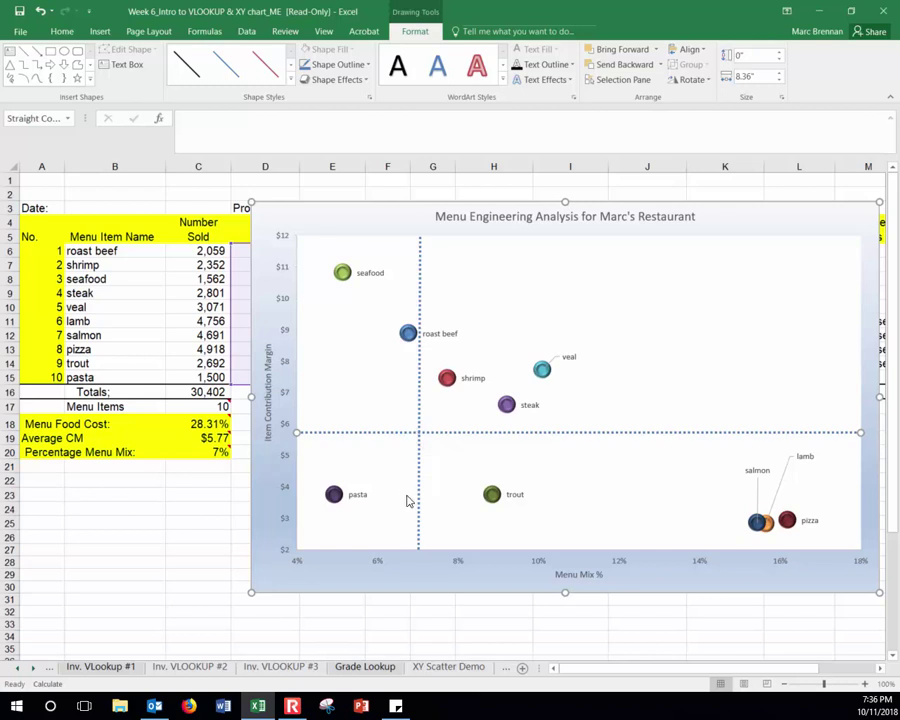
# Step: Move the chart off the table to compare the item classes of pasta and roast beef with their chart quadrants
pyautogui.moveTo(735, 220); pyautogui.dragTo(756, 248)
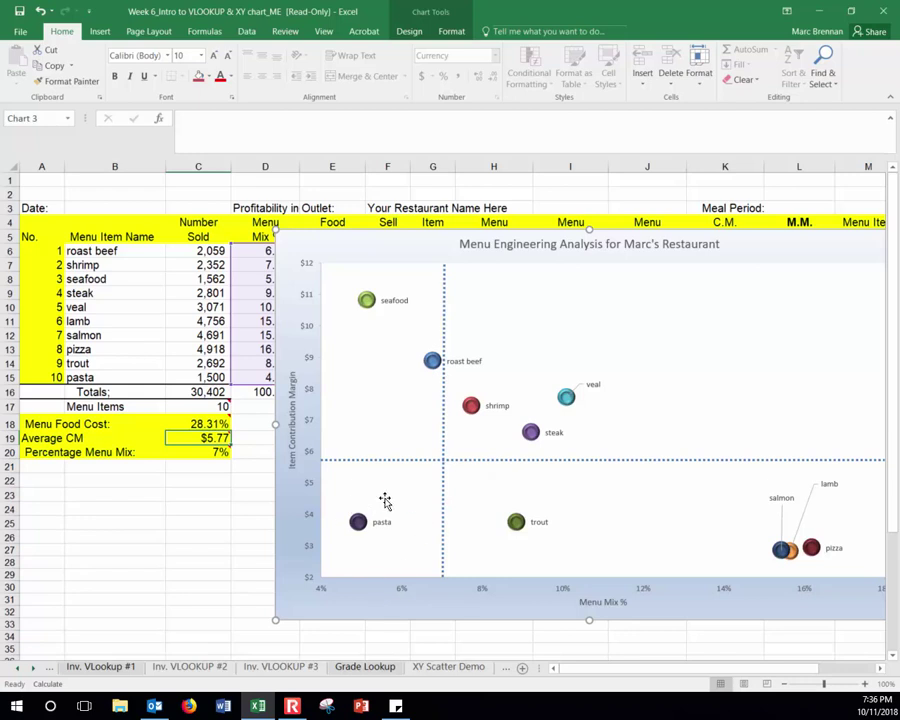
pyautogui.moveTo(765, 237); pyautogui.dragTo(667, 417)
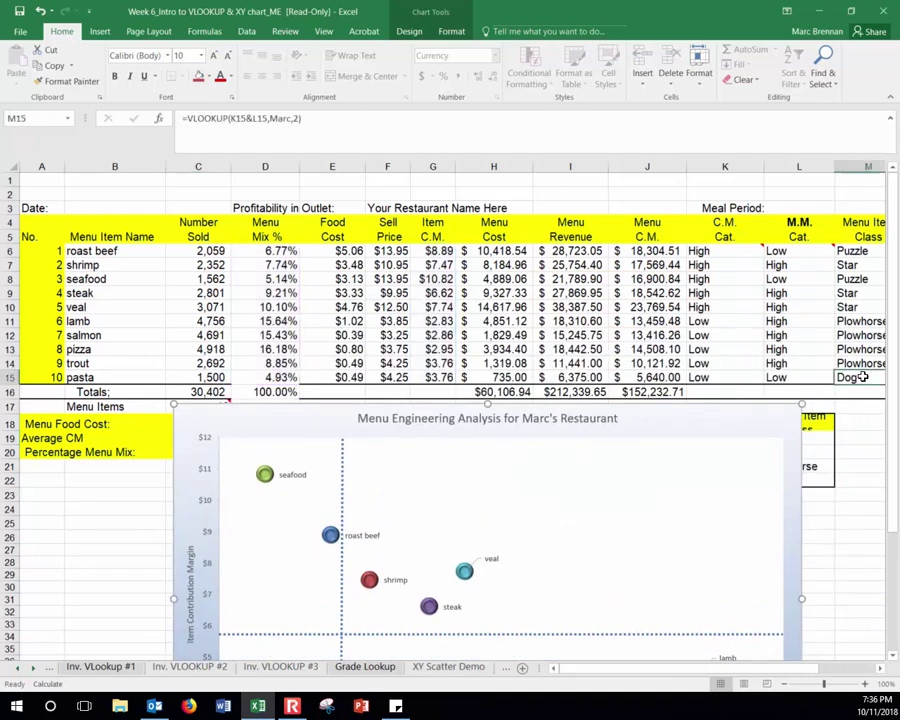
pyautogui.click(858, 377)
pyautogui.click(852, 252)
pyautogui.moveTo(856, 376); pyautogui.dragTo(160, 372)
pyautogui.moveTo(322, 412); pyautogui.dragTo(316, 250)
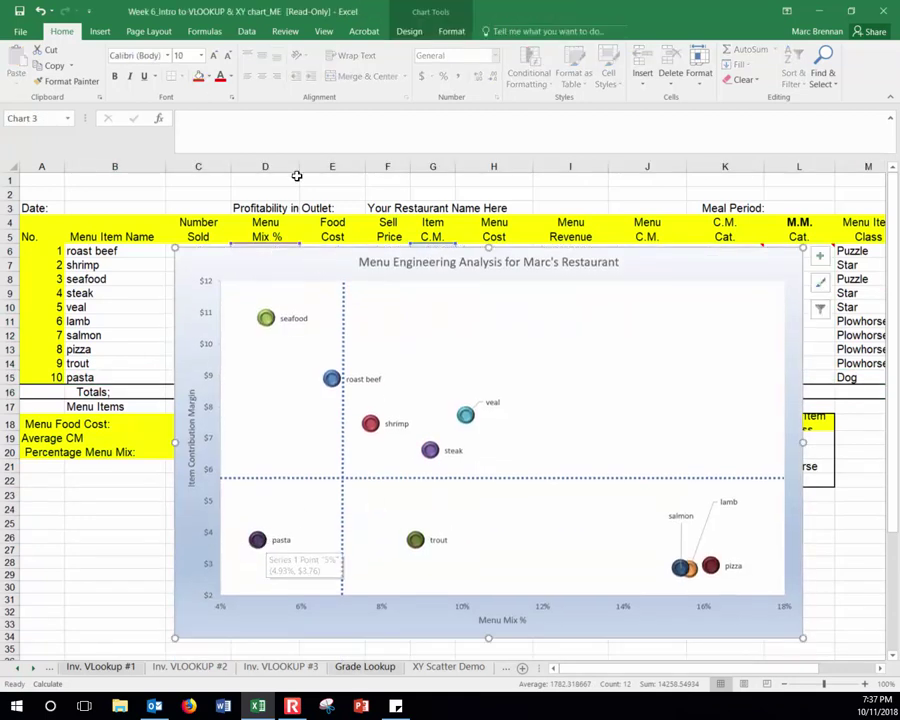
# Step: Move the chart lower over the sheet and add a text box reading "STAR" in its upper-right quadrant
pyautogui.moveTo(343, 255); pyautogui.dragTo(393, 346)
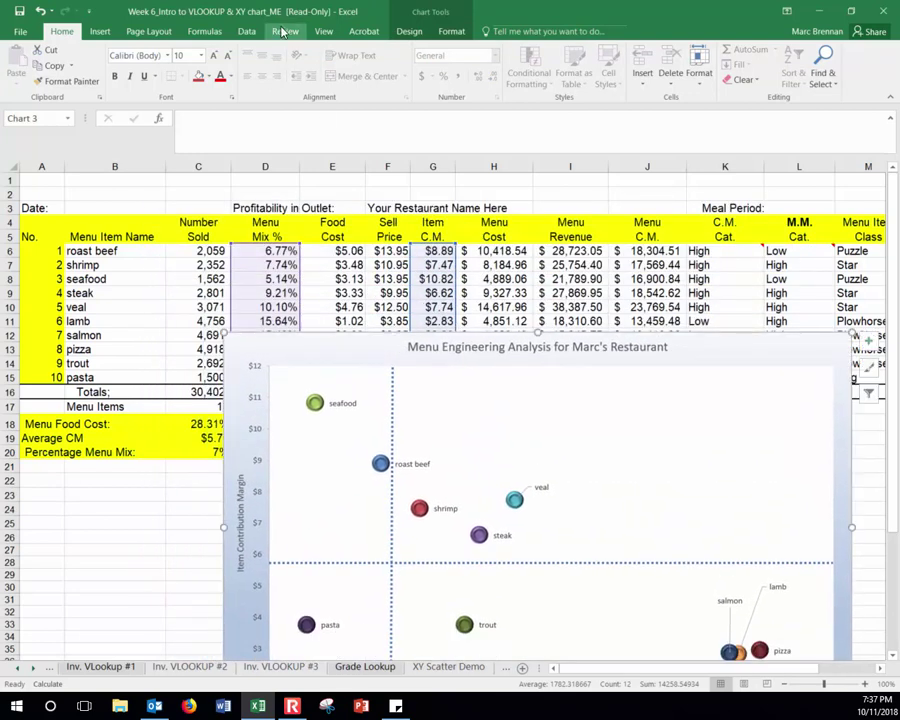
pyautogui.click(100, 31)
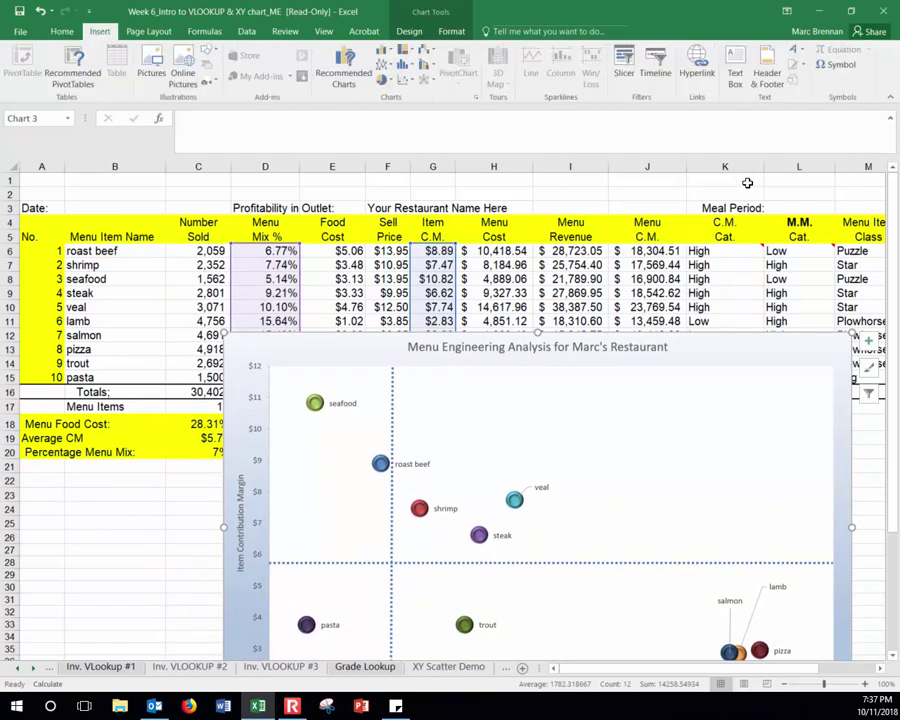
pyautogui.click(732, 68)
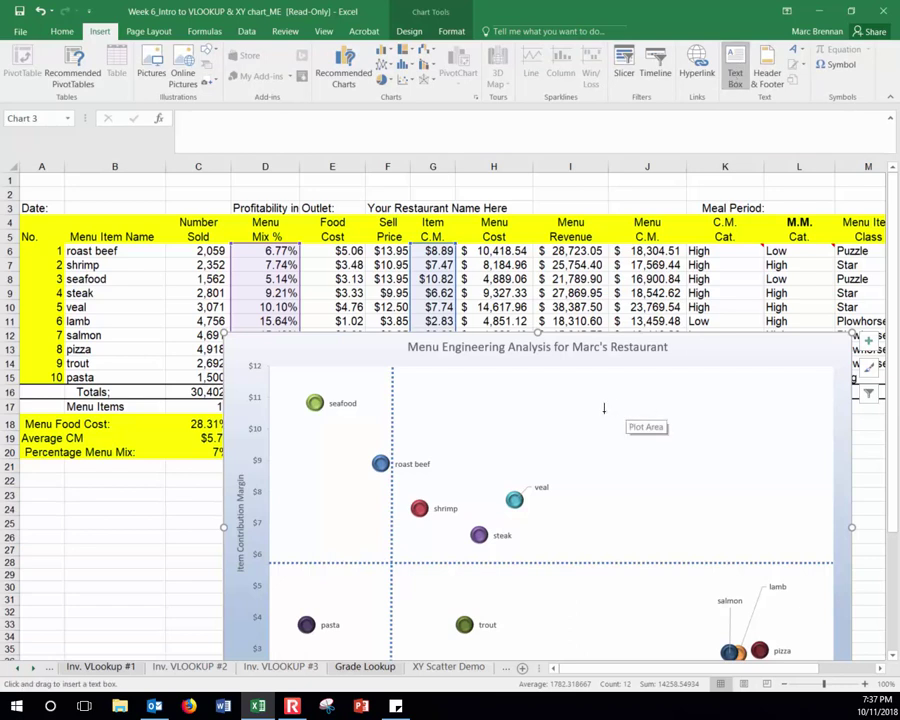
pyautogui.moveTo(622, 412); pyautogui.dragTo(679, 441)
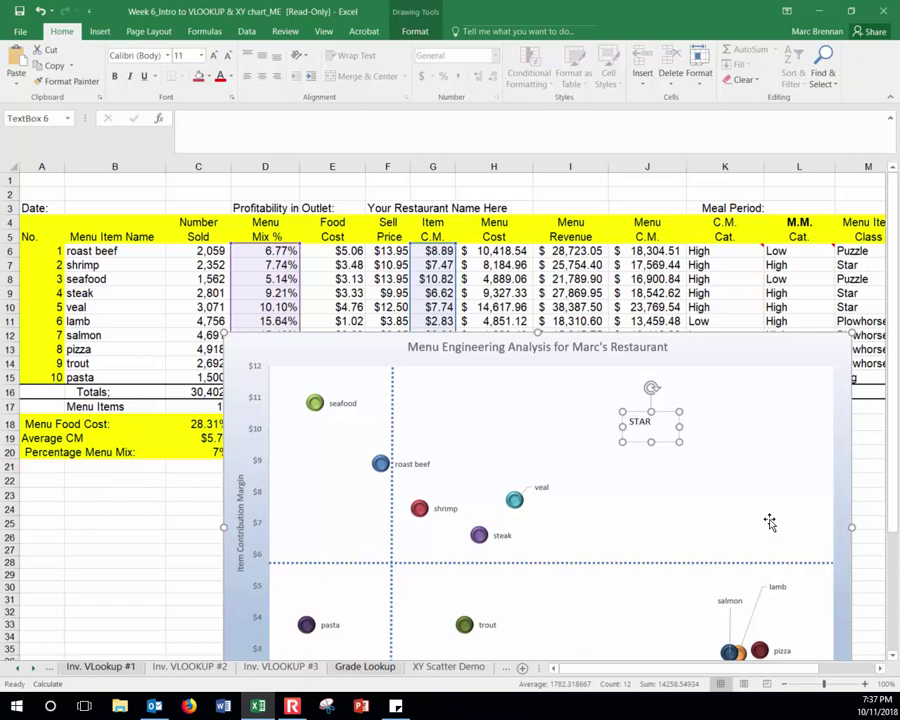
# Step: Format the STAR label as 16 pt Bernard MT Condensed and move it slightly left and down within its quadrant
pyautogui.click(640, 420)
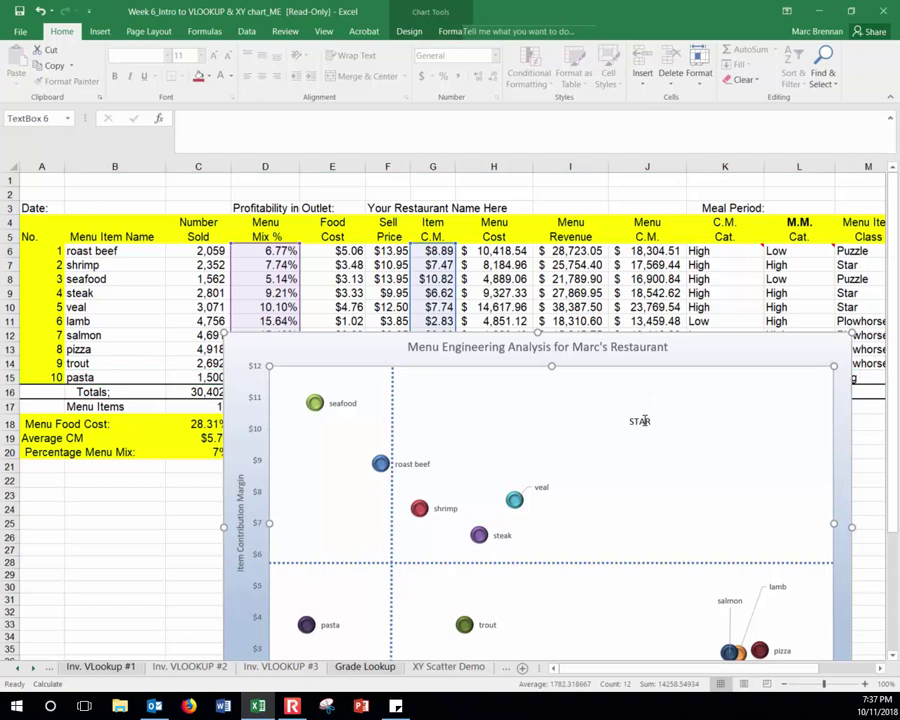
pyautogui.doubleClick(638, 420)
pyautogui.click(726, 386)
pyautogui.click(726, 386)
pyautogui.click(726, 386)
pyautogui.click(683, 383)
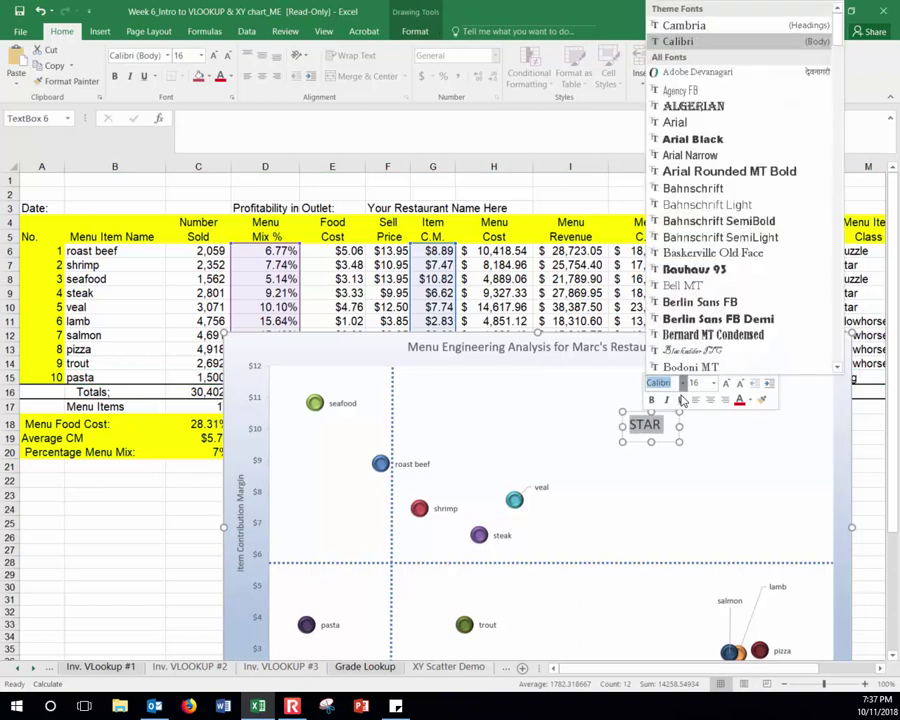
pyautogui.click(705, 335)
pyautogui.moveTo(633, 415); pyautogui.dragTo(605, 428)
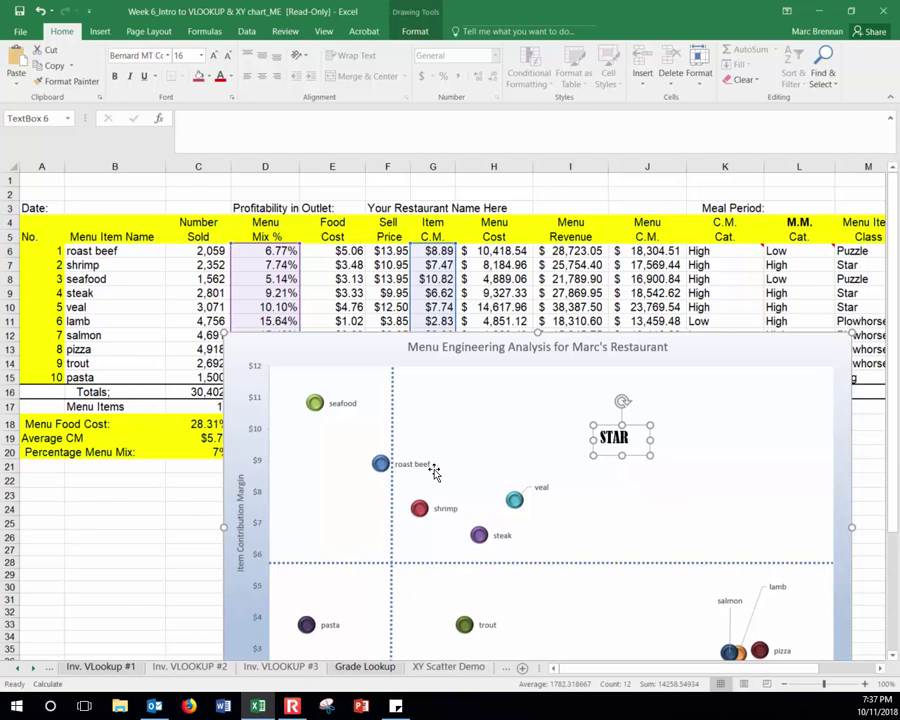
# Step: Move the chart below the totals row and check the C.M. and M.M. categories of steak and veal
pyautogui.scroll(-3, 409, 543)
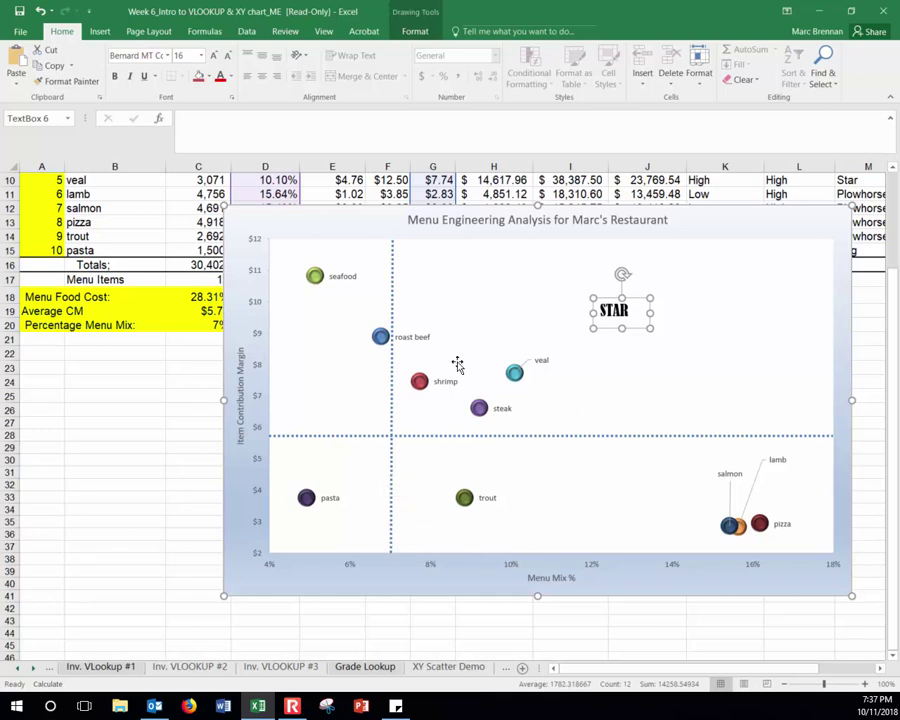
pyautogui.moveTo(730, 221); pyautogui.dragTo(785, 252)
pyautogui.scroll(2, 740, 265)
pyautogui.click(790, 252)
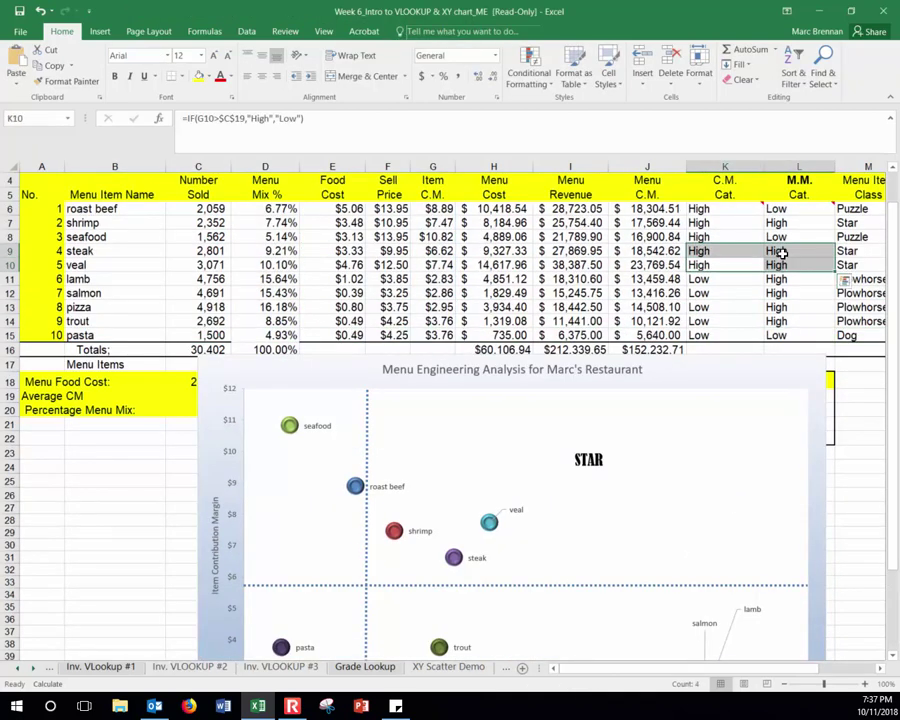
pyautogui.click(717, 255)
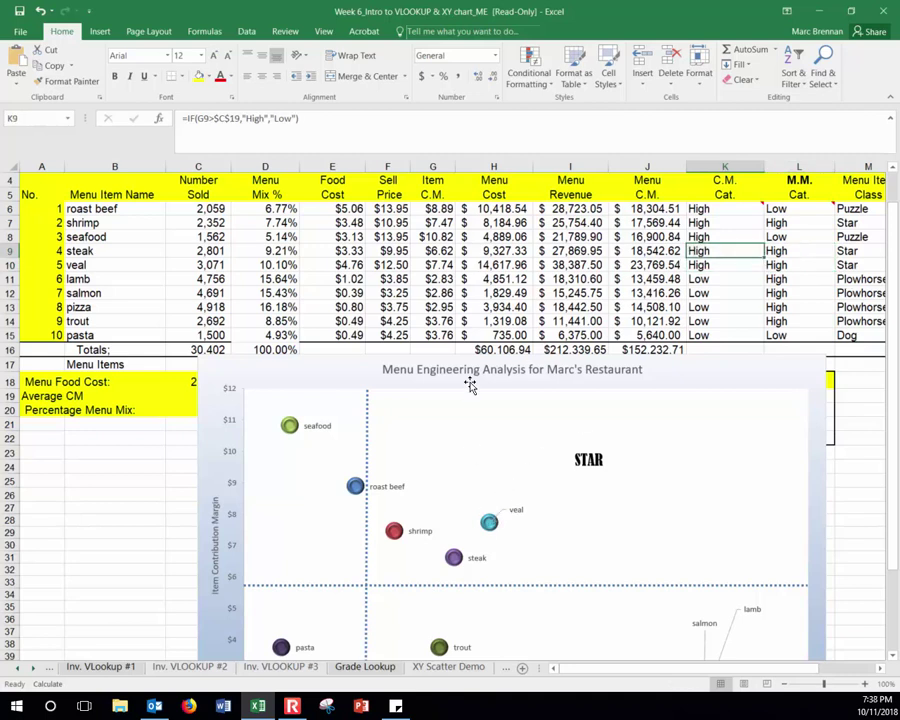
# Step: Highlight the shrimp, steak and veal rows to compare them with the STAR quadrant, and move the chart slightly up
pyautogui.moveTo(865, 220); pyautogui.dragTo(145, 219)
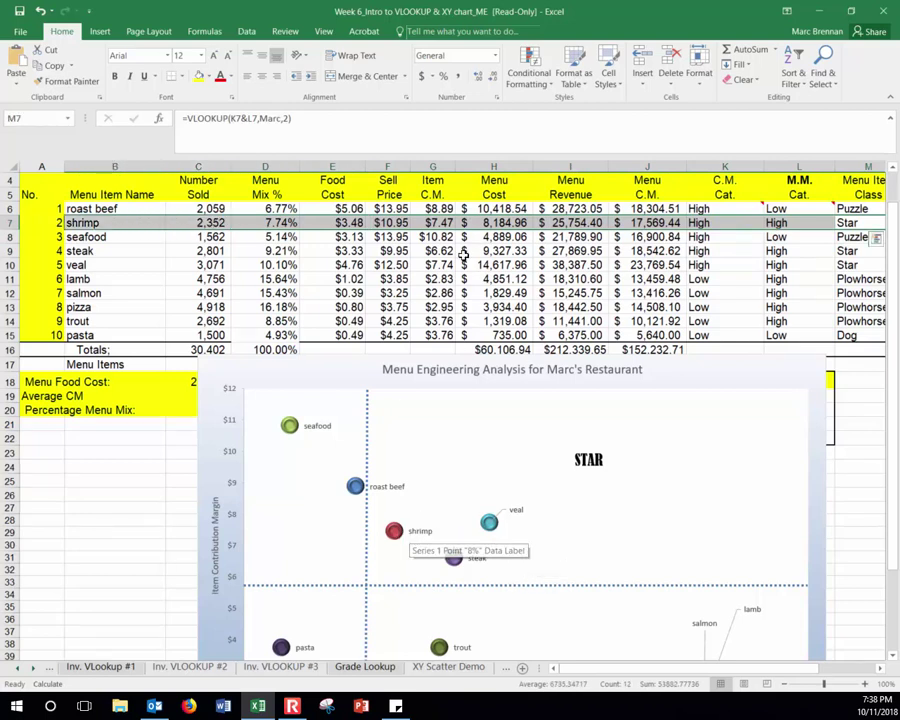
pyautogui.moveTo(866, 251); pyautogui.dragTo(110, 268)
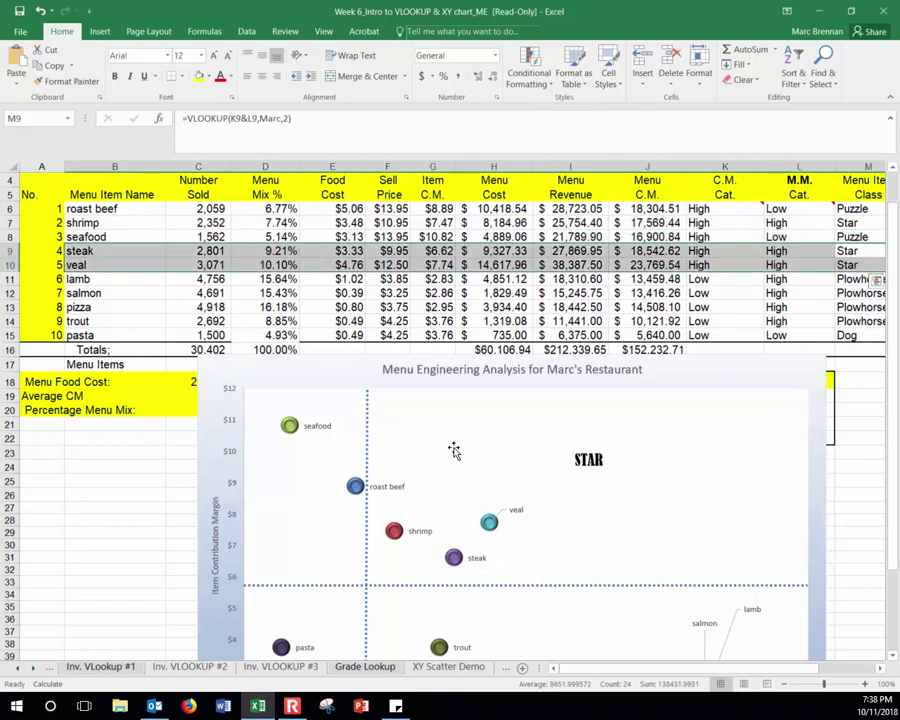
pyautogui.click(710, 374)
pyautogui.moveTo(710, 374); pyautogui.dragTo(701, 358)
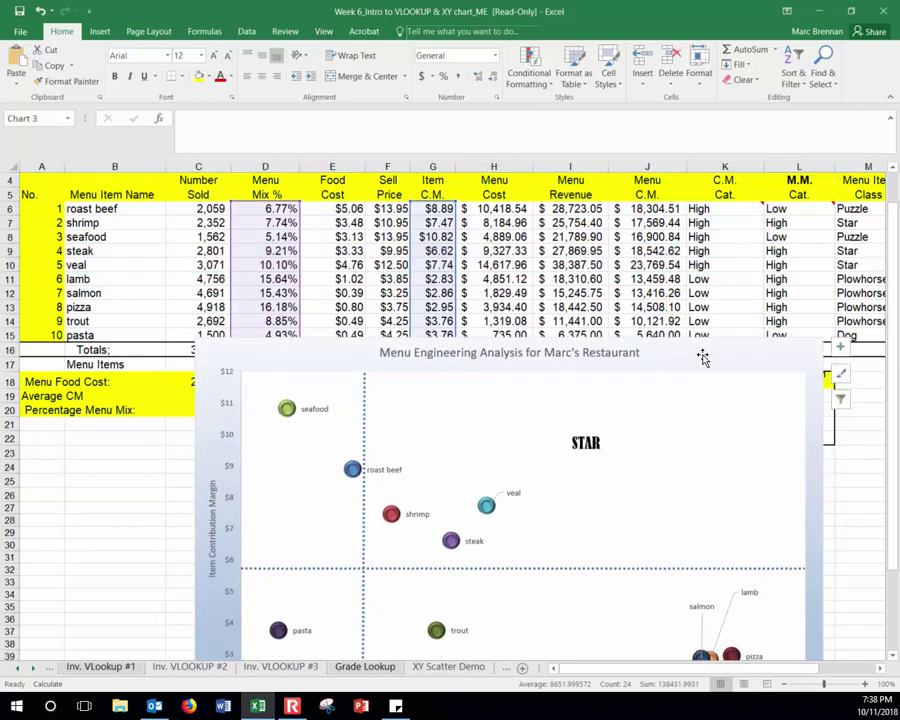
pyautogui.click(593, 443)
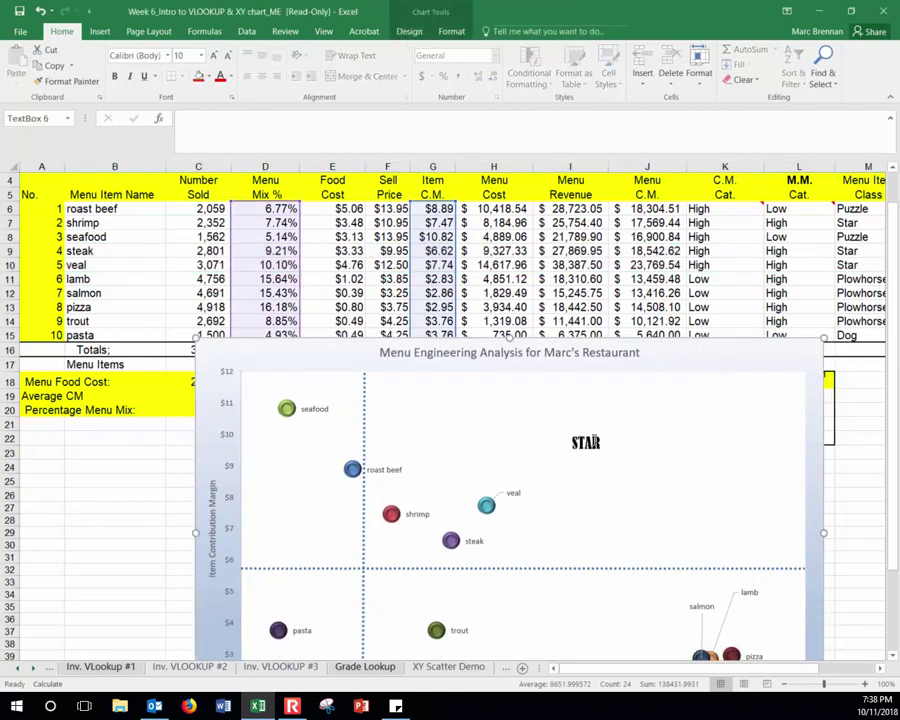
pyautogui.click(100, 31)
pyautogui.click(735, 72)
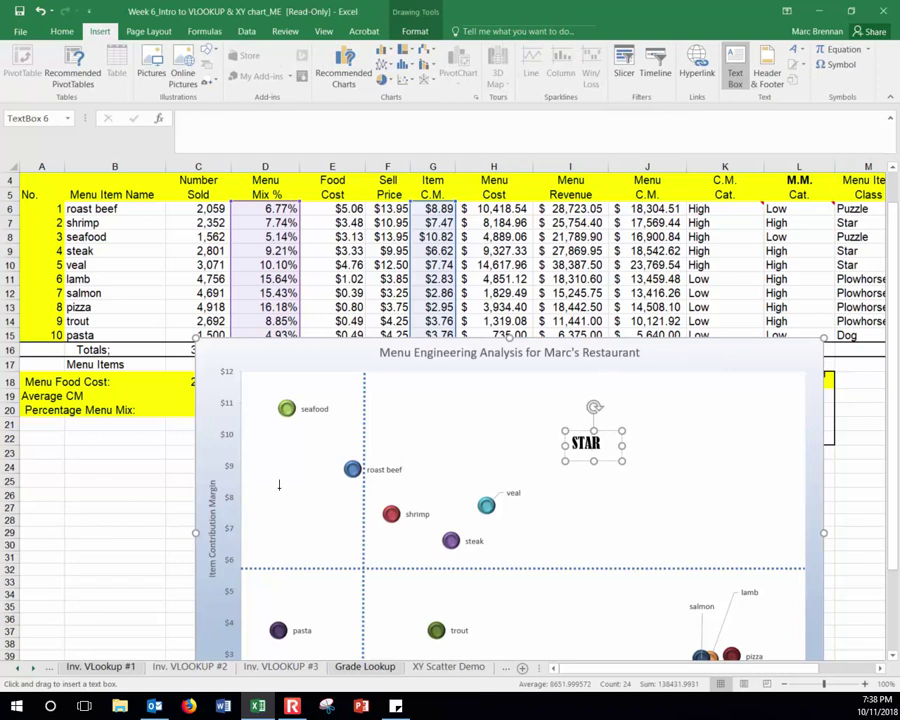
pyautogui.moveTo(250, 443); pyautogui.dragTo(332, 469)
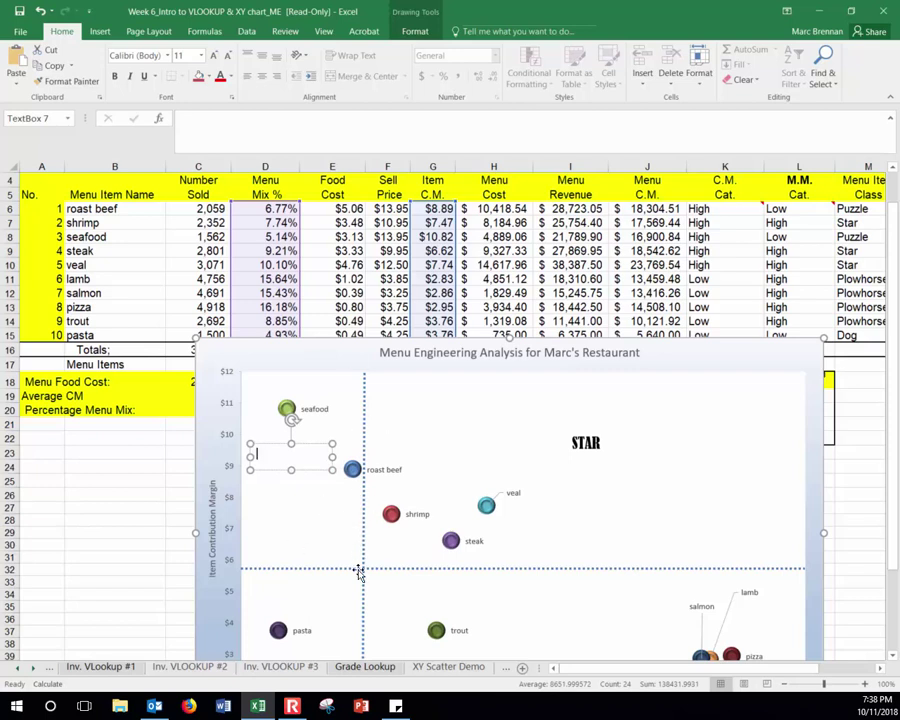
pyautogui.click(275, 457)
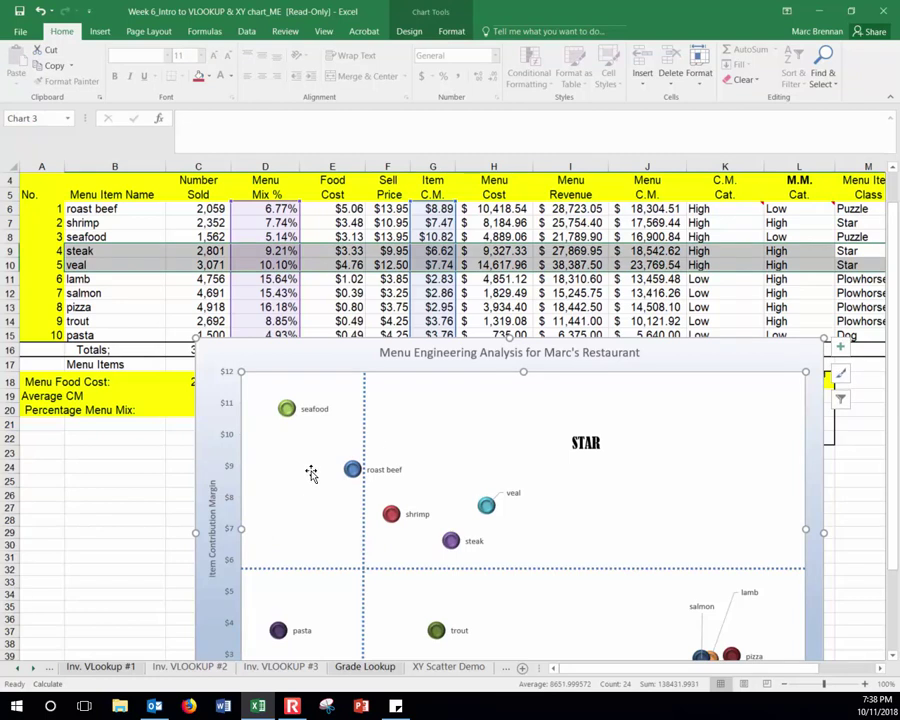
# Step: Add a text box reading "PUZZLE" to the chart's upper-left quadrant, below the seafood marker
pyautogui.click(96, 31)
pyautogui.click(735, 75)
pyautogui.moveTo(257, 457); pyautogui.dragTo(313, 493)
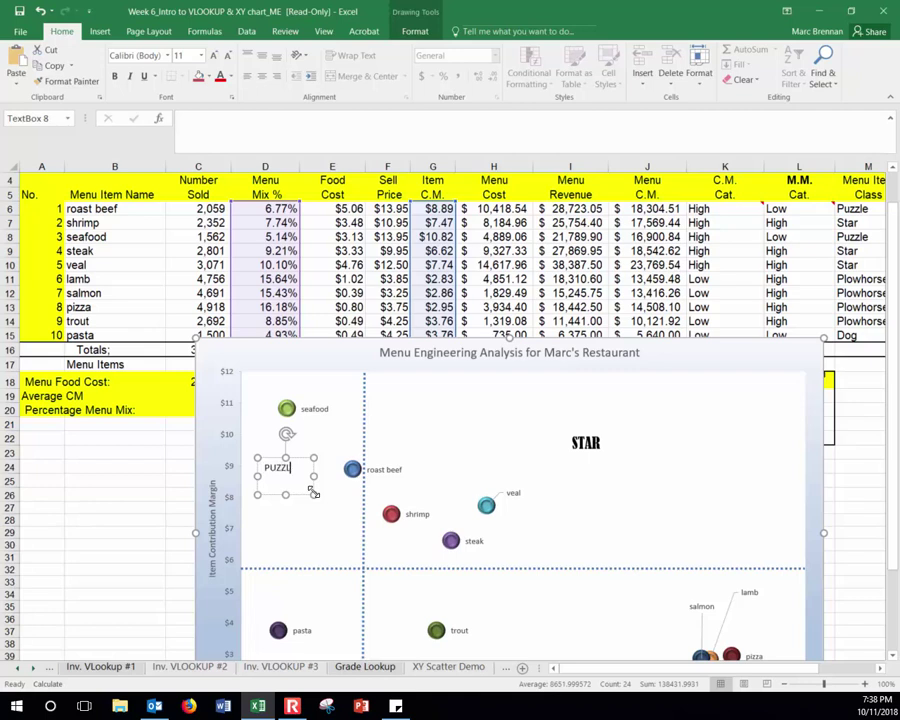
pyautogui.write('PUZZLE')
# Step: Format the PUZZLE label as 16 pt Bernard MT Condensed and move it slightly up and left within its quadrant
pyautogui.doubleClick(282, 467)
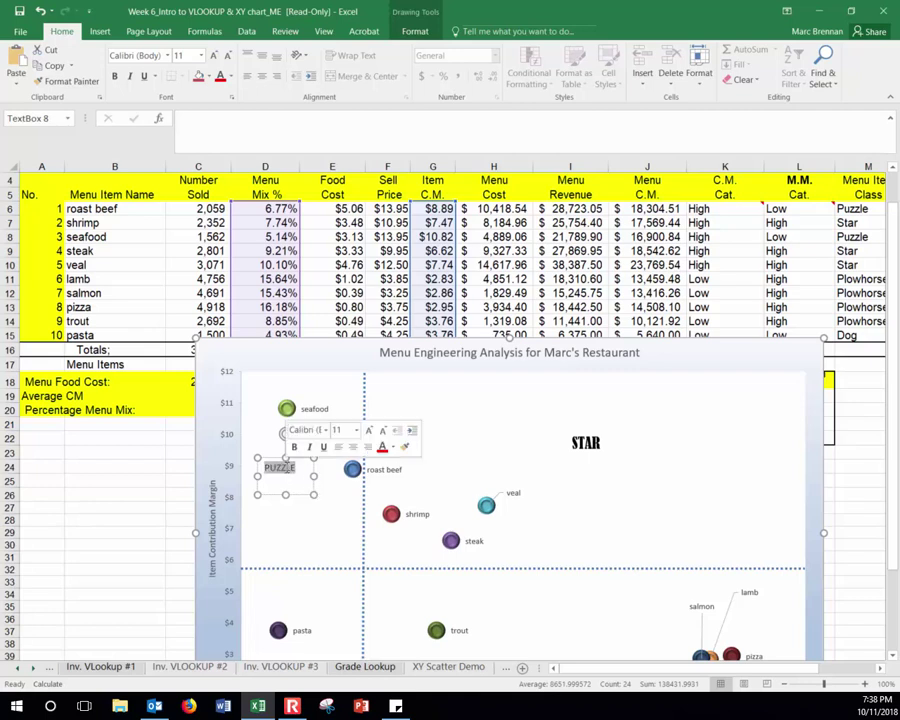
pyautogui.click(367, 430)
pyautogui.click(367, 430)
pyautogui.click(367, 430)
pyautogui.click(325, 430)
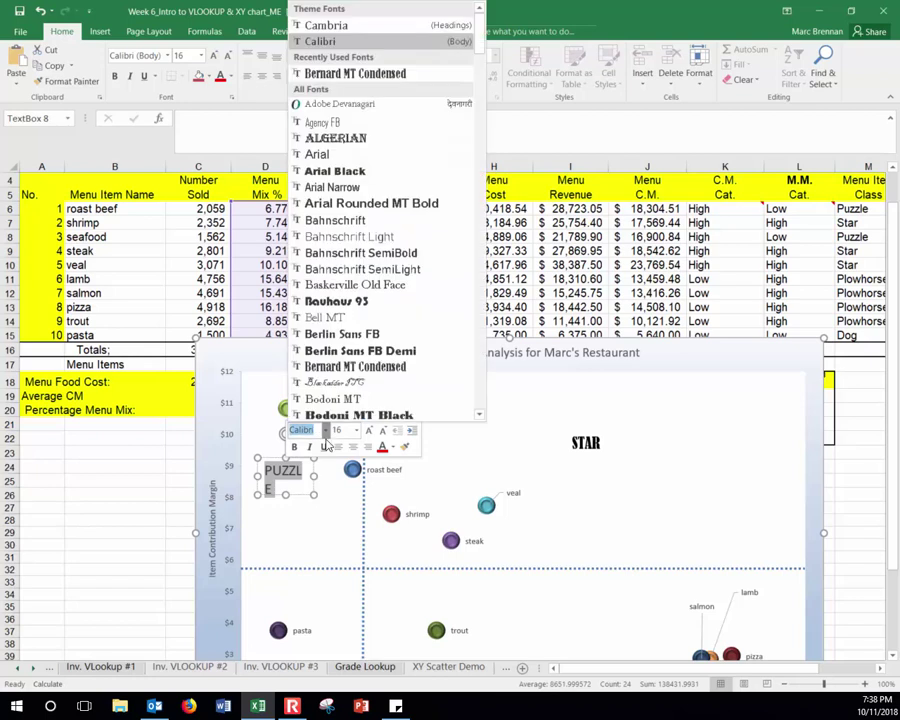
pyautogui.click(330, 367)
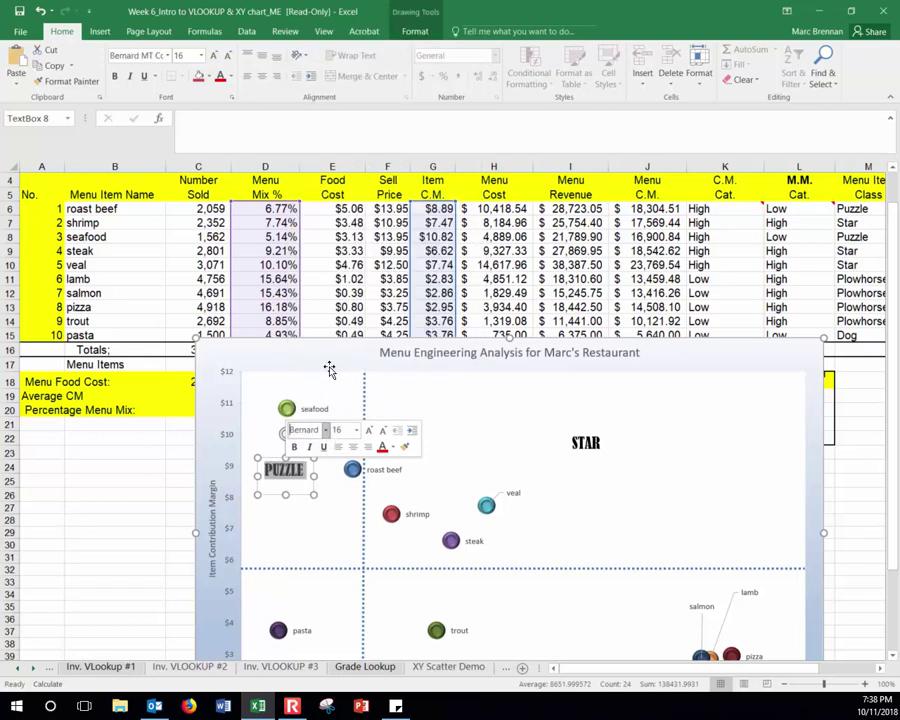
pyautogui.click(292, 496)
pyautogui.click(289, 479)
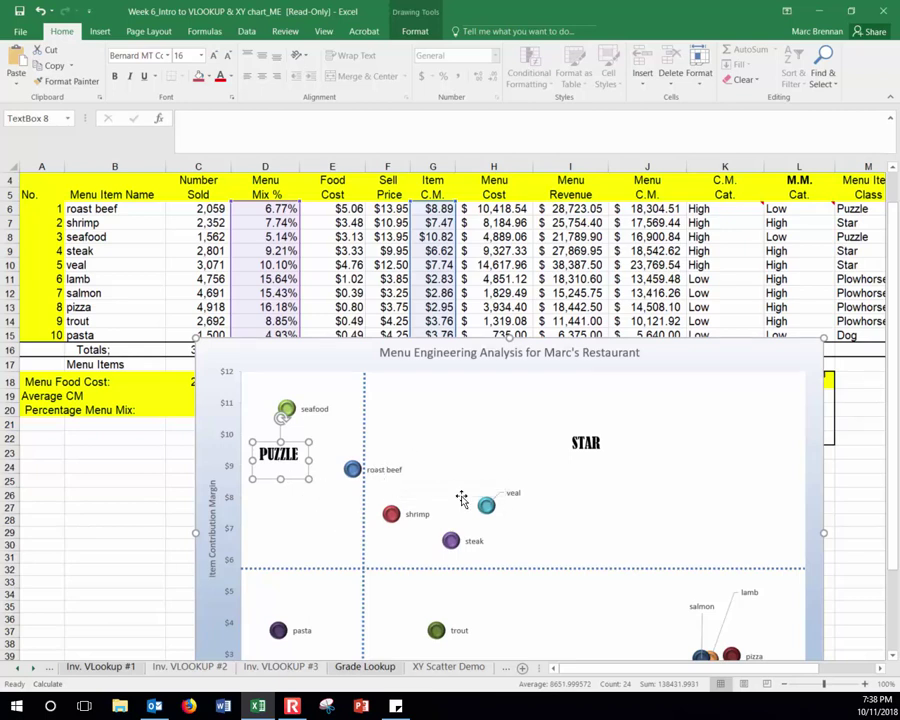
# Step: Move the roast beef data label to the left side of its marker so it sits inside the PUZZLE quadrant
pyautogui.moveTo(353, 478)
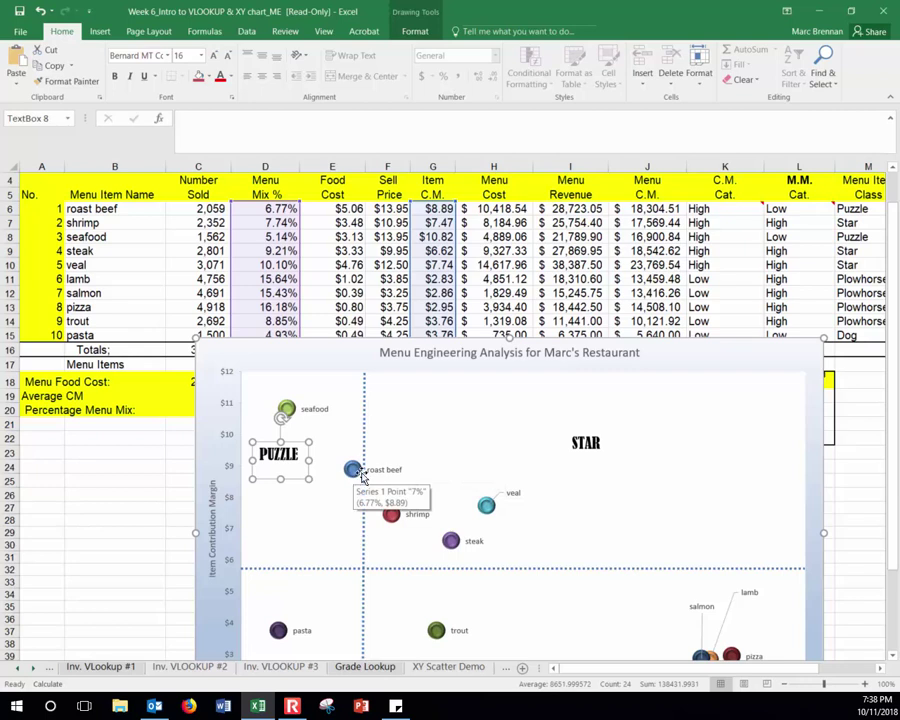
pyautogui.click(380, 476)
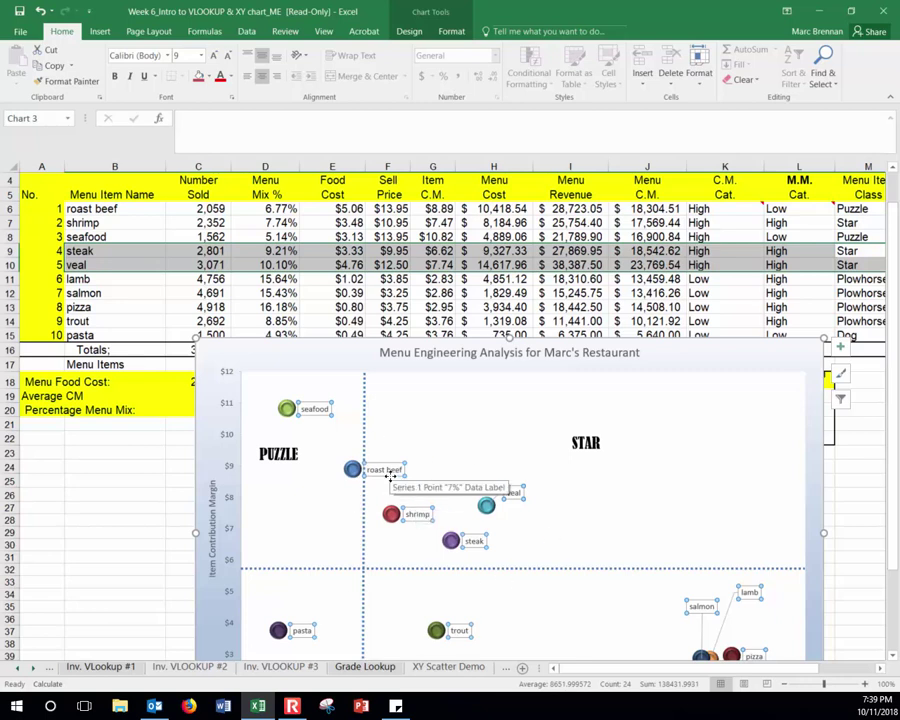
pyautogui.click(385, 474)
pyautogui.moveTo(384, 477); pyautogui.dragTo(324, 479)
pyautogui.click(352, 518)
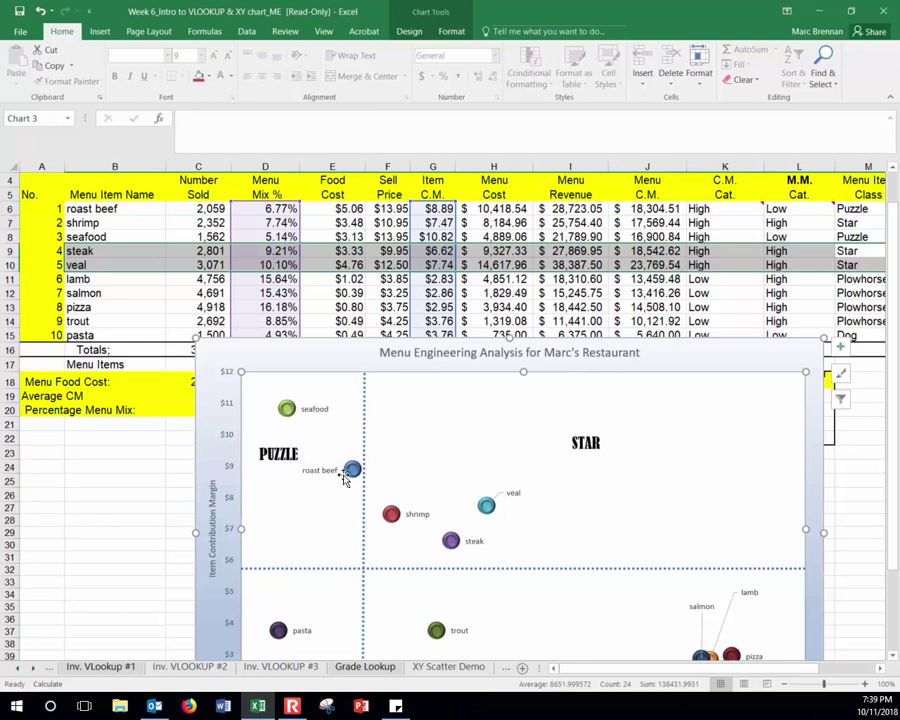
pyautogui.scroll(-1, 545, 470)
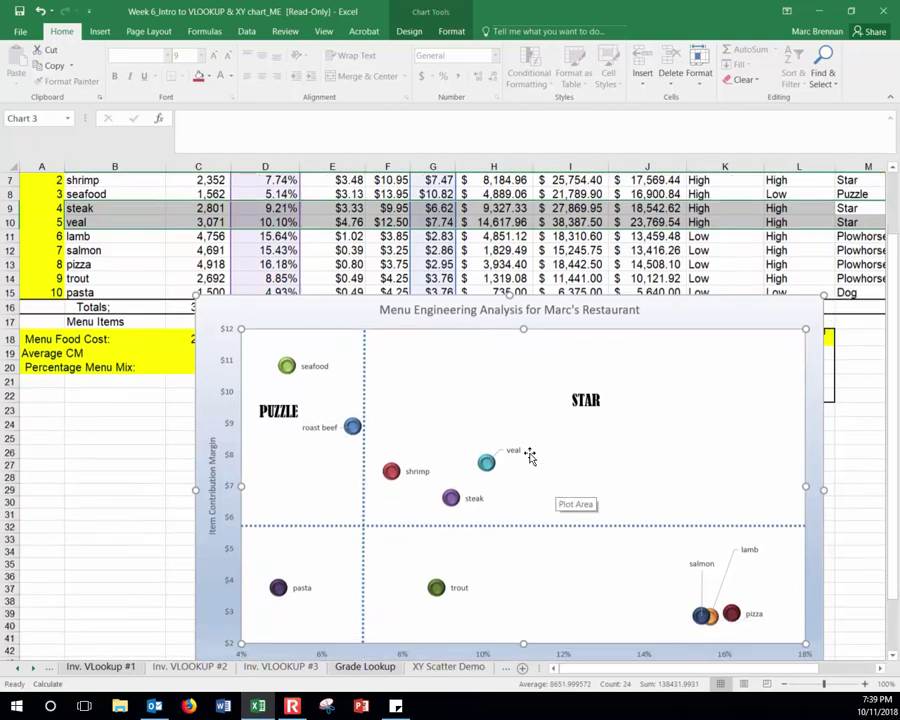
pyautogui.click(593, 396)
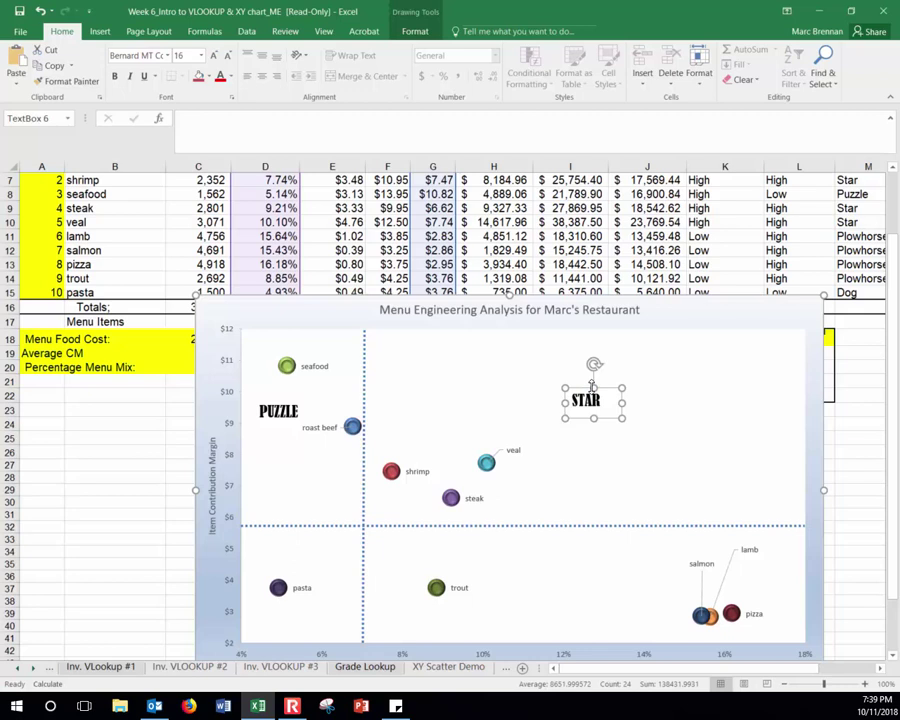
pyautogui.click(588, 396)
pyautogui.hotkey('ctrl', 'v')
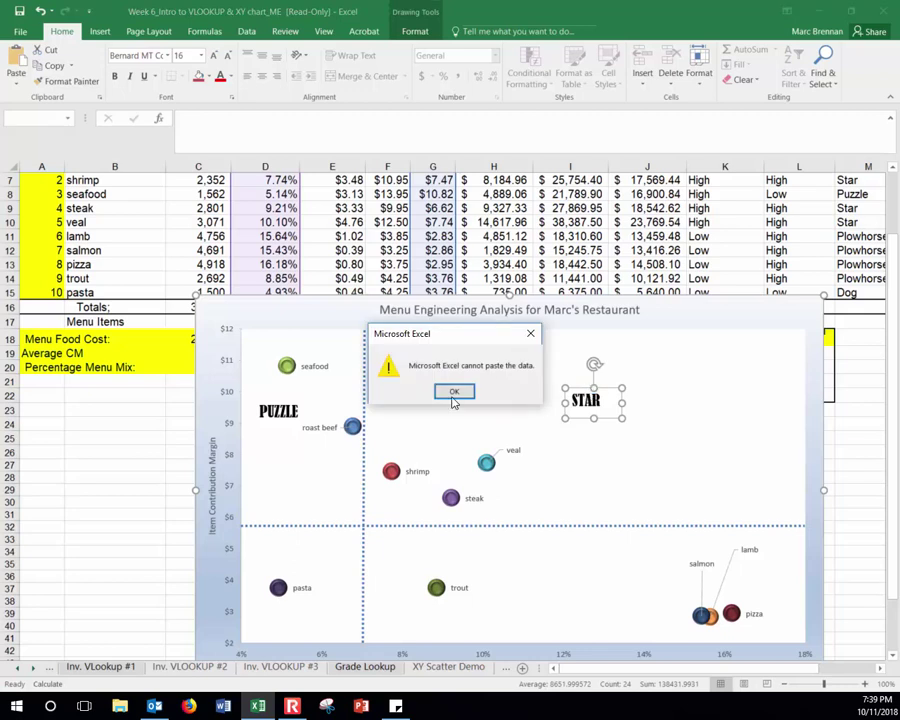
pyautogui.click(455, 392)
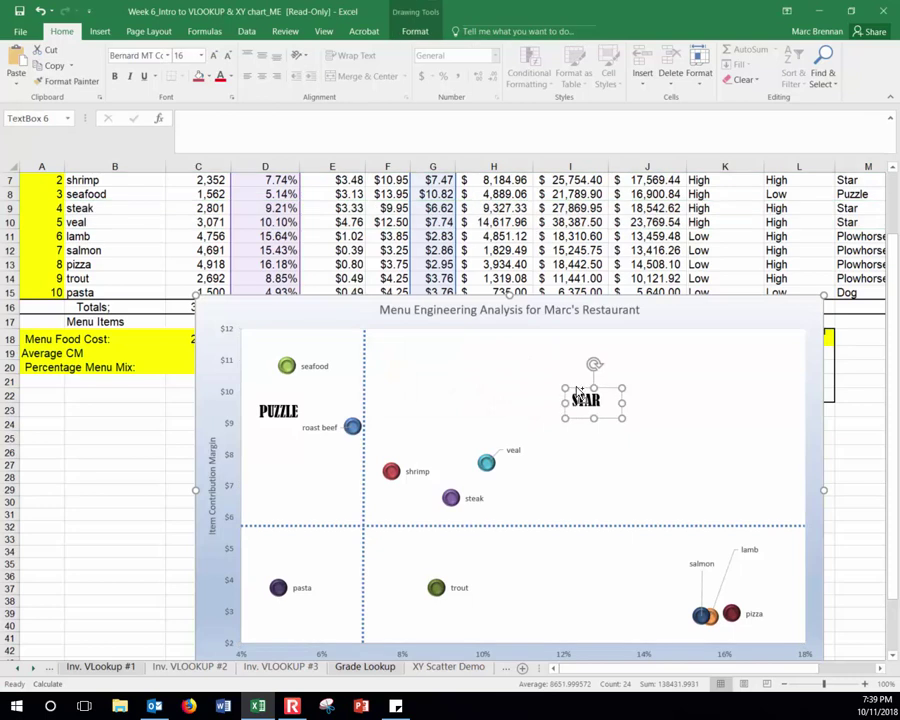
# Step: Copy the STAR label, place the duplicate in the chart's lower-left quadrant above pasta, and change its text to "DOG"
pyautogui.hotkey('ctrl', 'c')
pyautogui.click(304, 544)
pyautogui.hotkey('ctrl', 'v')
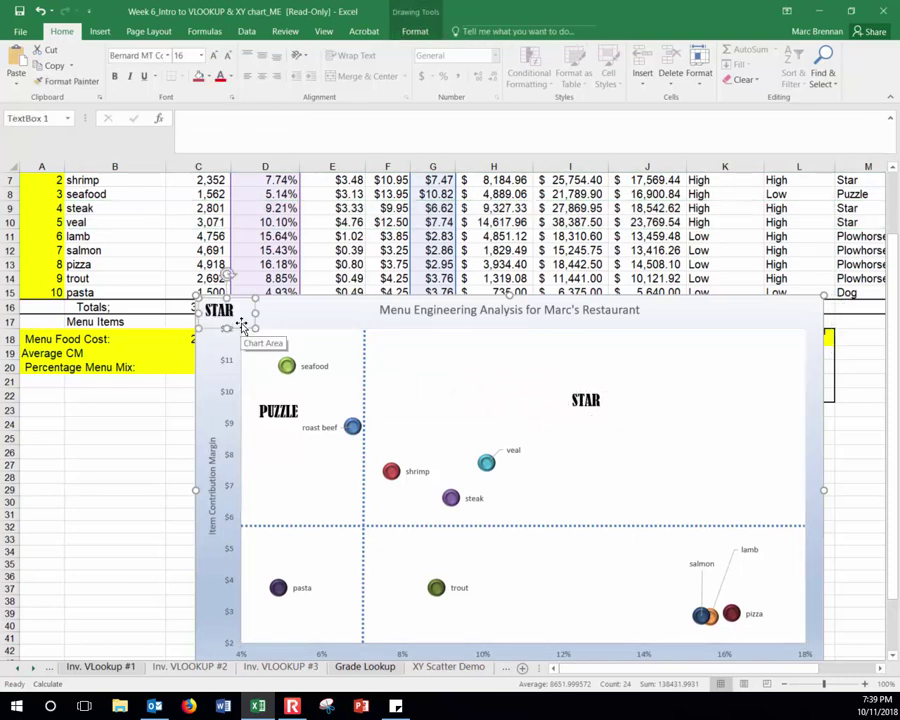
pyautogui.hotkey('ctrl', 'z')
pyautogui.click(578, 390)
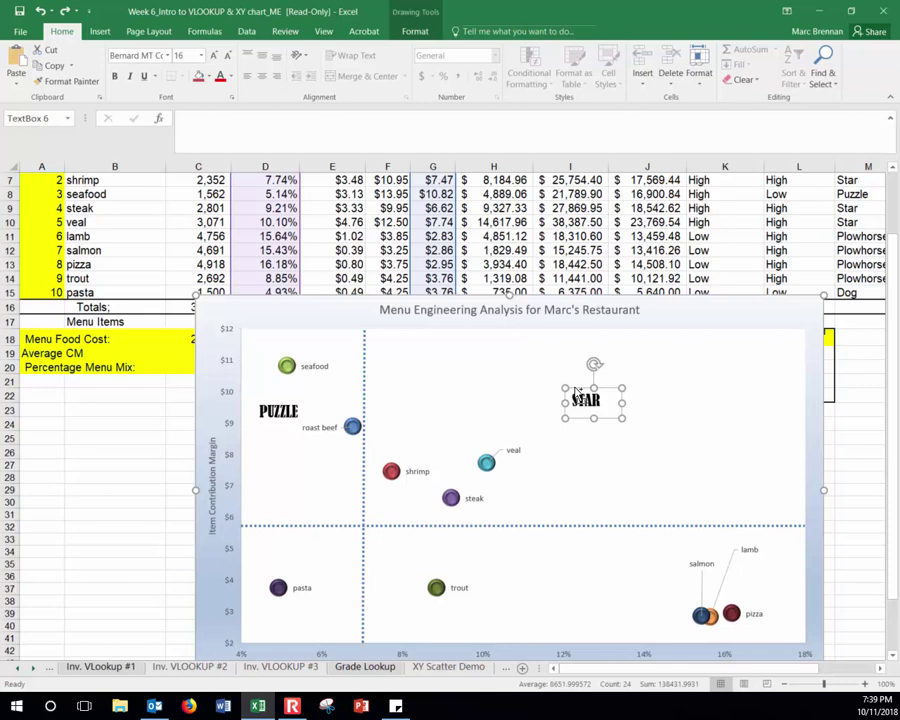
pyautogui.click(323, 560)
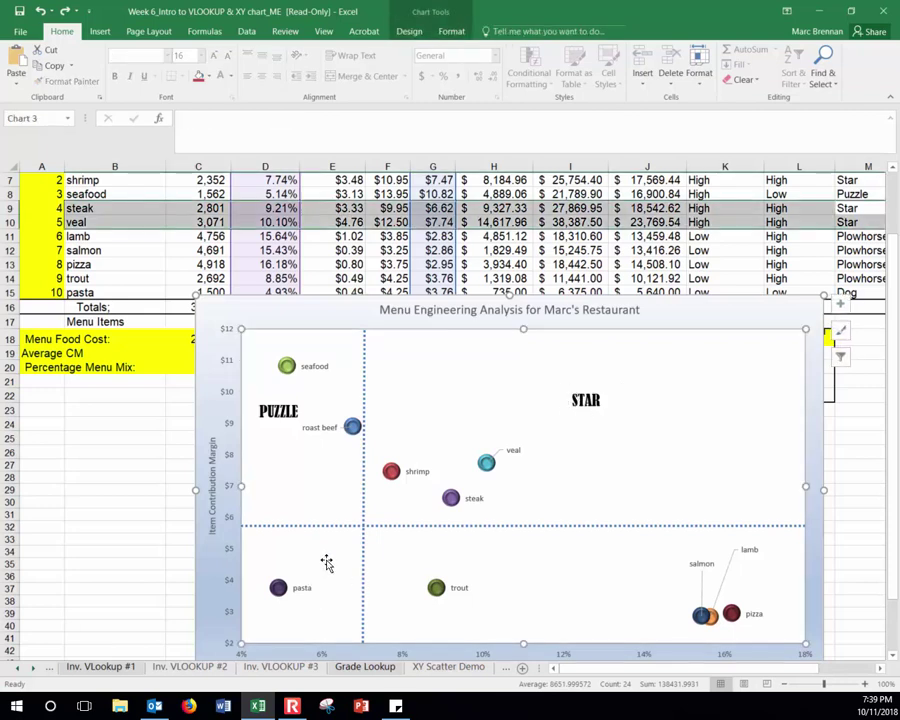
pyautogui.hotkey('ctrl', 'v')
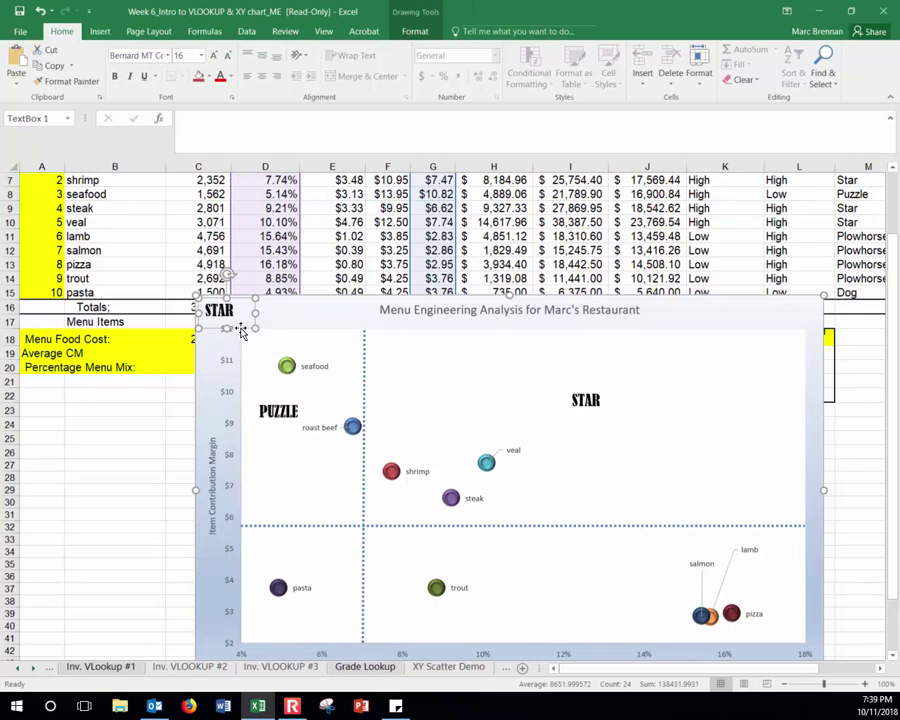
pyautogui.moveTo(241, 328); pyautogui.dragTo(340, 575)
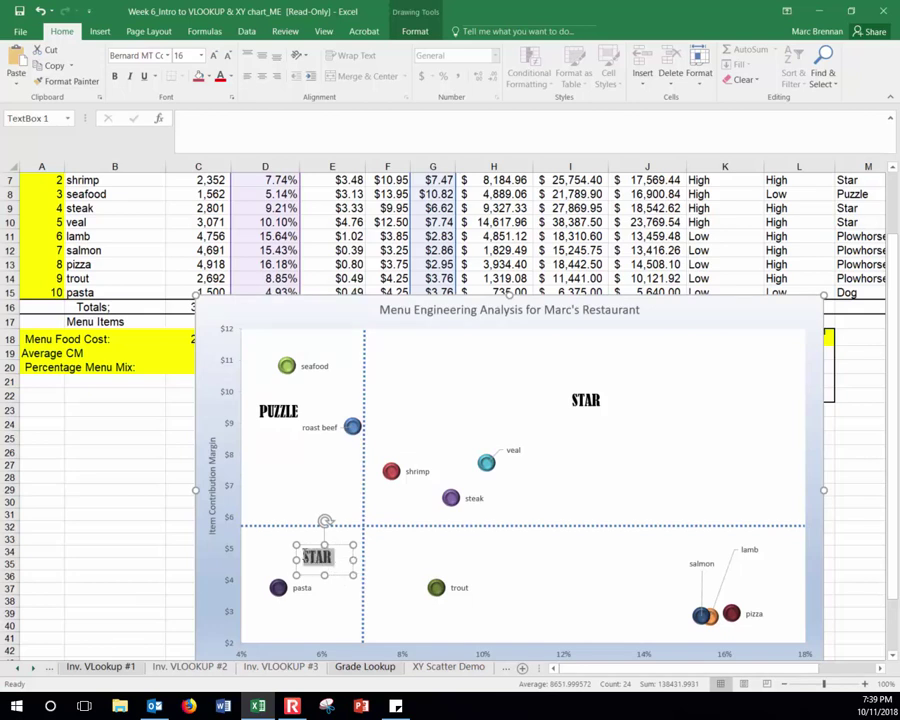
pyautogui.moveTo(336, 562); pyautogui.dragTo(298, 556)
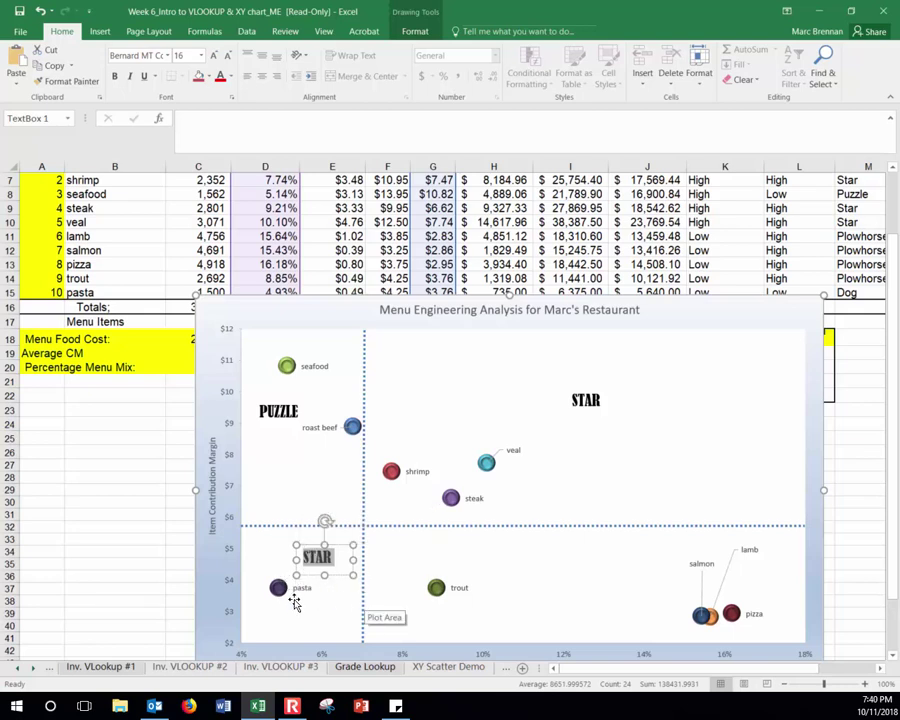
pyautogui.write('DOG')
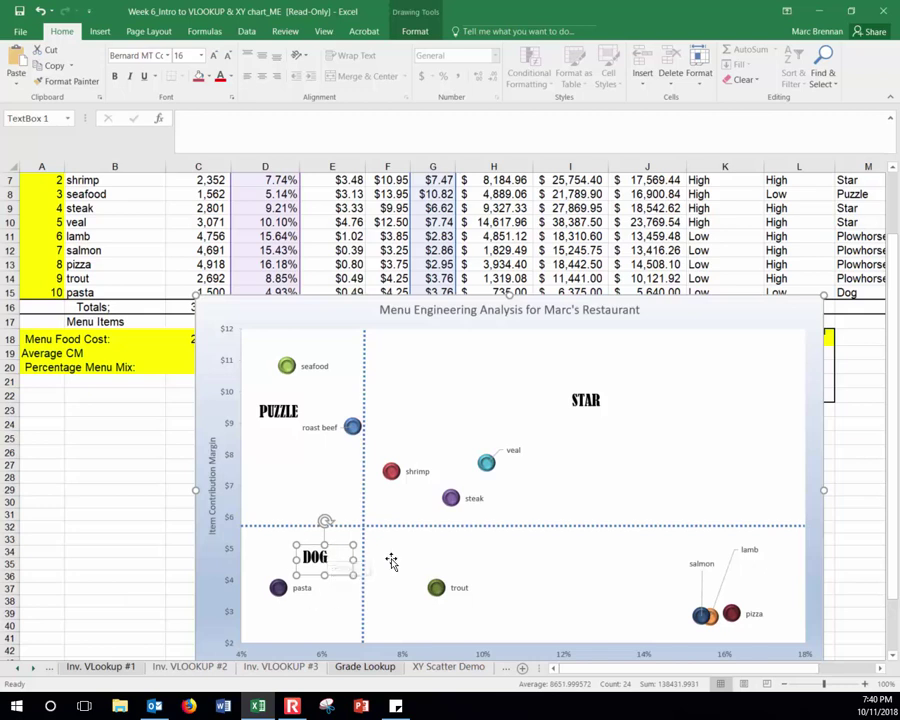
# Step: Paste a copy of the DOG label into the chart and place it in the lower-right quadrant between trout and salmon
pyautogui.hotkey('ctrl', 'v')
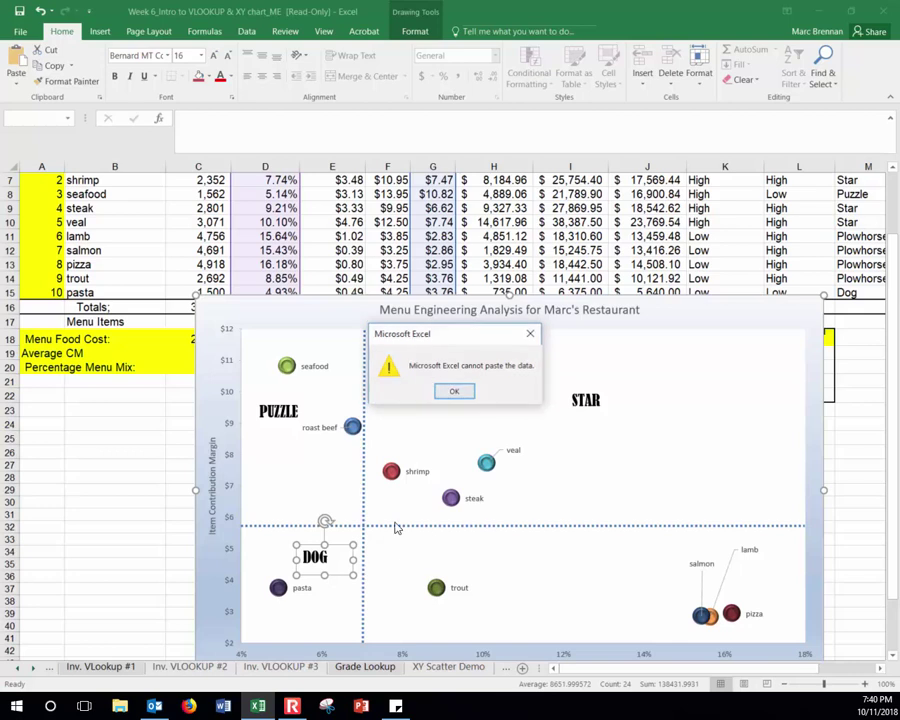
pyautogui.press('Return')
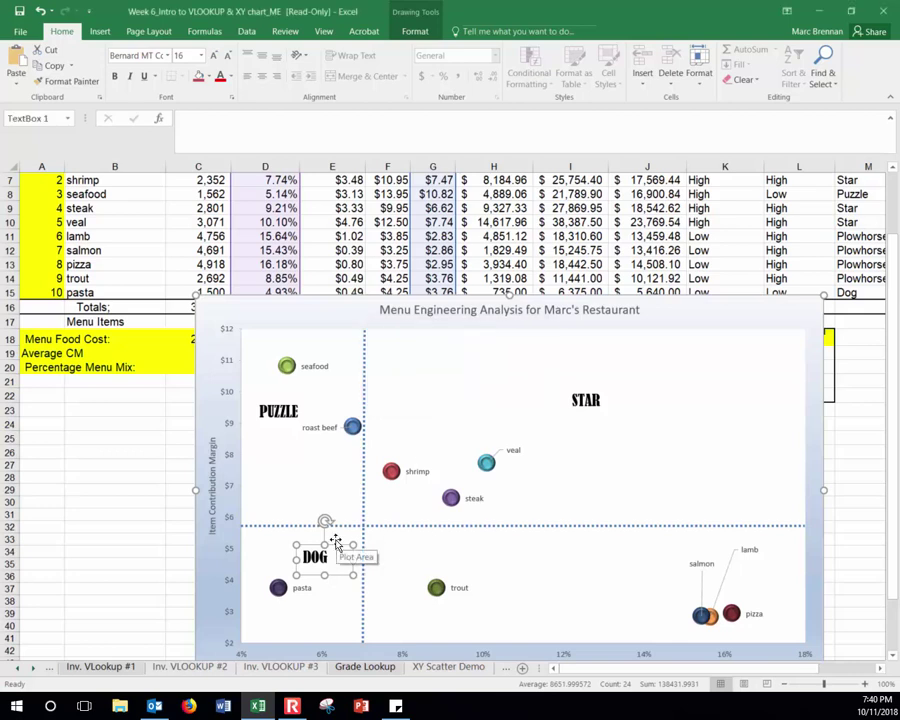
pyautogui.click(520, 550)
pyautogui.hotkey('ctrl', 'v')
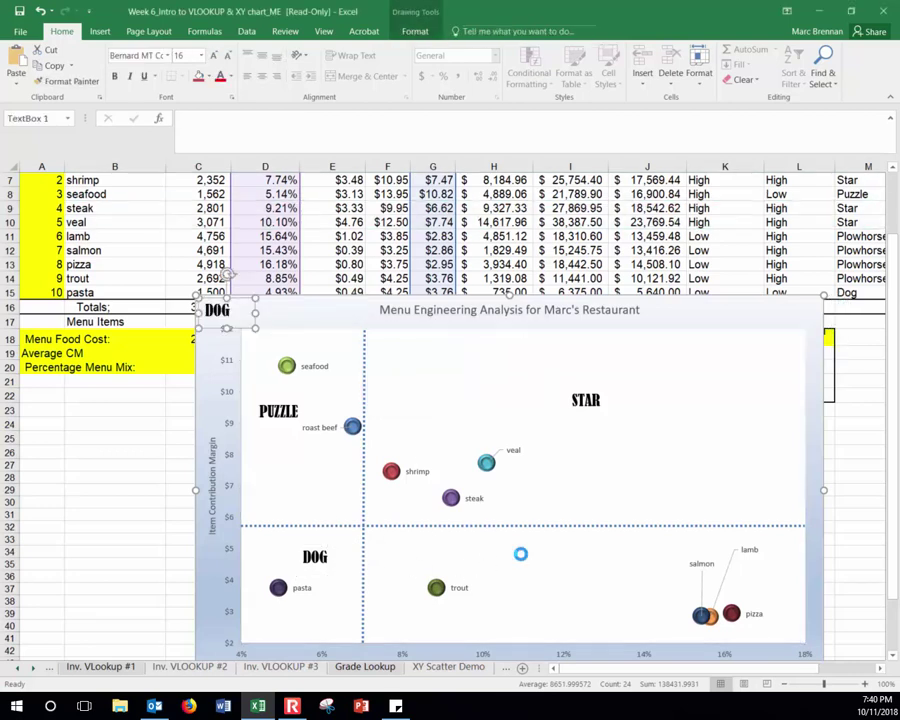
pyautogui.hotkey('ctrl', 'v')
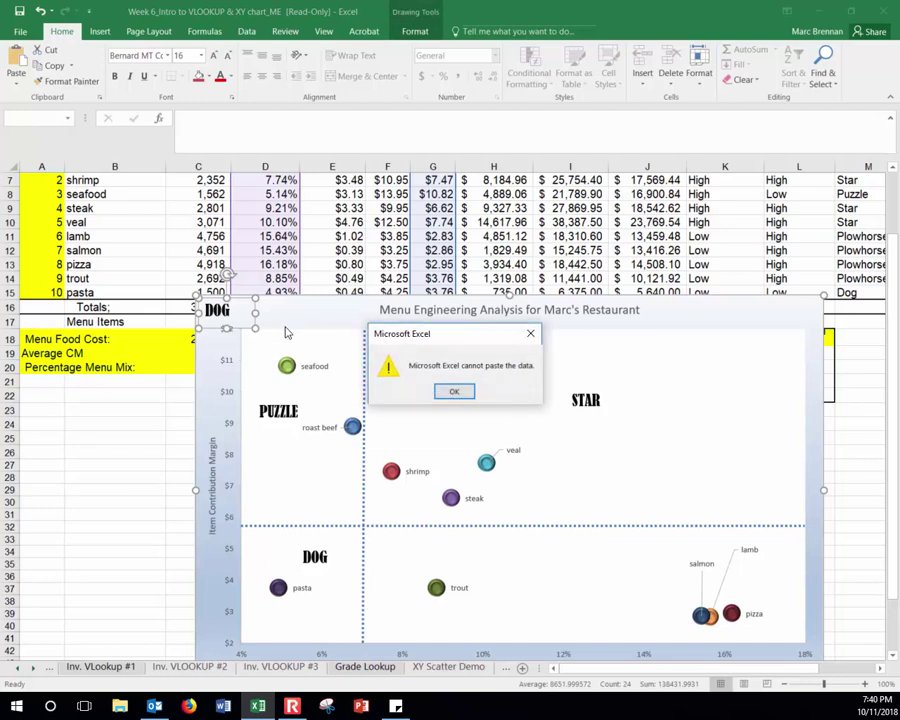
pyautogui.press('Return')
pyautogui.moveTo(239, 327); pyautogui.dragTo(592, 585)
# Step: Change the lower-right label's text to "PLOWHORSE", widening its box to fit one line and shifting it slightly left and down
pyautogui.doubleClick(573, 578)
pyautogui.write('PLOWHO')
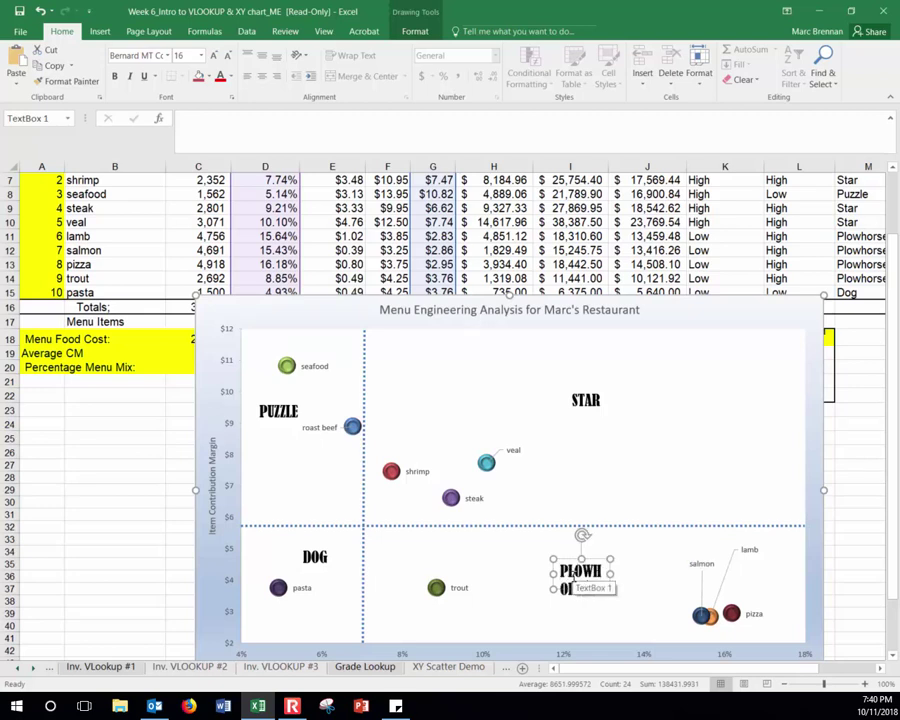
pyautogui.write('RESE')
pyautogui.moveTo(610, 590); pyautogui.dragTo(661, 600)
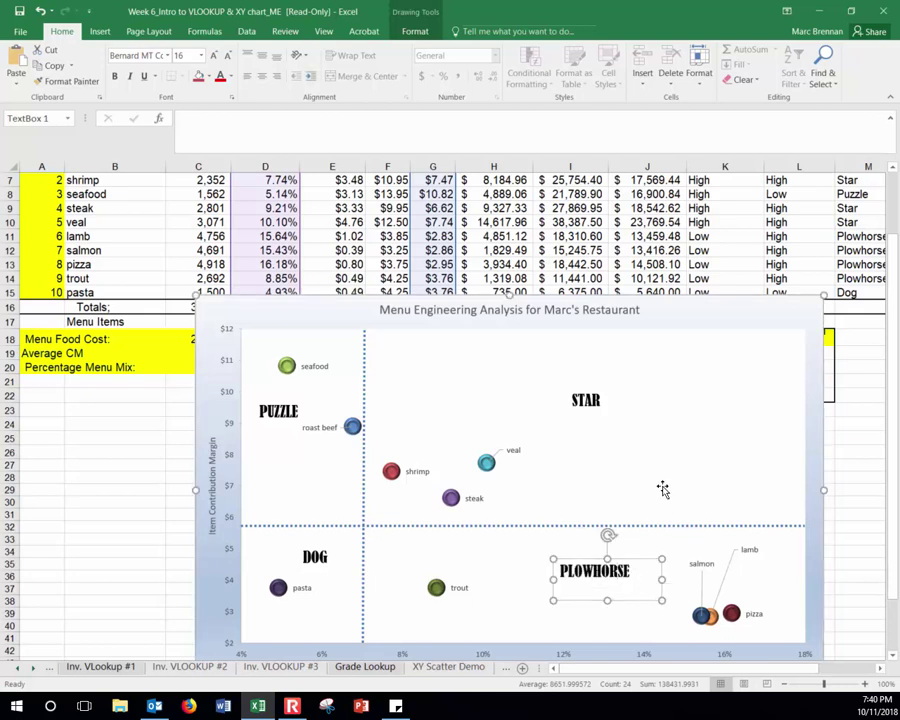
pyautogui.moveTo(642, 565)
pyautogui.mouseDown()
pyautogui.moveTo(626, 516)
pyautogui.moveTo(629, 574)
pyautogui.mouseUp()
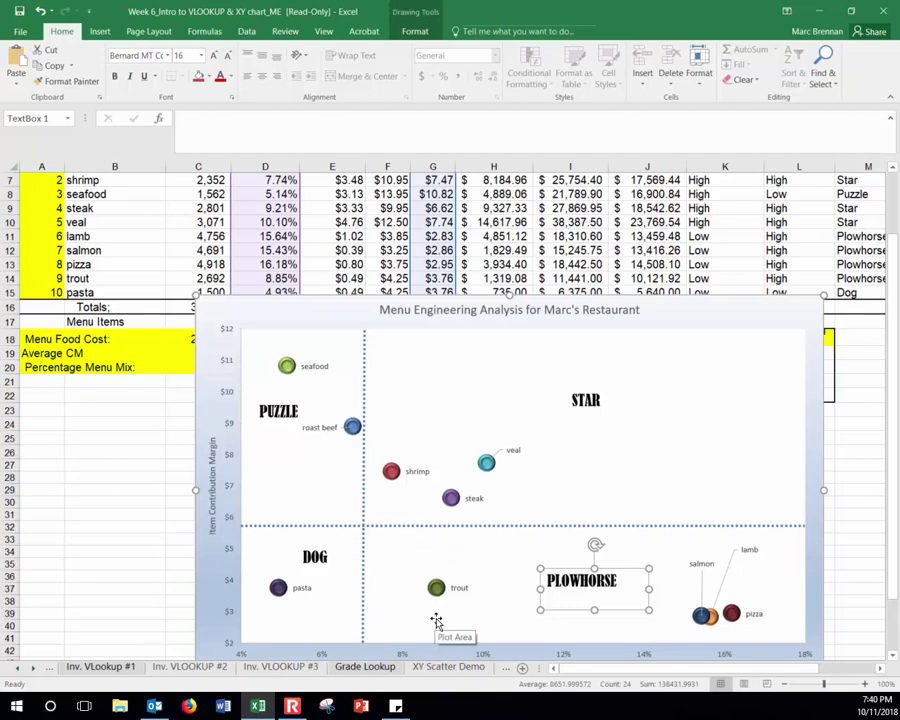
# Step: Move the chart down clear of the table's totals row and review its four labelled quadrants
pyautogui.hotkey('ctrl', 'z')
pyautogui.hotkey('ctrl', 'z')
pyautogui.hotkey('ctrl', 'z')
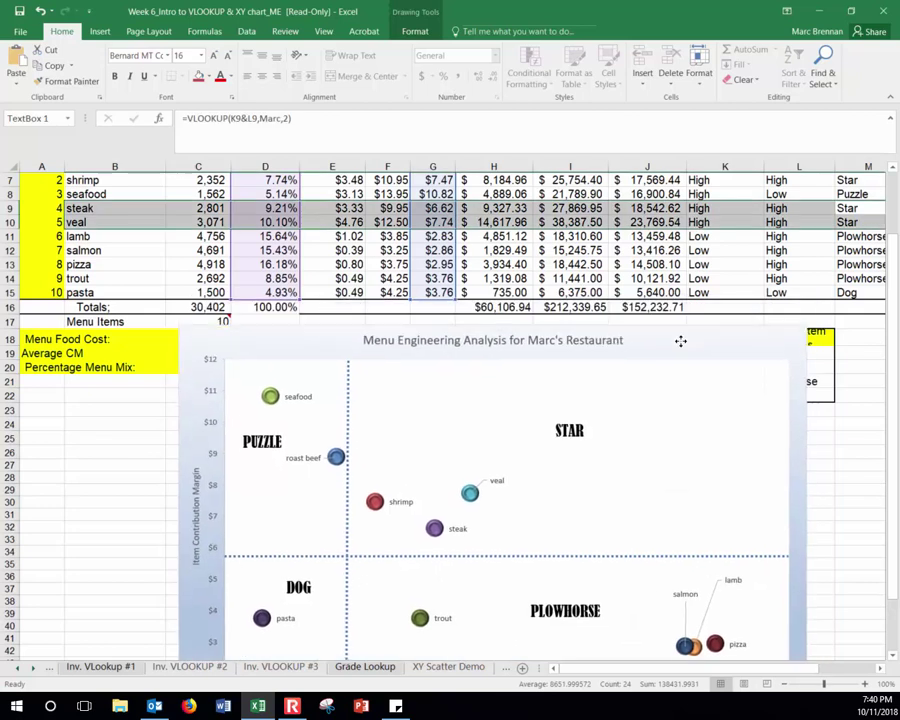
pyautogui.hotkey('ctrl', 'z')
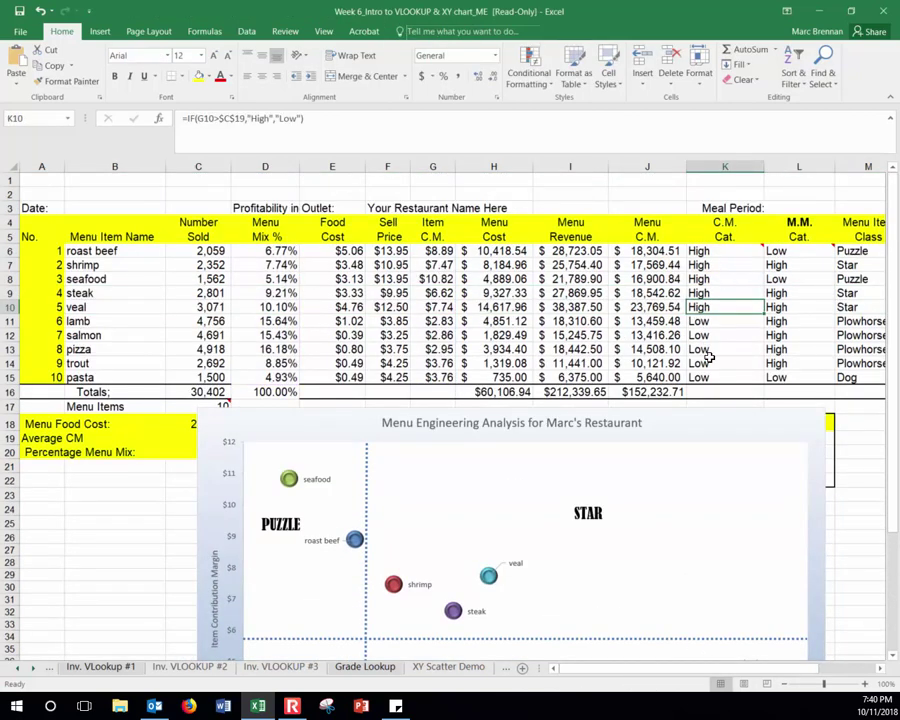
pyautogui.scroll(-3, 676, 362)
pyautogui.click(683, 297)
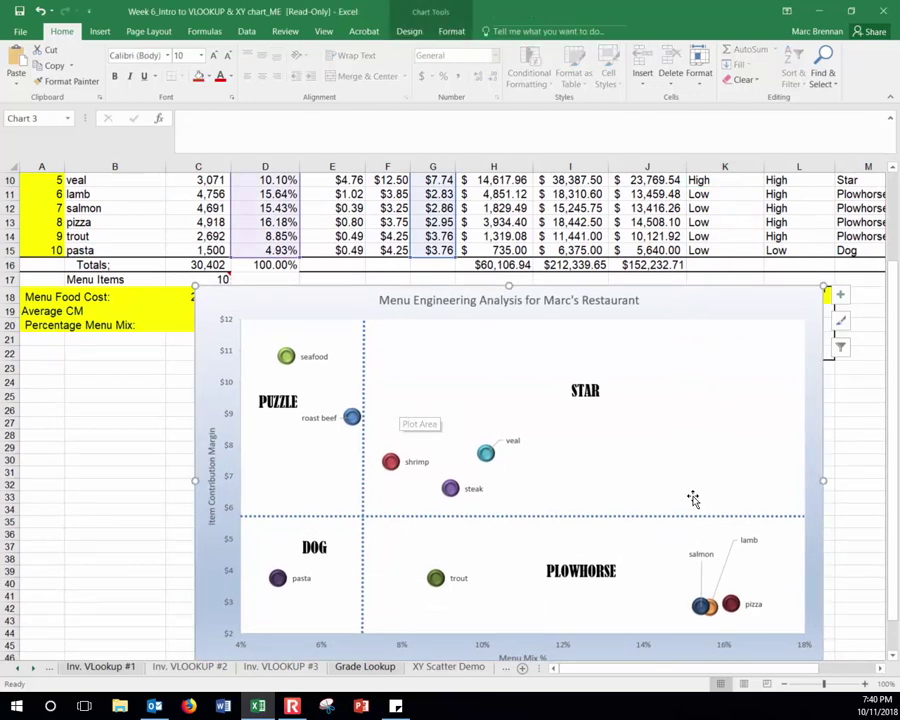
pyautogui.scroll(-1, 663, 444)
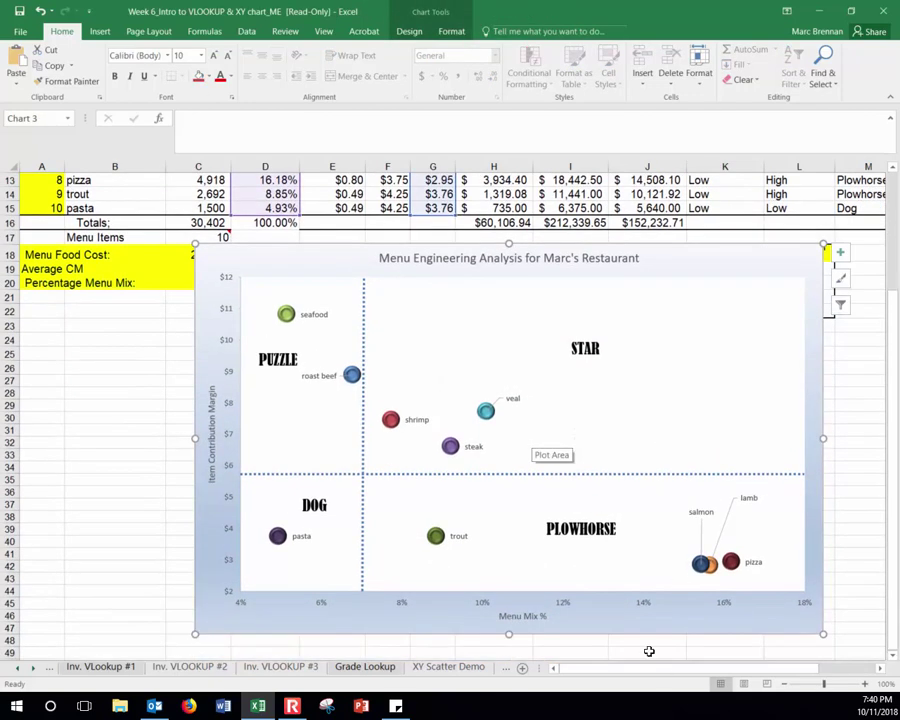